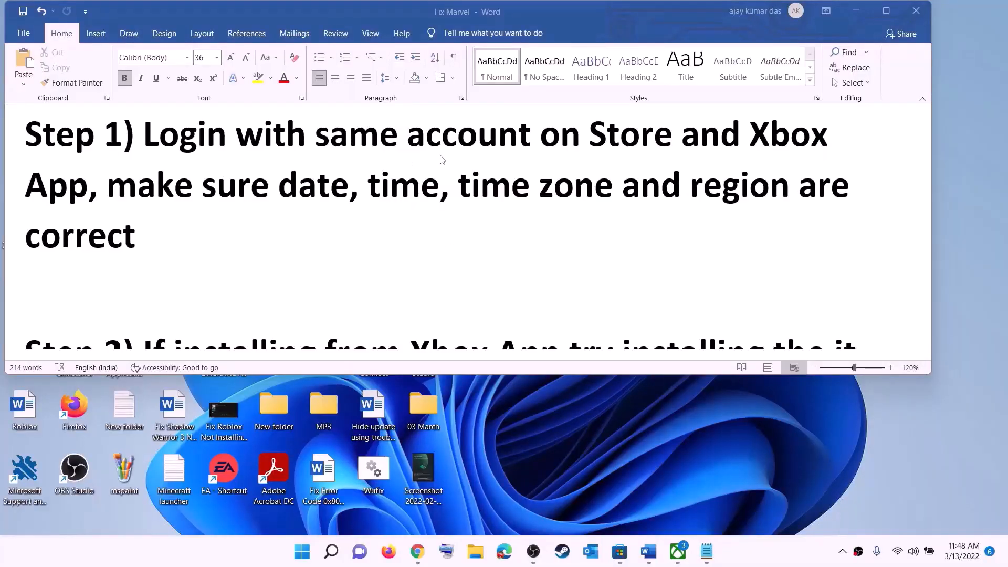
# Step: Switch to the Microsoft Store and sign out of the current account
pyautogui.click(619, 553)
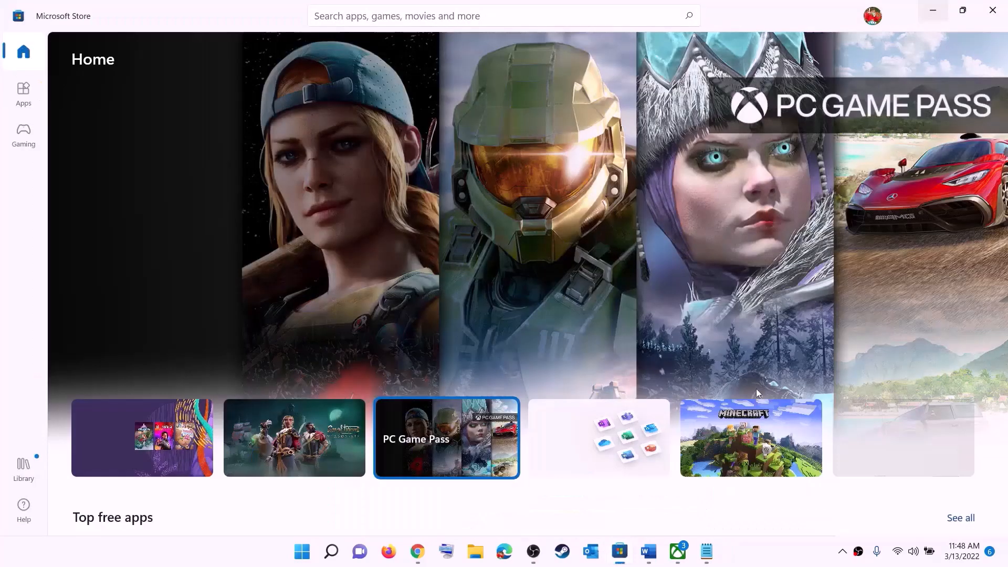
pyautogui.click(873, 15)
pyautogui.click(736, 76)
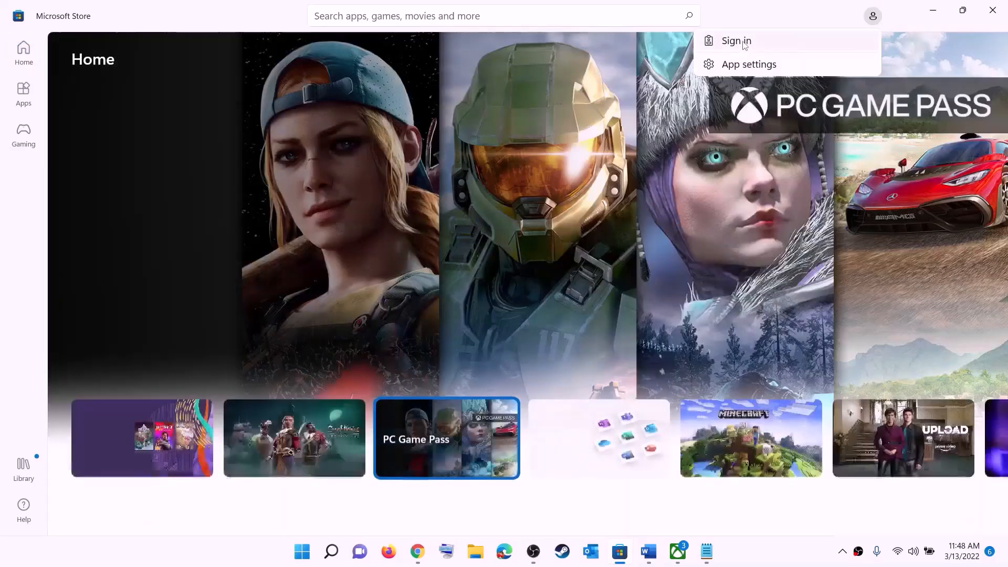
# Step: Sign back in to the Microsoft Store with the first listed Microsoft account, entering the account PIN for verification
pyautogui.click(746, 43)
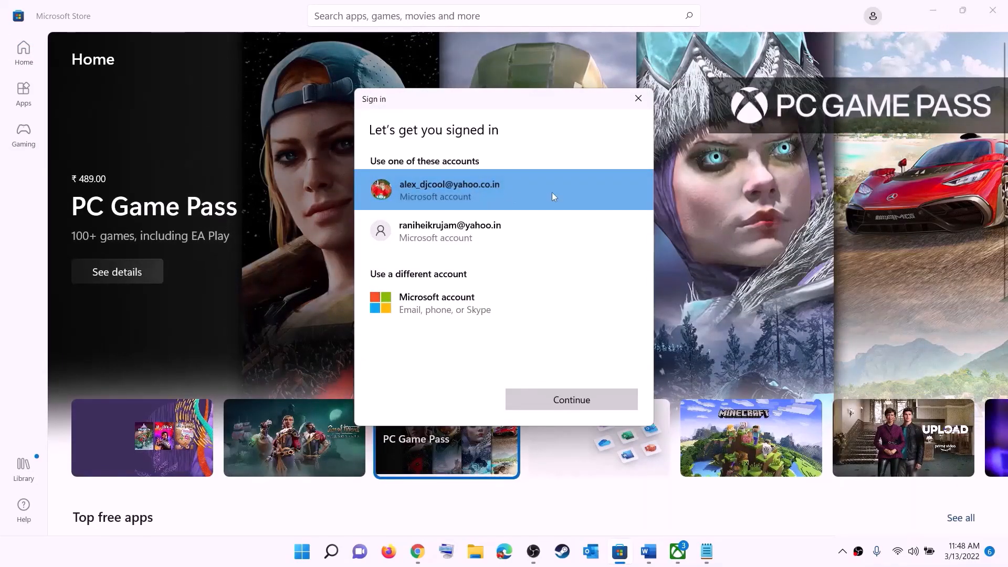
pyautogui.click(551, 401)
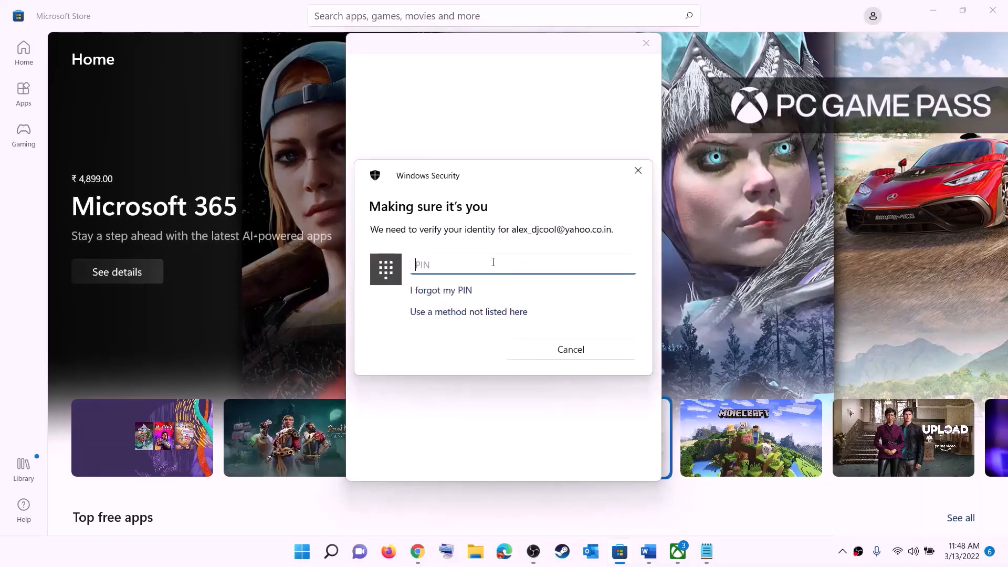
pyautogui.write('****')
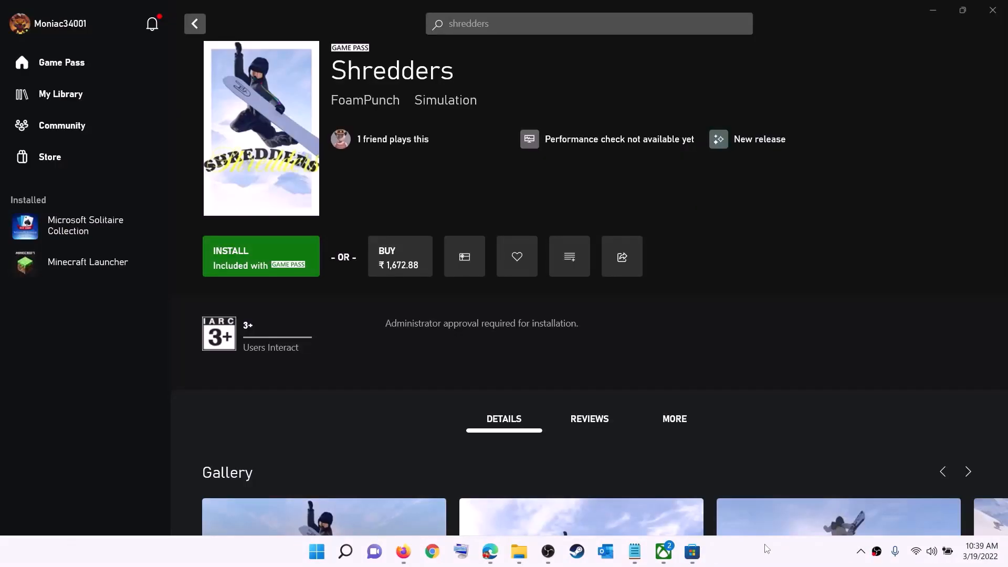
# Step: Sign out of the current account in the Xbox app and start signing in again
pyautogui.click(61, 27)
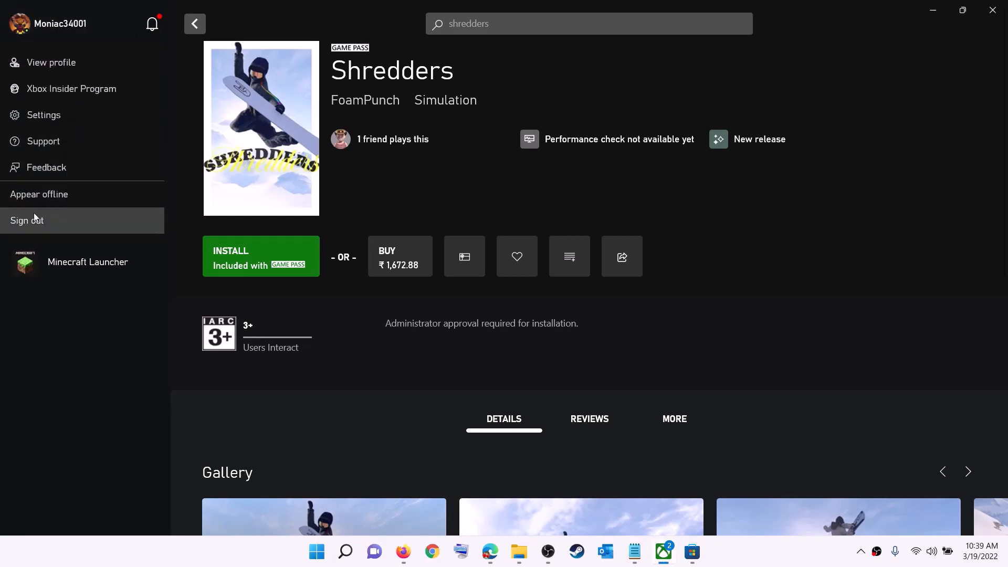
pyautogui.click(55, 222)
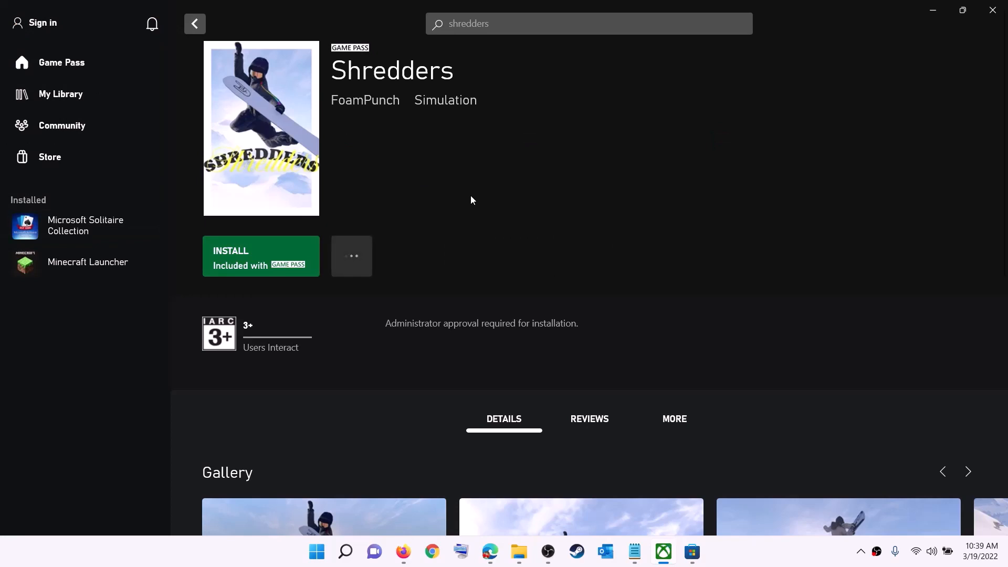
pyautogui.click(46, 24)
pyautogui.click(36, 168)
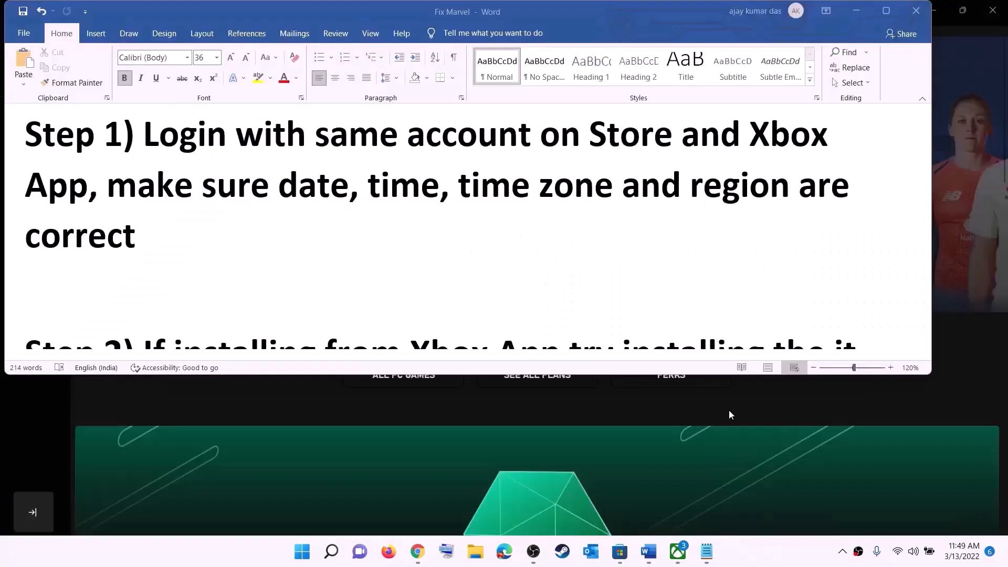
# Step: Highlight "make sure date, time, time zone and region are correct" in Step 1 of the Word notes, then minimize Word
pyautogui.click(202, 216)
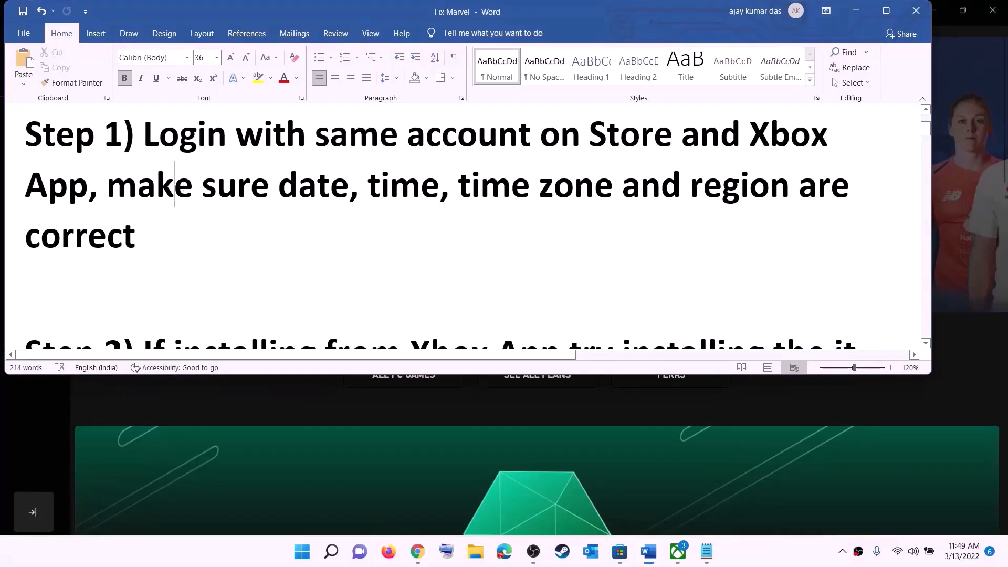
pyautogui.moveTo(175, 187); pyautogui.dragTo(767, 215)
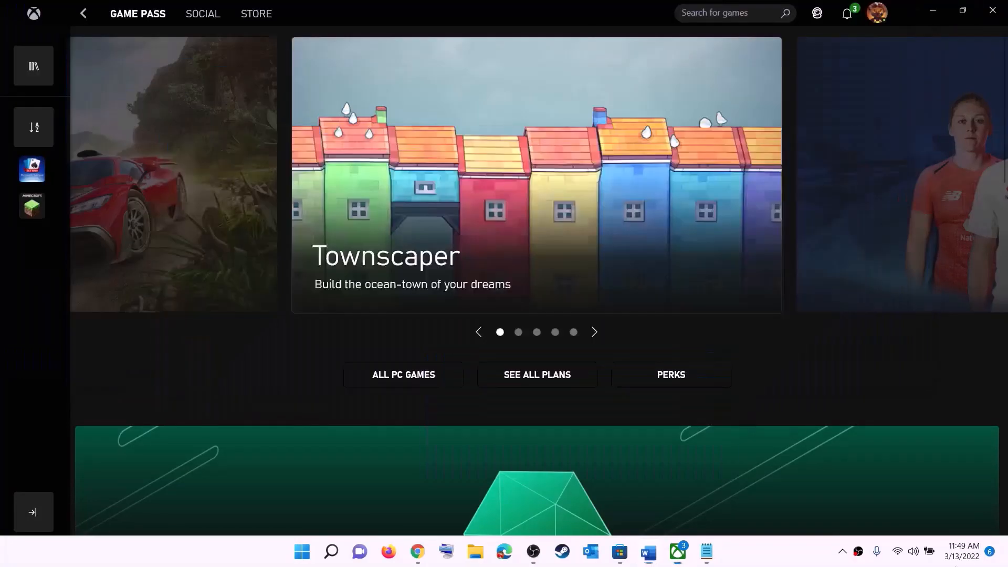
pyautogui.click(856, 11)
# Step: In the Windows date and time settings, select time zone (UTC+05:30) Chennai, Kolkata, Mumbai, New Delhi and synchronize the clock
pyautogui.rightClick(958, 560)
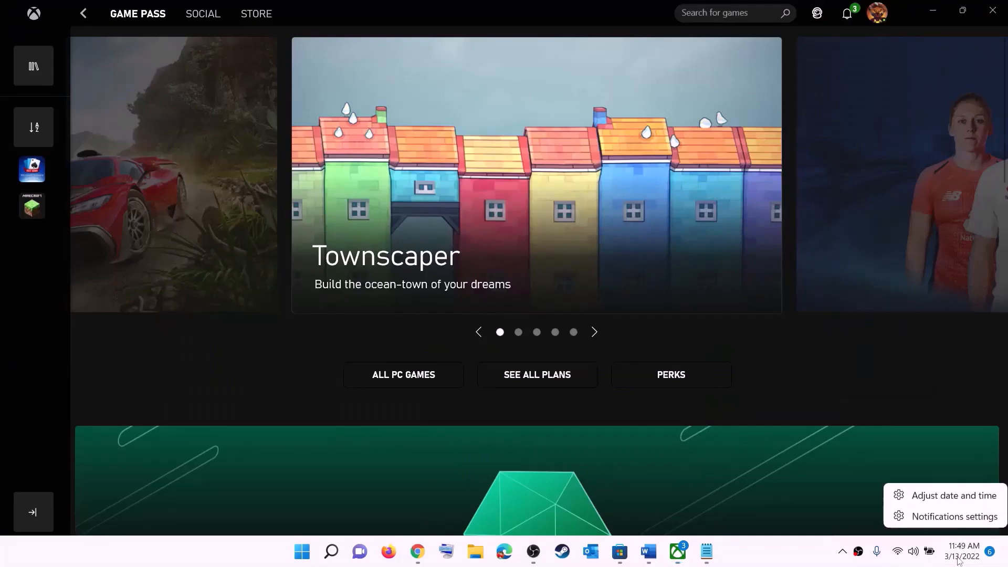
pyautogui.click(954, 495)
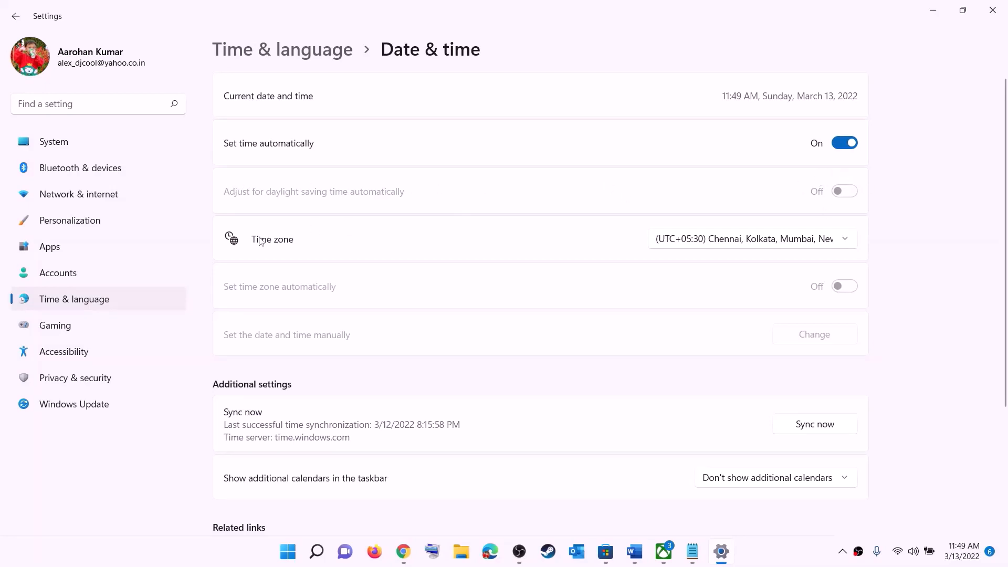
pyautogui.click(738, 245)
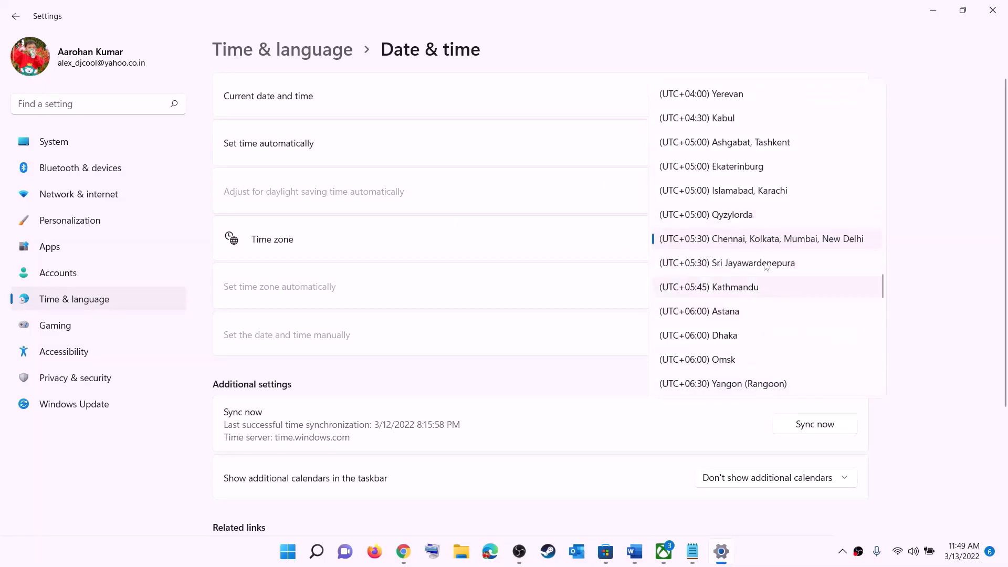
pyautogui.click(768, 243)
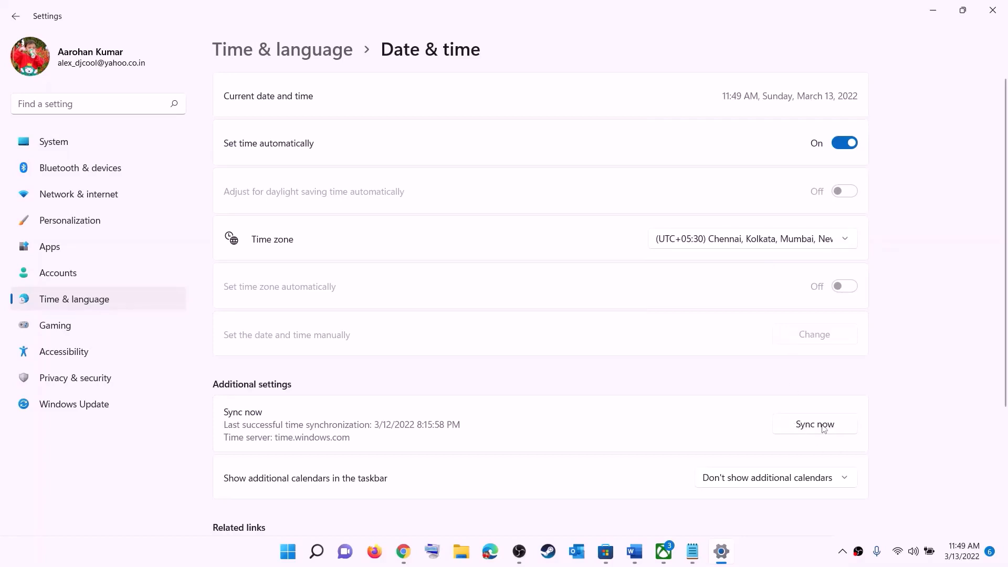
pyautogui.click(823, 429)
# Step: Check the country or region choice in the Language & region settings without changing it, and close Settings
pyautogui.click(75, 300)
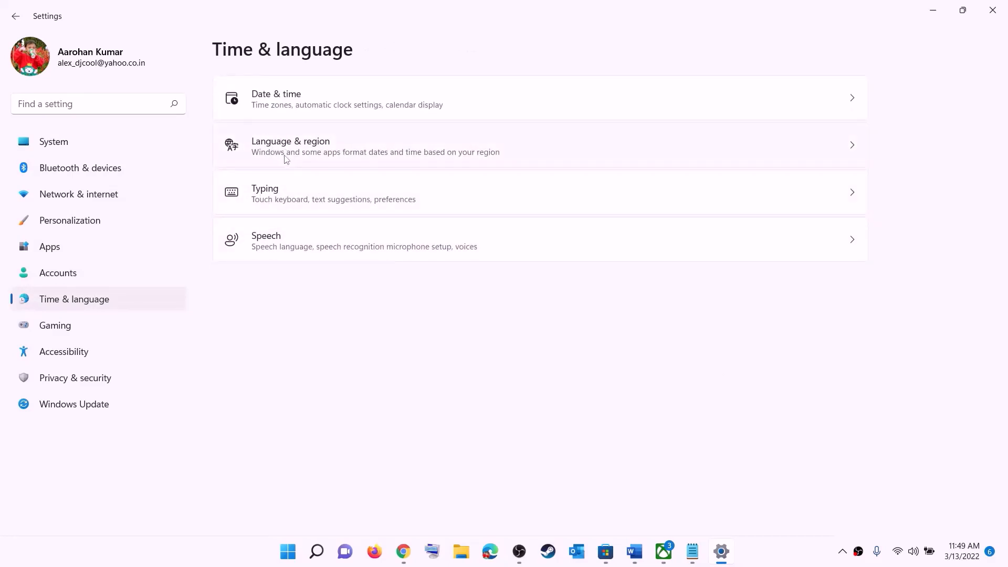
pyautogui.click(286, 158)
pyautogui.click(815, 297)
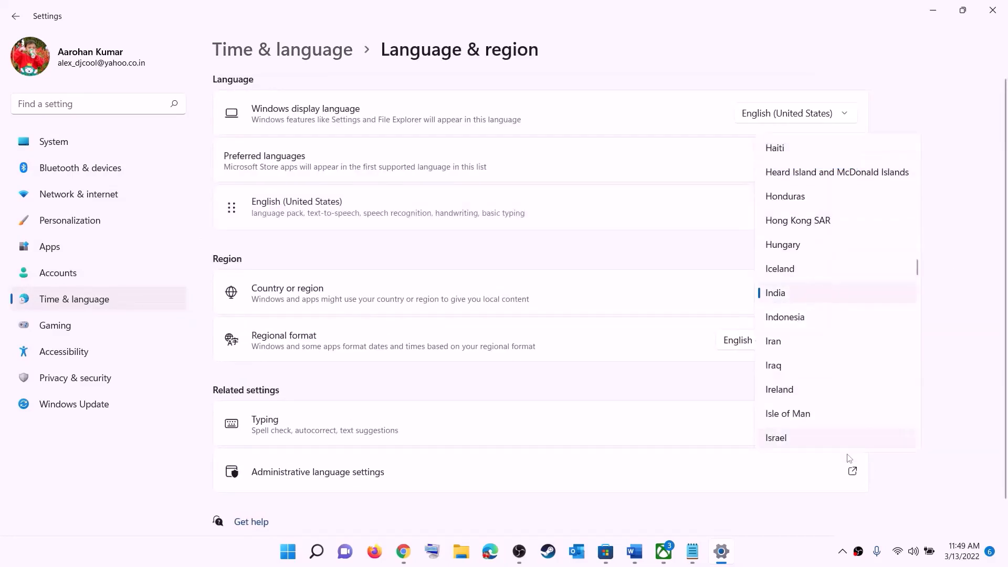
pyautogui.click(975, 196)
pyautogui.click(992, 10)
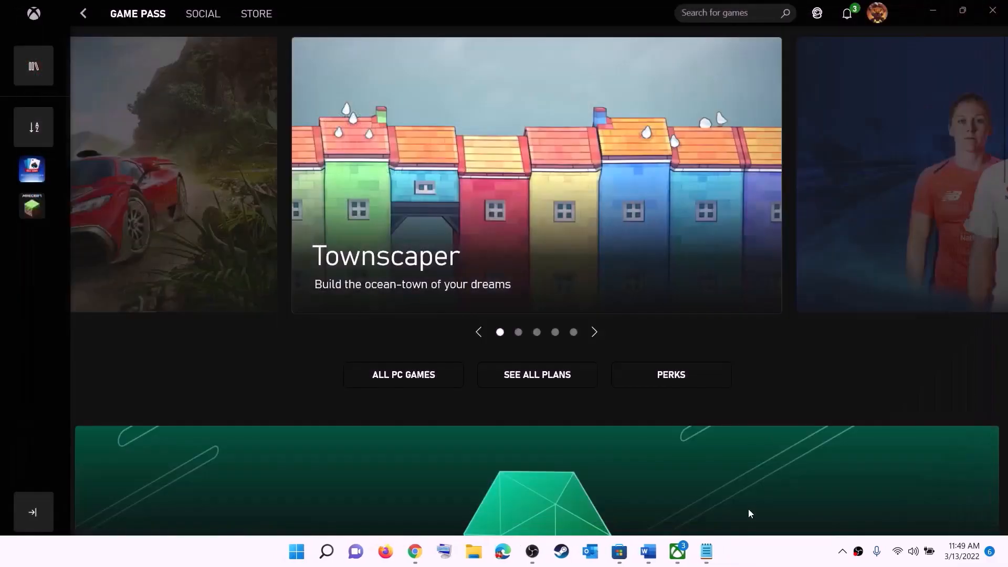
# Step: Return to the Word notes and highlight "try installing the it from Microsoft Store library" in Step 2
pyautogui.click(647, 552)
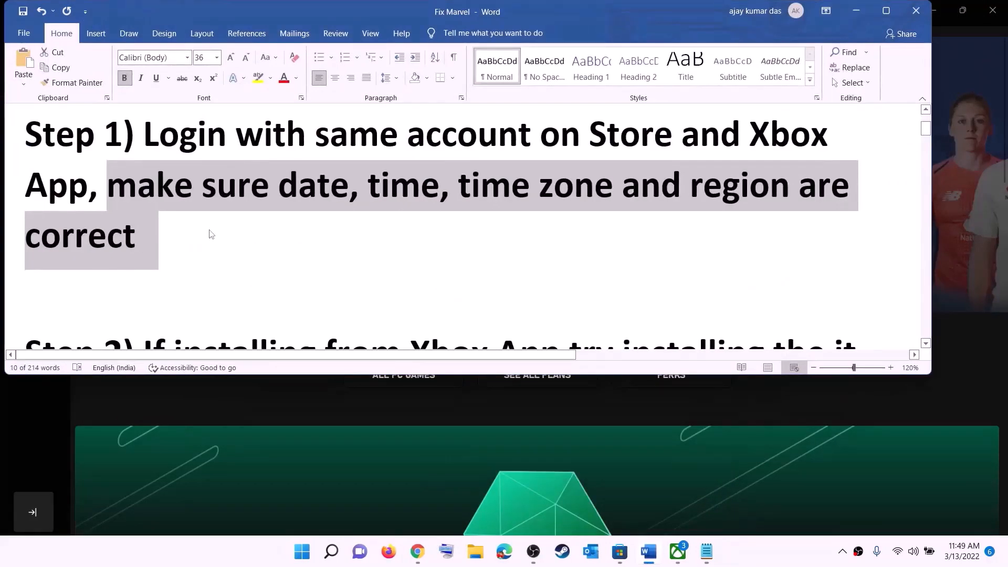
pyautogui.scroll(-2, 209, 231)
pyautogui.scroll(-1, 209, 231)
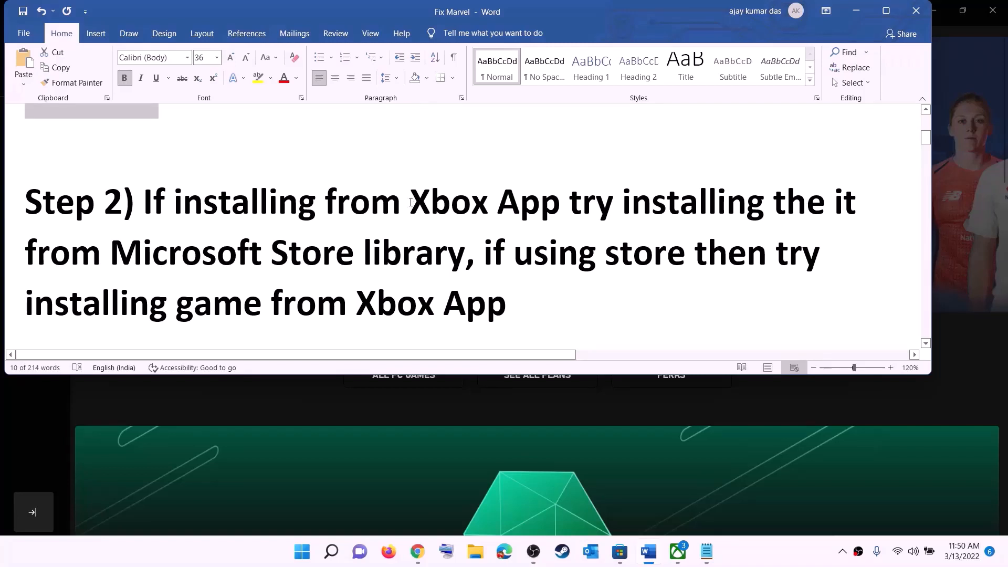
pyautogui.moveTo(414, 200); pyautogui.dragTo(431, 241)
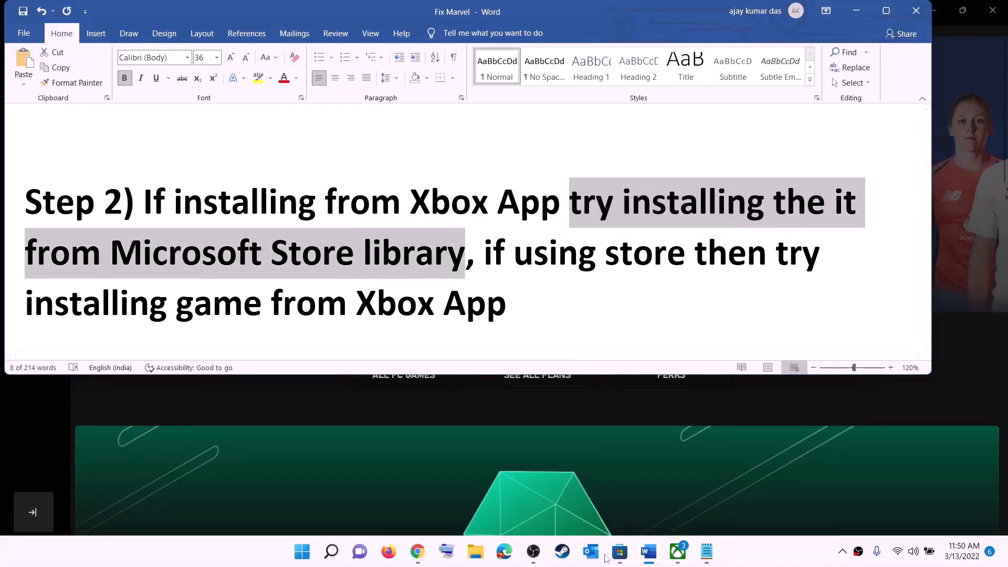
# Step: Open the Microsoft Store library and look through the list of updates and downloads for the game
pyautogui.click(620, 551)
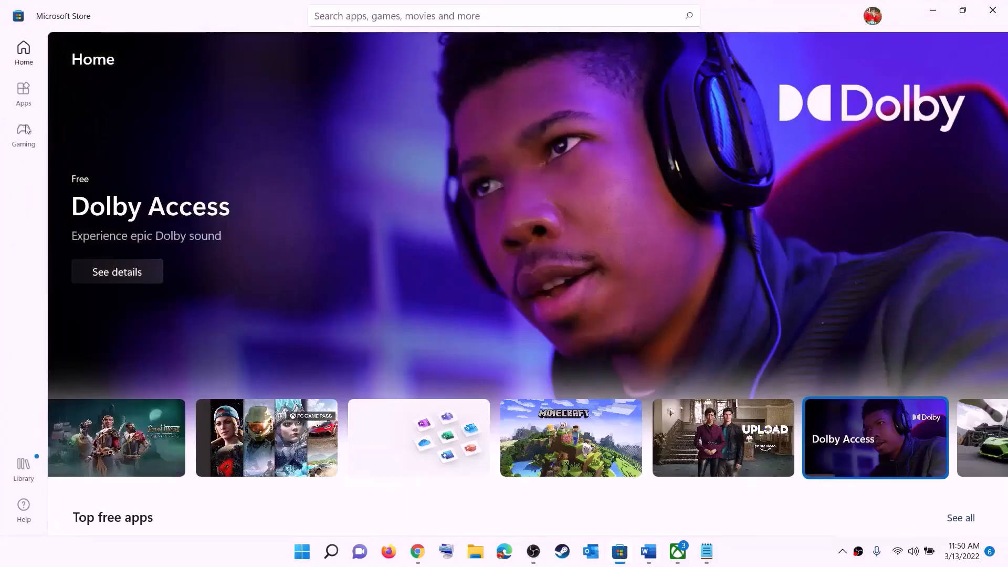
pyautogui.click(24, 470)
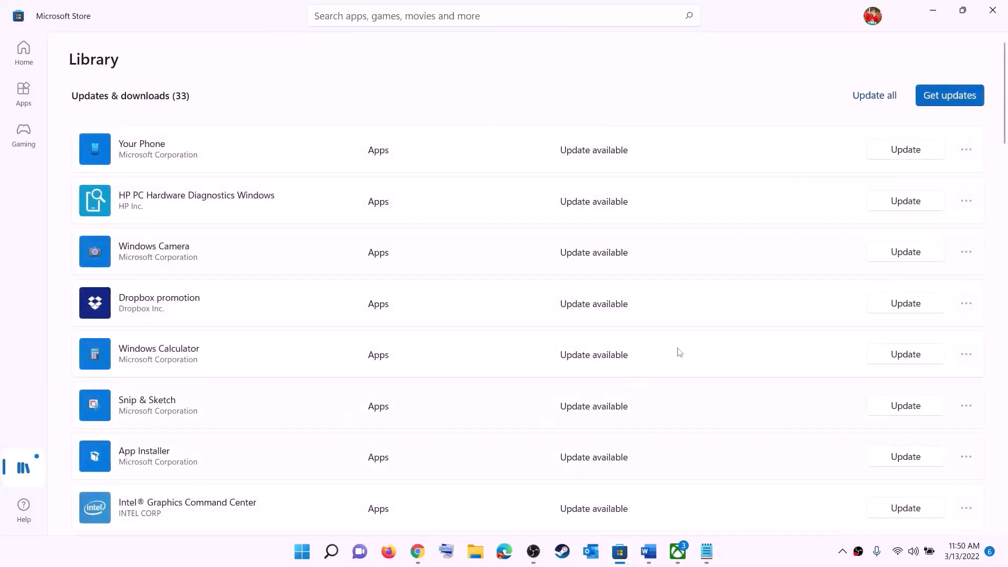
pyautogui.scroll(-3, 682, 341)
pyautogui.scroll(-6, 604, 378)
pyautogui.scroll(8, 604, 423)
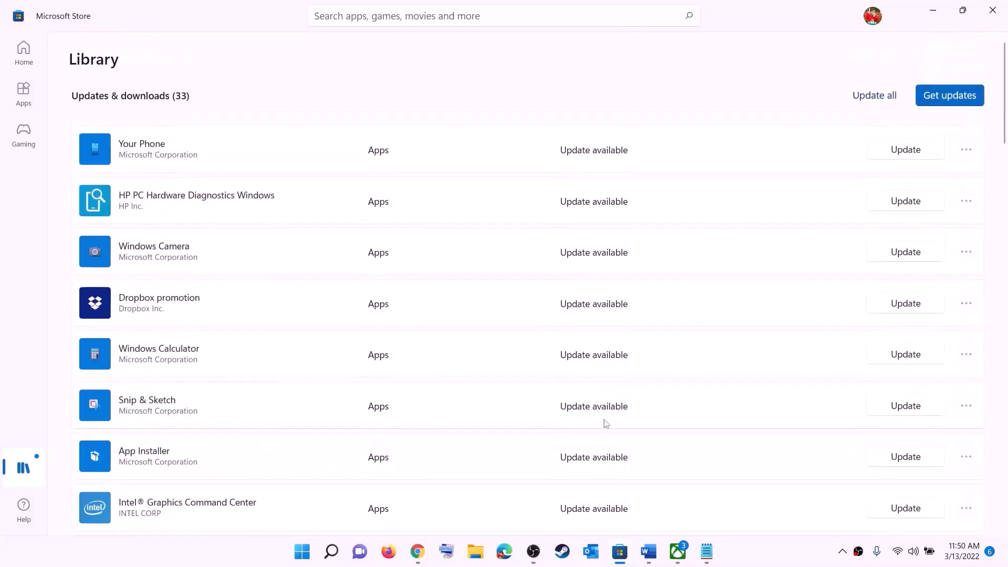
pyautogui.scroll(-20, 612, 352)
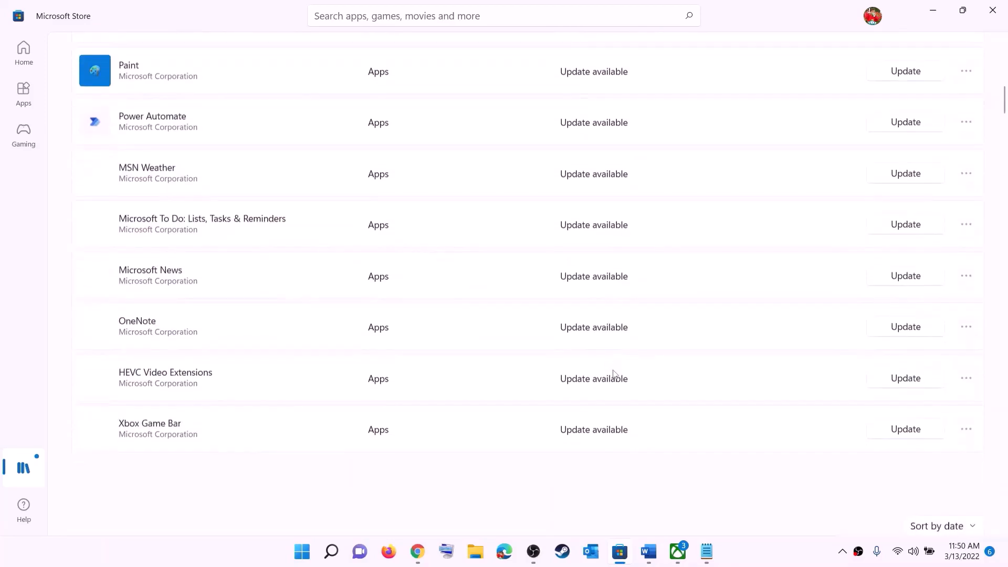
pyautogui.scroll(20, 638, 302)
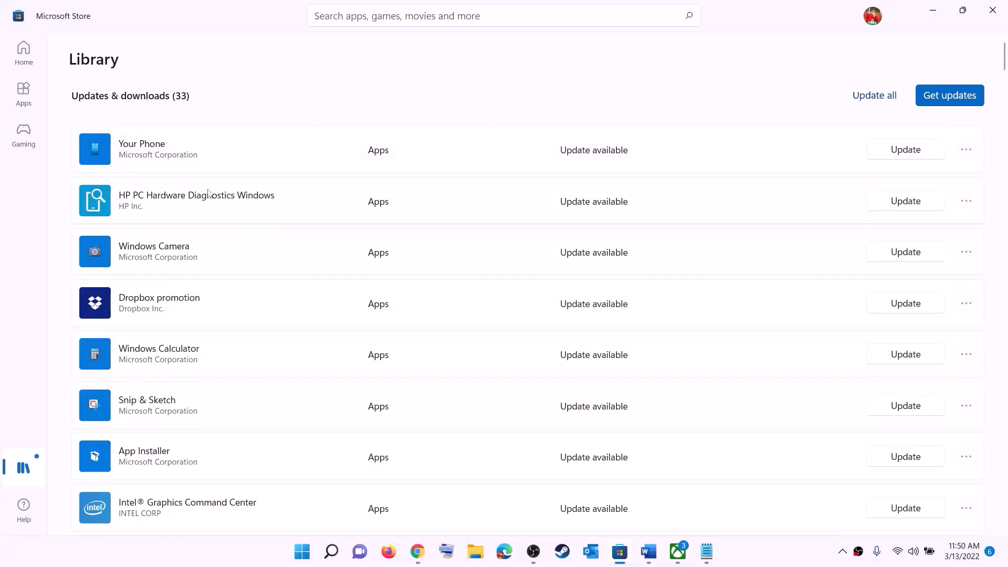
# Step: Switch back to the Word notes and highlight Step 2's advice on installing the game from the Xbox App when using the store
pyautogui.click(649, 552)
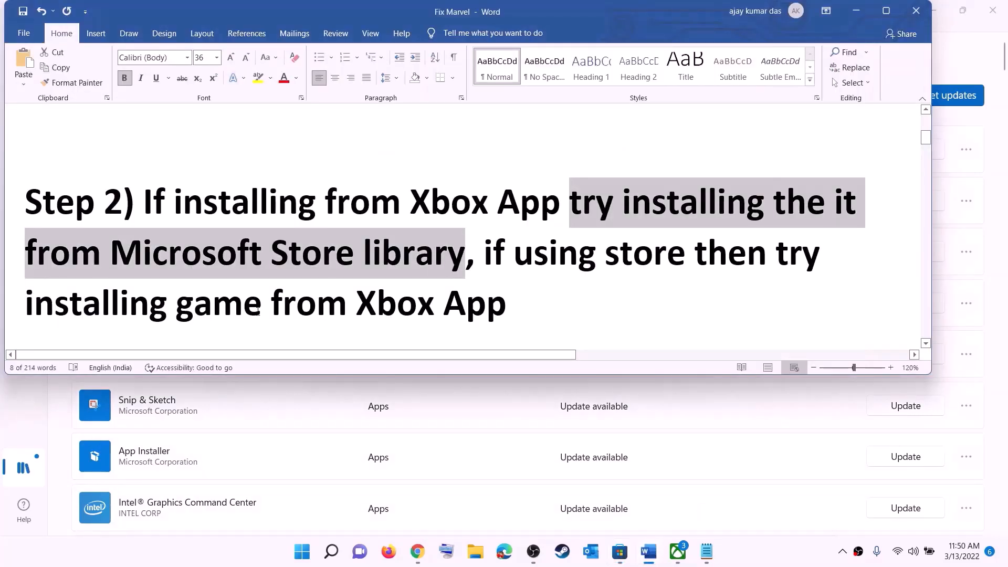
pyautogui.moveTo(518, 251); pyautogui.dragTo(695, 252)
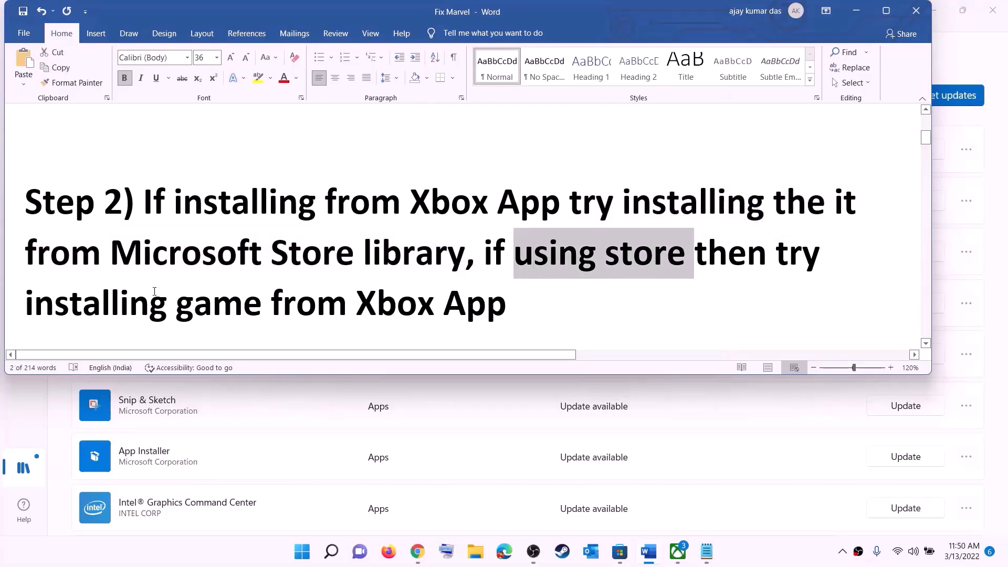
pyautogui.moveTo(154, 292); pyautogui.dragTo(522, 297)
# Step: Switch to the Xbox app, activate its game search, and minimize the app again
pyautogui.click(677, 552)
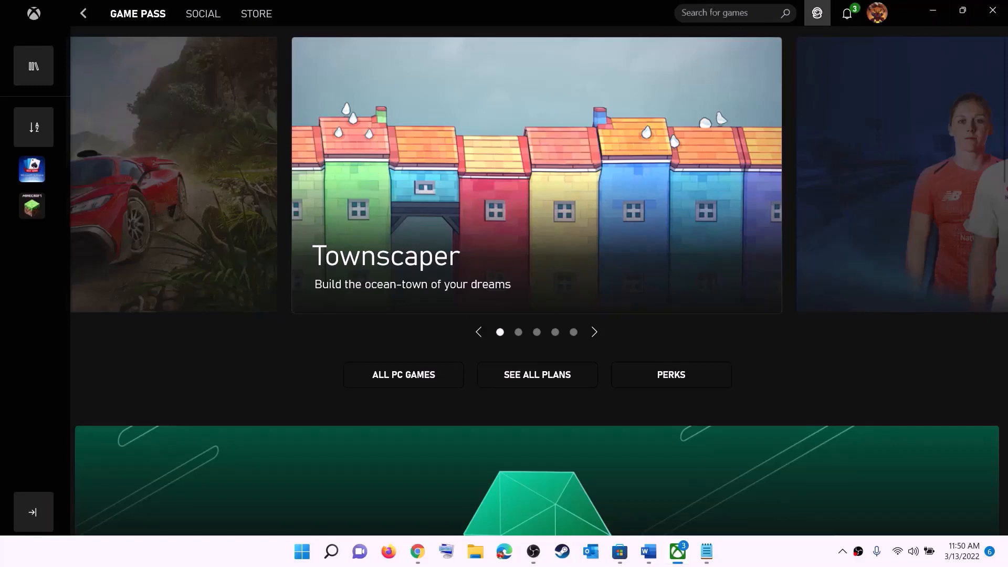
pyautogui.click(701, 15)
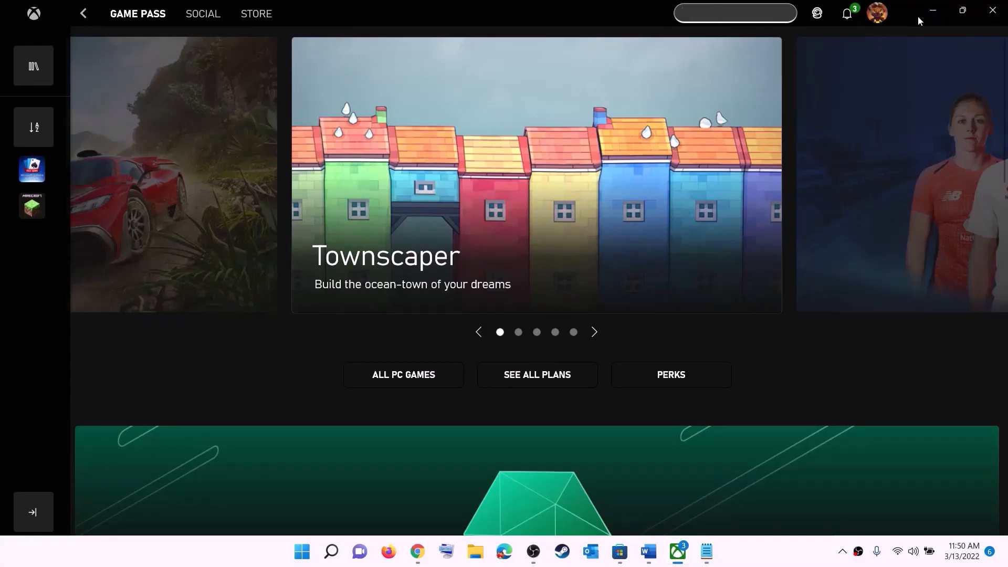
pyautogui.click(933, 11)
# Step: Copy the full Get-AppxPackage command under Step 3 of the Word notes
pyautogui.click(534, 253)
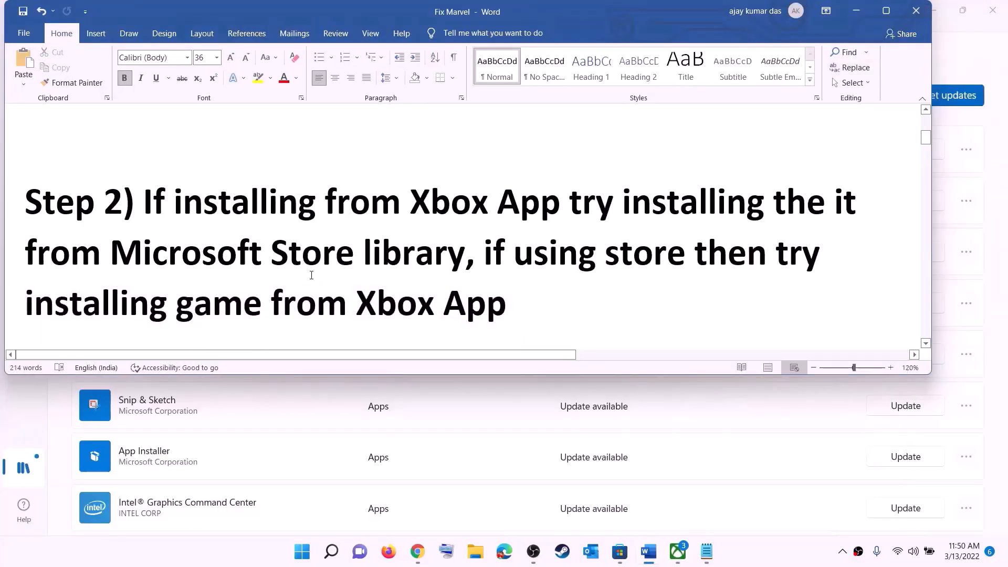
pyautogui.scroll(-5, 312, 275)
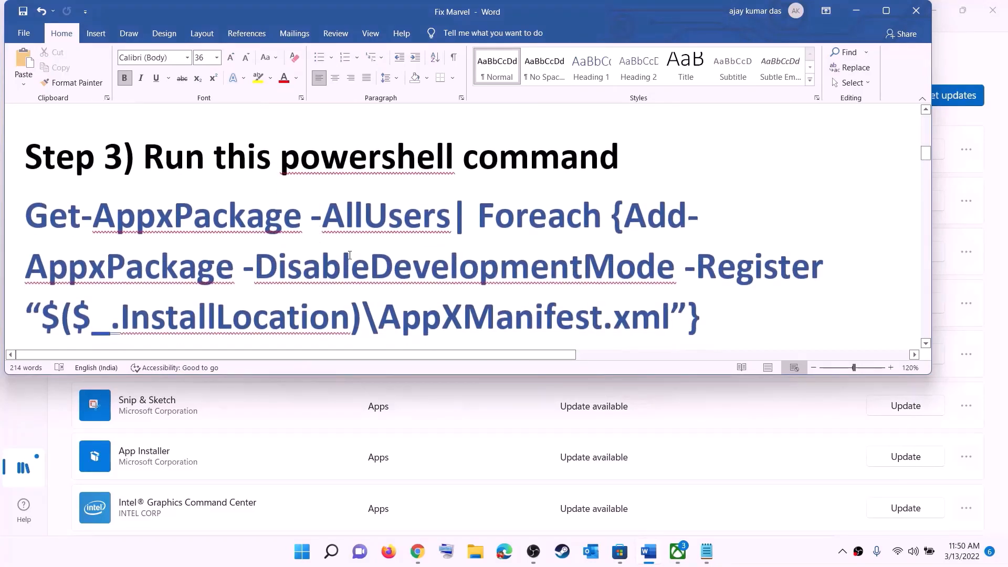
pyautogui.scroll(-1, 354, 257)
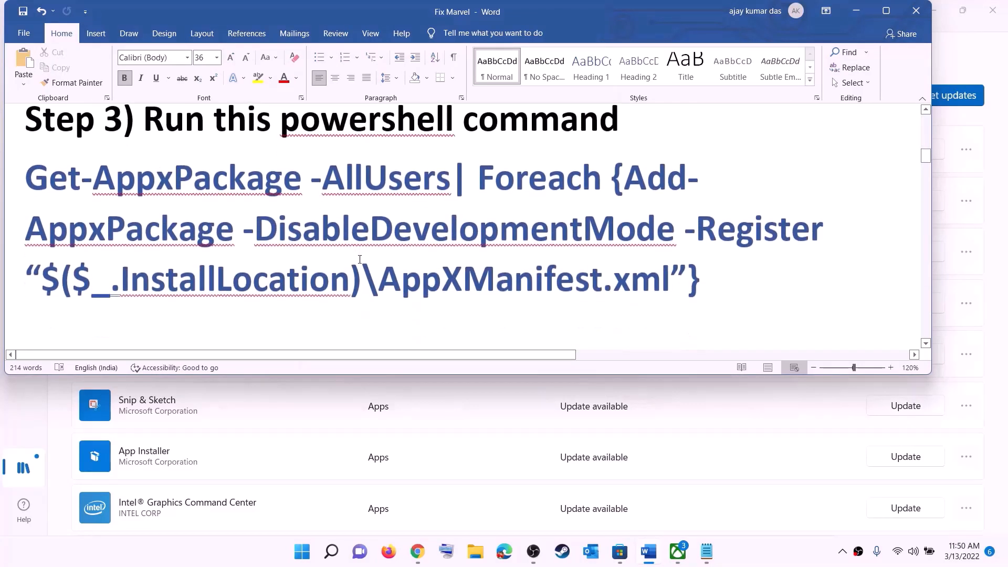
pyautogui.tripleClick(603, 248)
pyautogui.rightClick(140, 206)
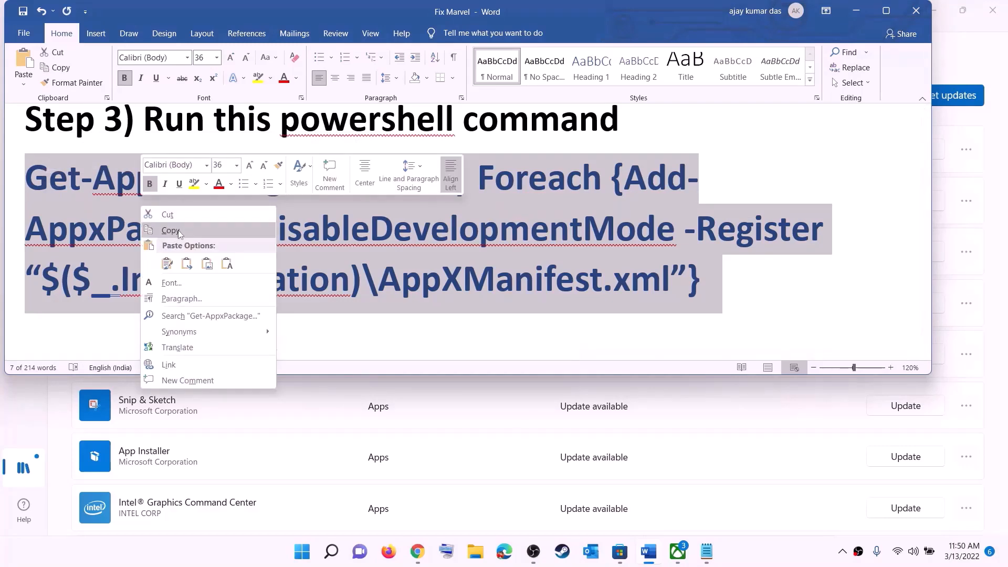
pyautogui.click(171, 230)
# Step: Run the copied Get-AppxPackage command in Windows PowerShell as administrator, and close the PowerShell window
pyautogui.click(303, 551)
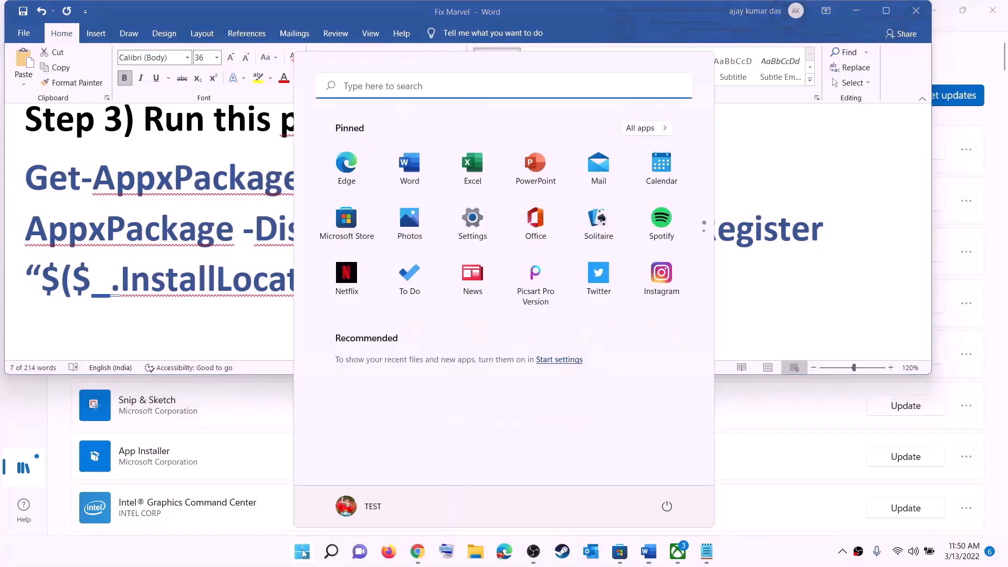
pyautogui.write('powers')
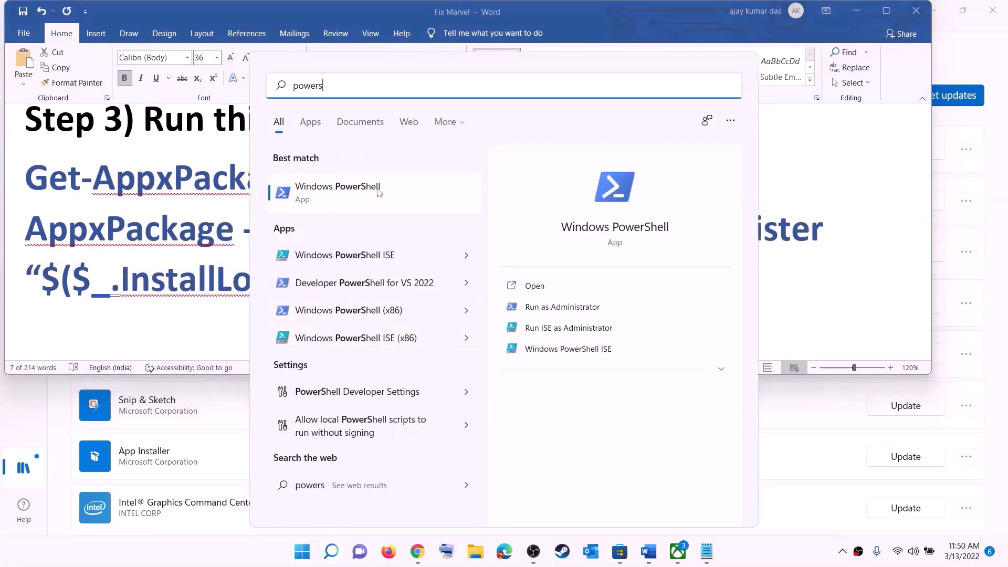
pyautogui.rightClick(348, 196)
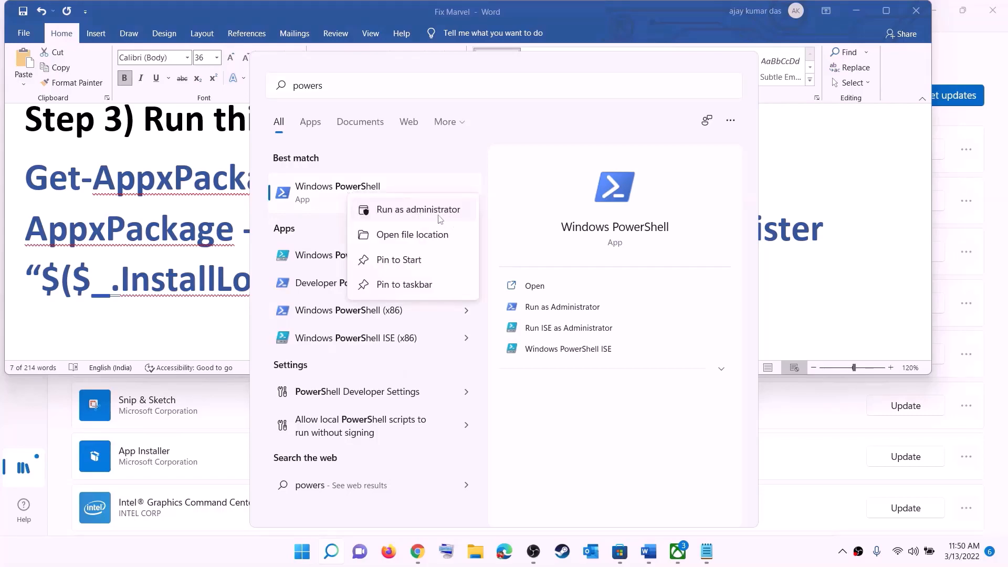
pyautogui.click(460, 211)
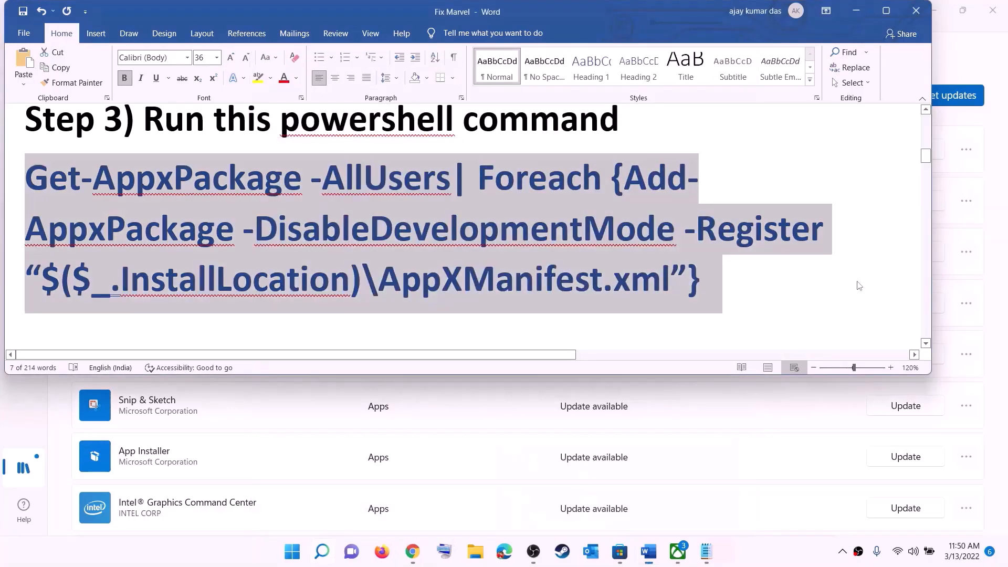
pyautogui.click(465, 377)
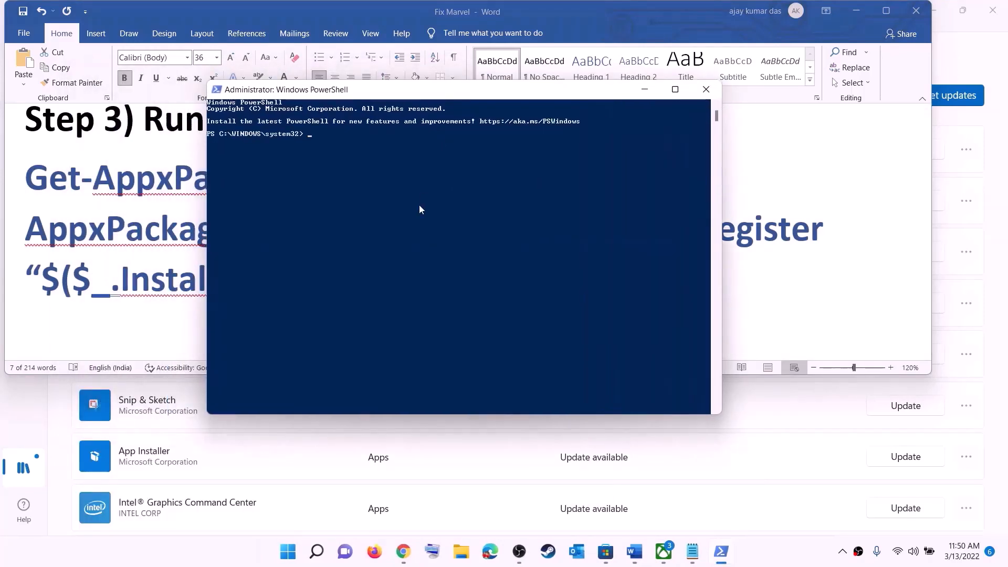
pyautogui.rightClick(420, 206)
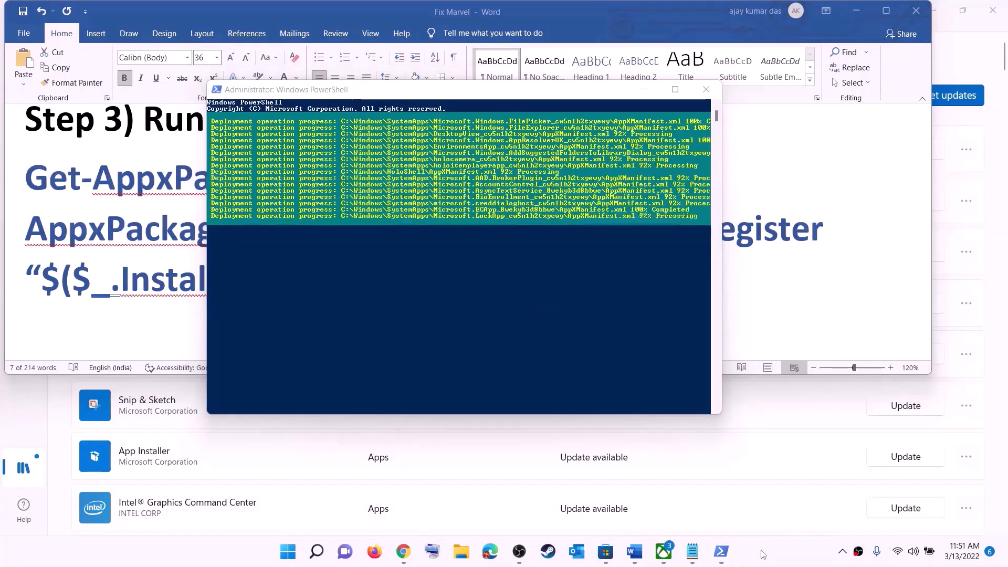
pyautogui.click(707, 89)
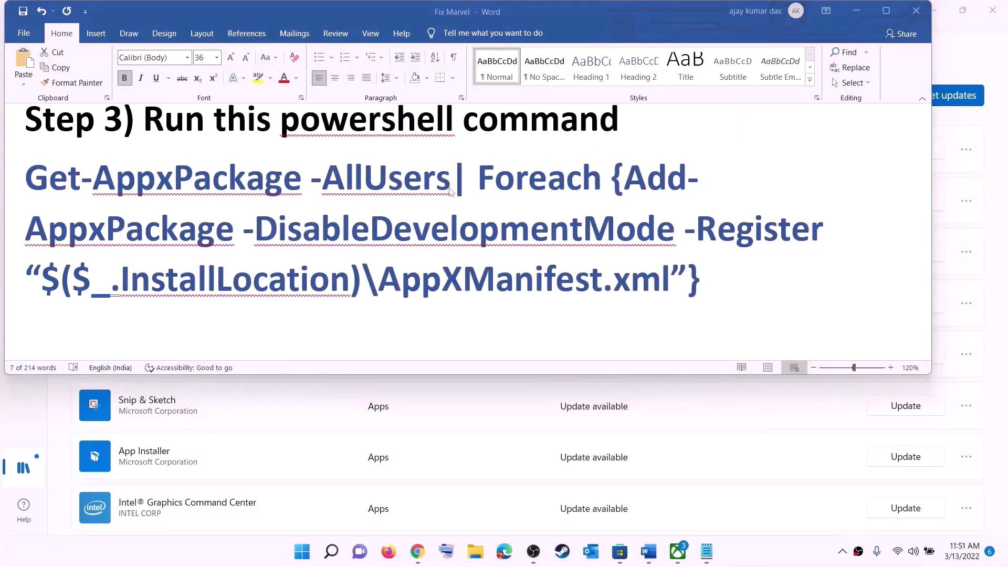
# Step: Set the font size of the Microsoft Store cache path under Step 4 of the Word notes to 14
pyautogui.scroll(-4, 441, 251)
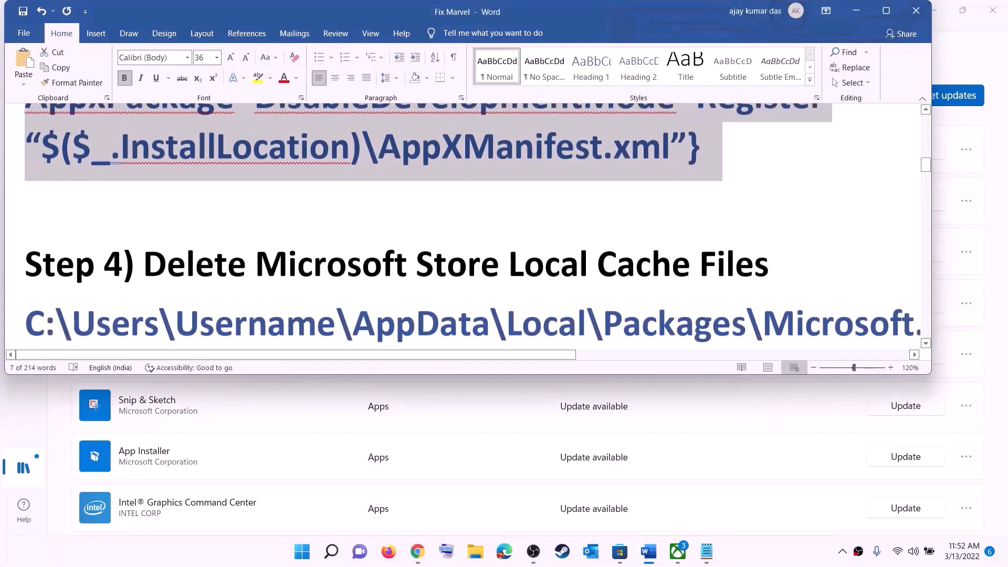
pyautogui.scroll(1, 431, 220)
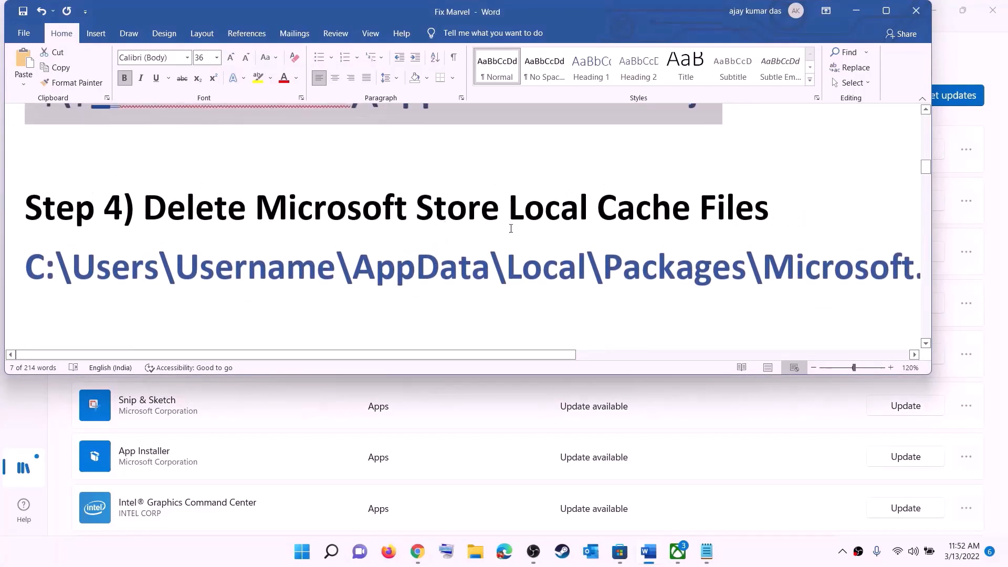
pyautogui.tripleClick(500, 271)
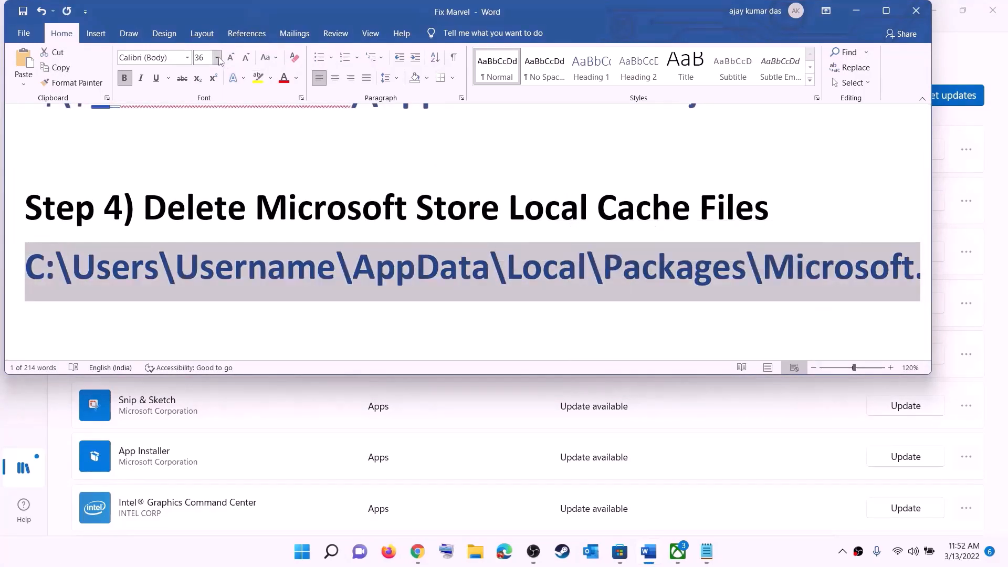
pyautogui.click(216, 59)
pyautogui.click(203, 135)
pyautogui.click(502, 267)
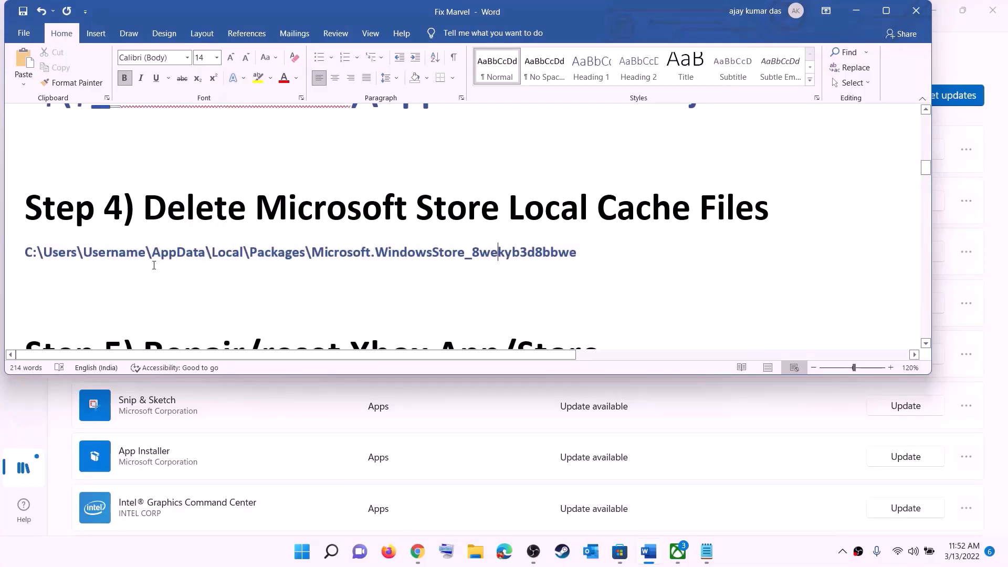
# Step: Switch to File Explorer and open the current user's profile folder under Users on the C: drive
pyautogui.click(475, 551)
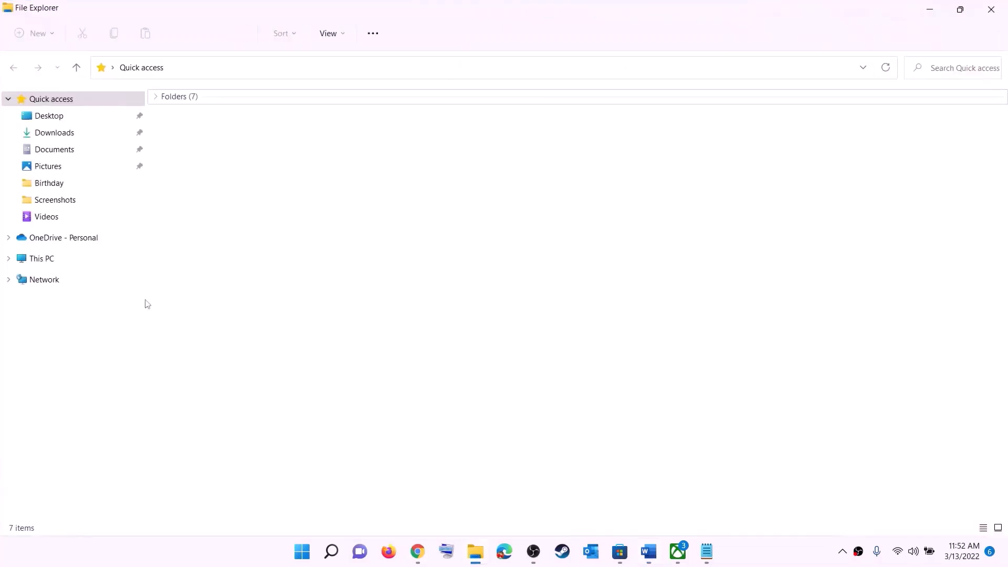
pyautogui.click(49, 259)
pyautogui.doubleClick(230, 219)
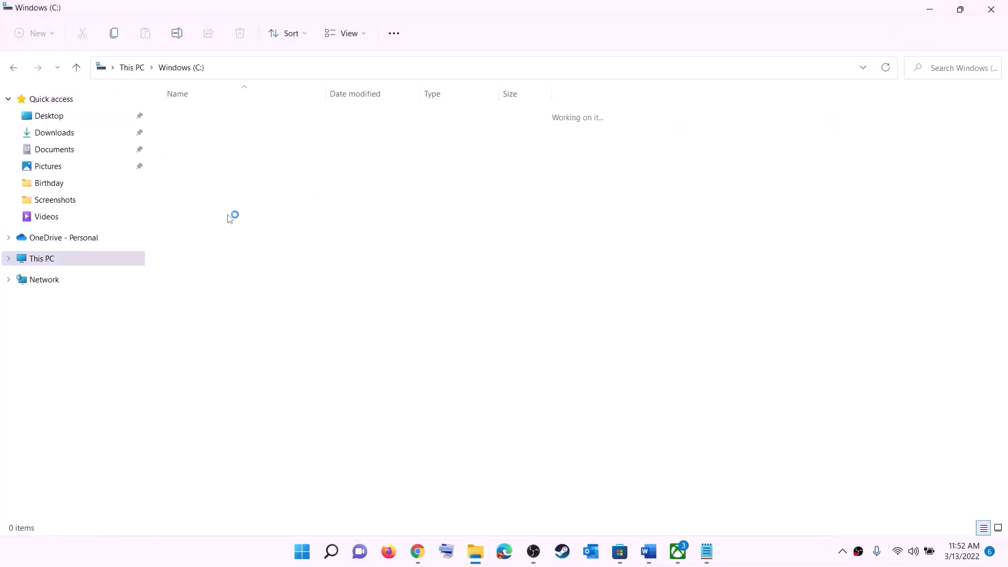
pyautogui.scroll(-3, 259, 328)
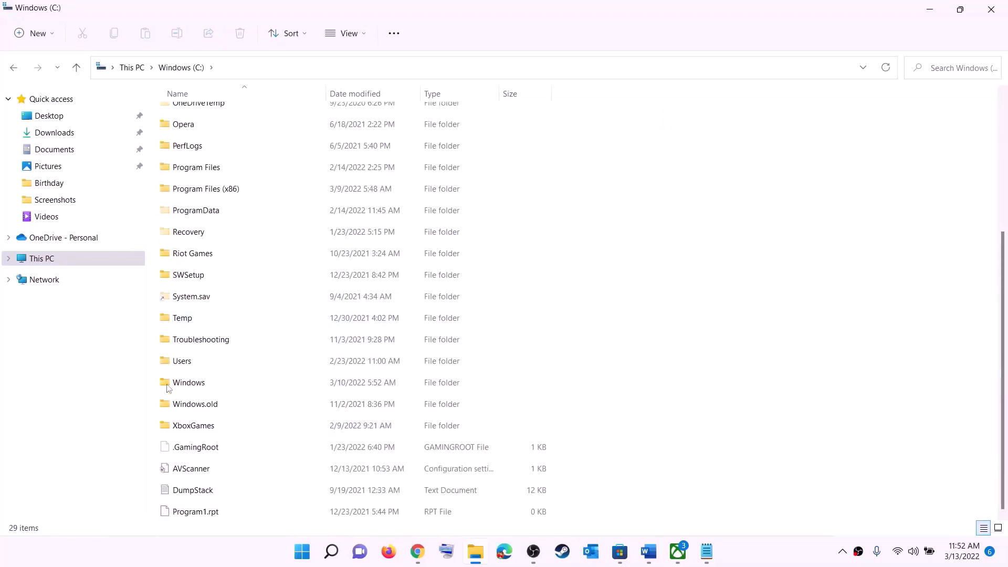
pyautogui.doubleClick(216, 363)
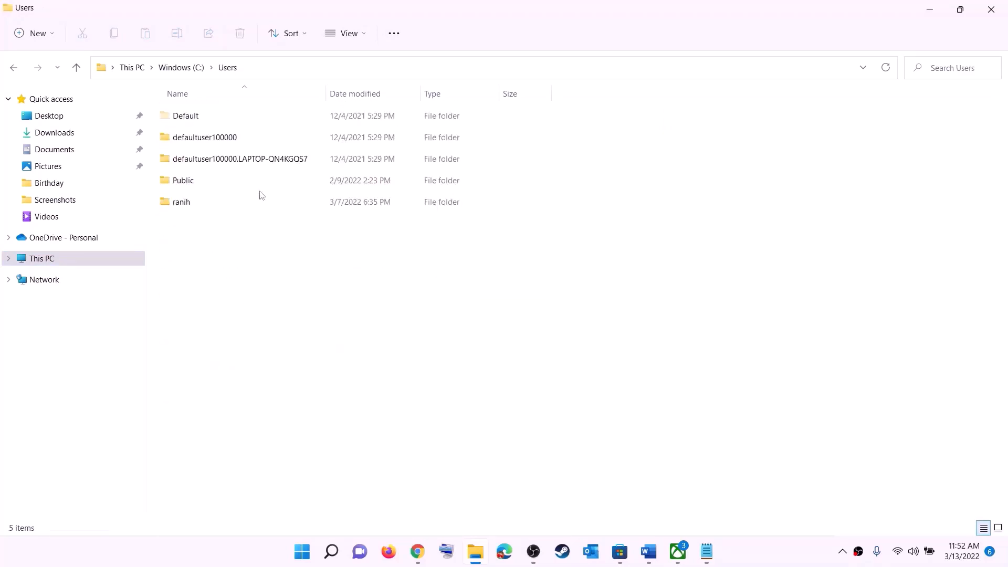
pyautogui.doubleClick(188, 207)
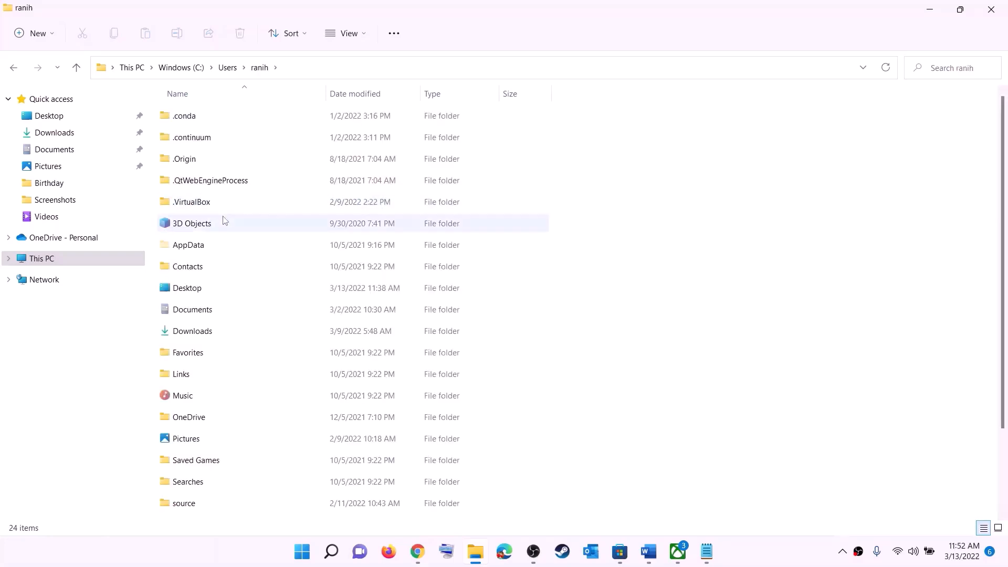
# Step: Check the folder view's option for showing hidden items, and open the AppData folder
pyautogui.click(175, 244)
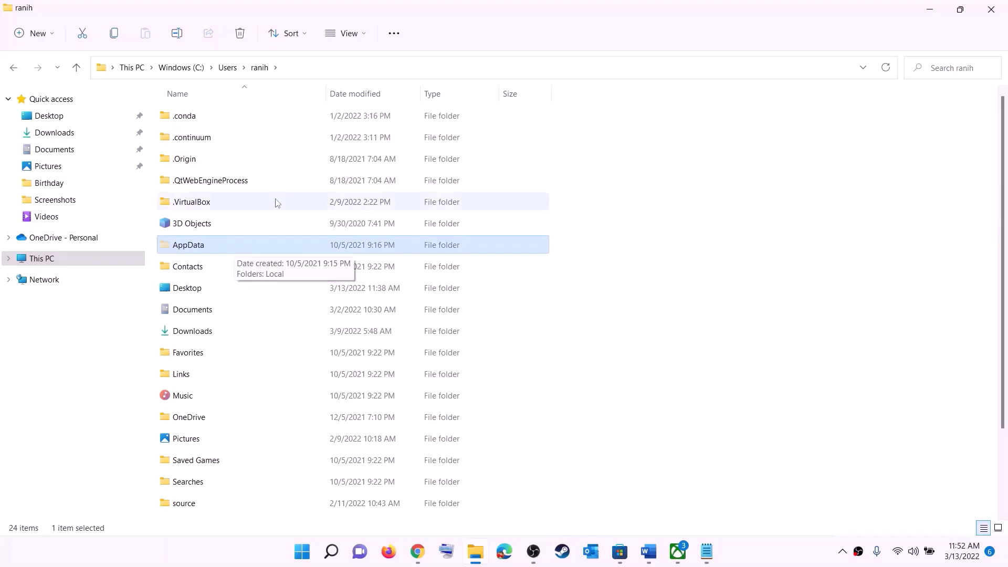
pyautogui.click(366, 36)
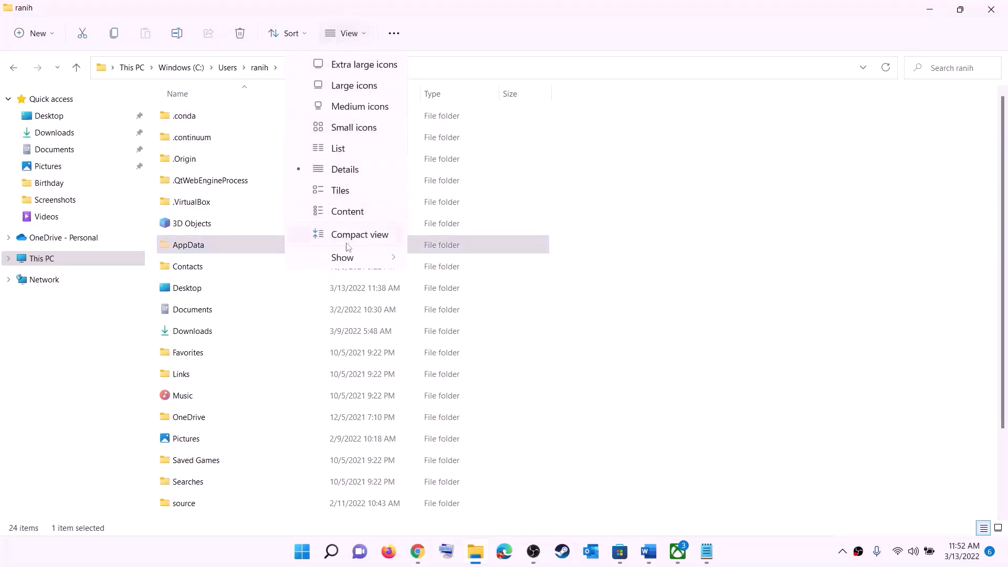
pyautogui.moveTo(342, 256)
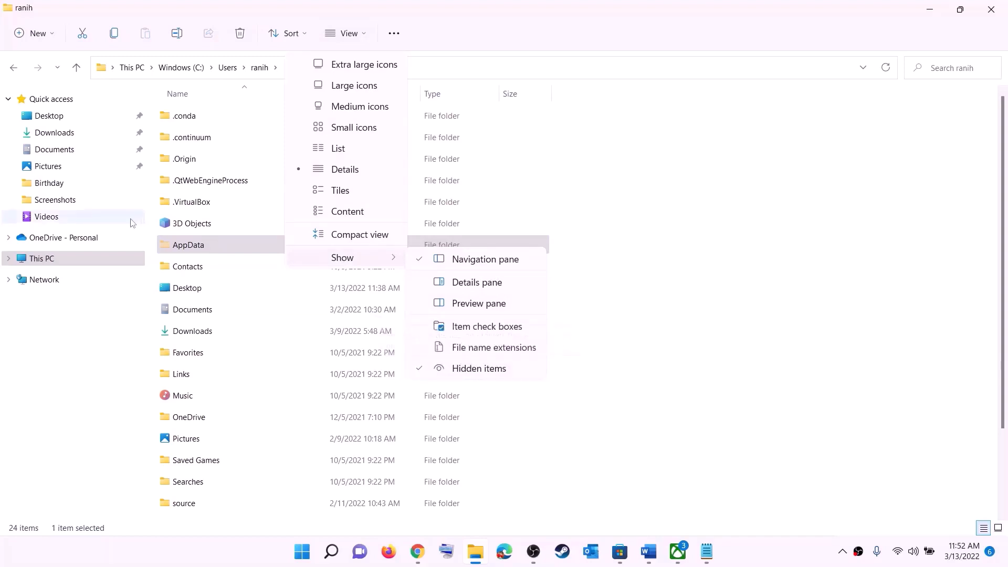
pyautogui.click(207, 248)
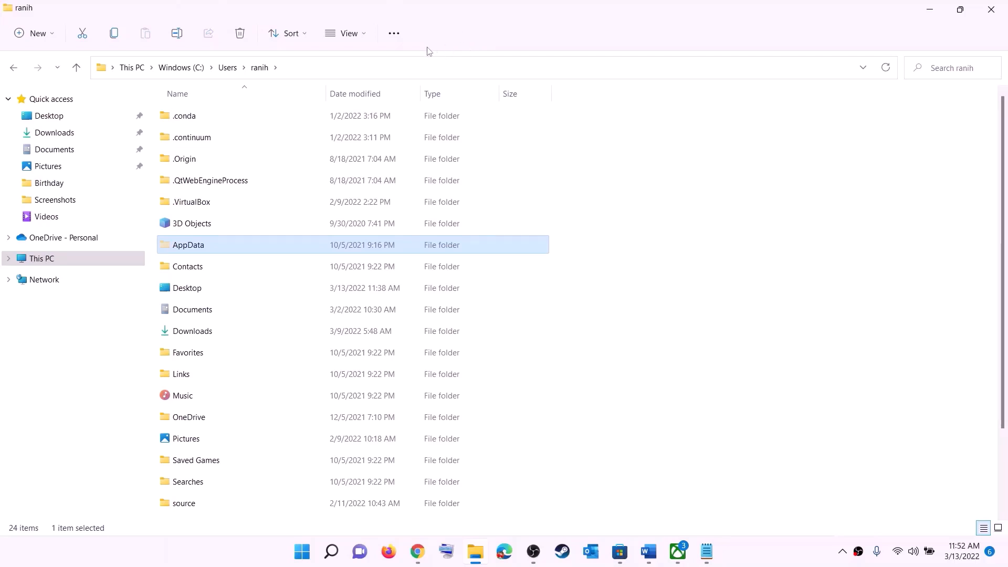
pyautogui.click(242, 247)
pyautogui.doubleClick(228, 246)
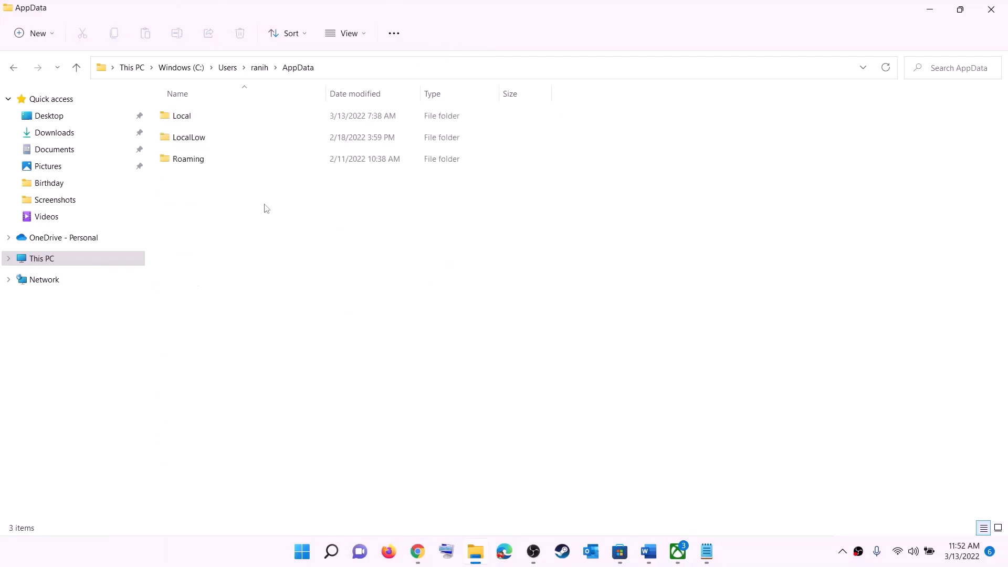
# Step: Open the Local folder inside AppData and go into its Packages folder
pyautogui.doubleClick(203, 115)
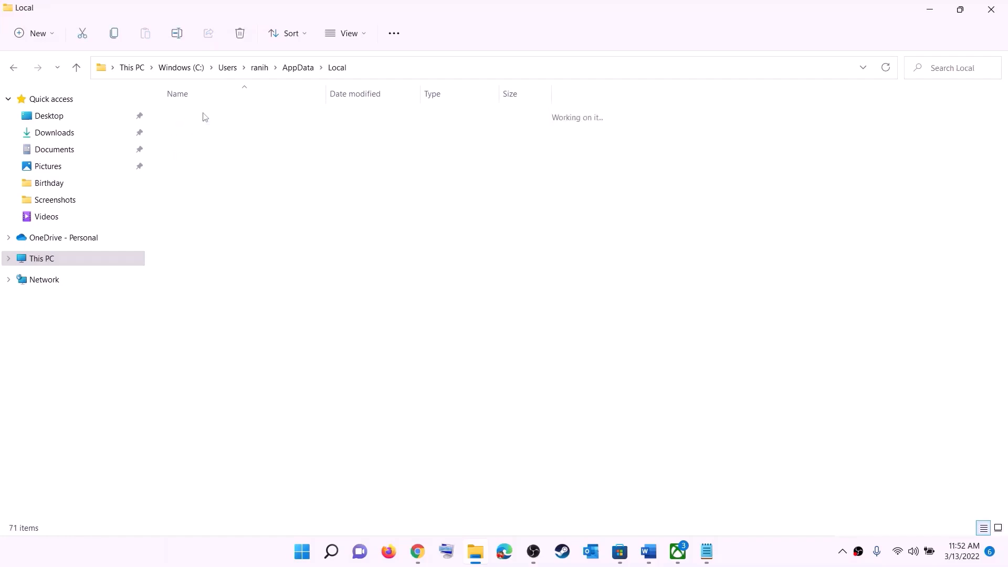
pyautogui.click(242, 245)
pyautogui.press('p')
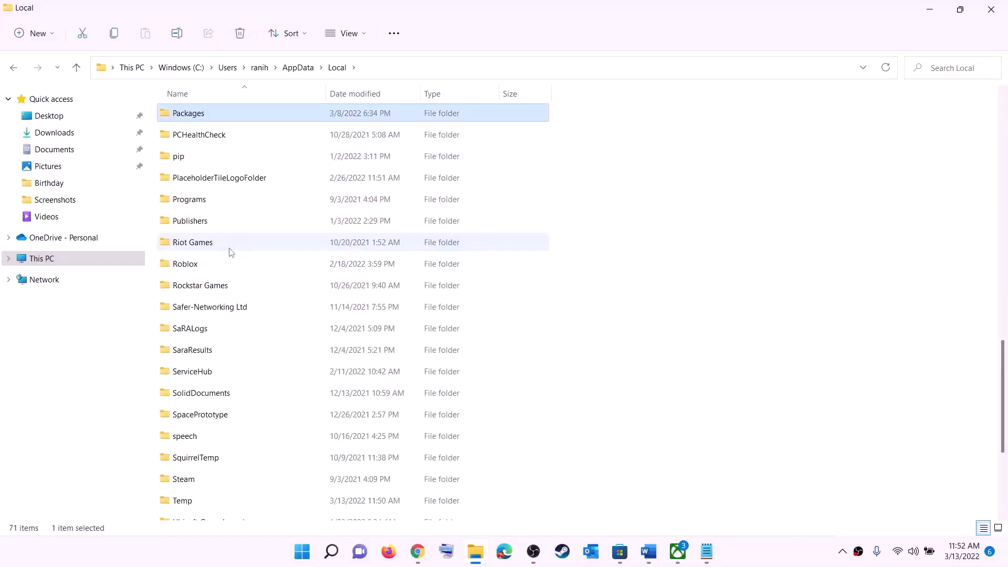
pyautogui.click(216, 117)
pyautogui.click(235, 109)
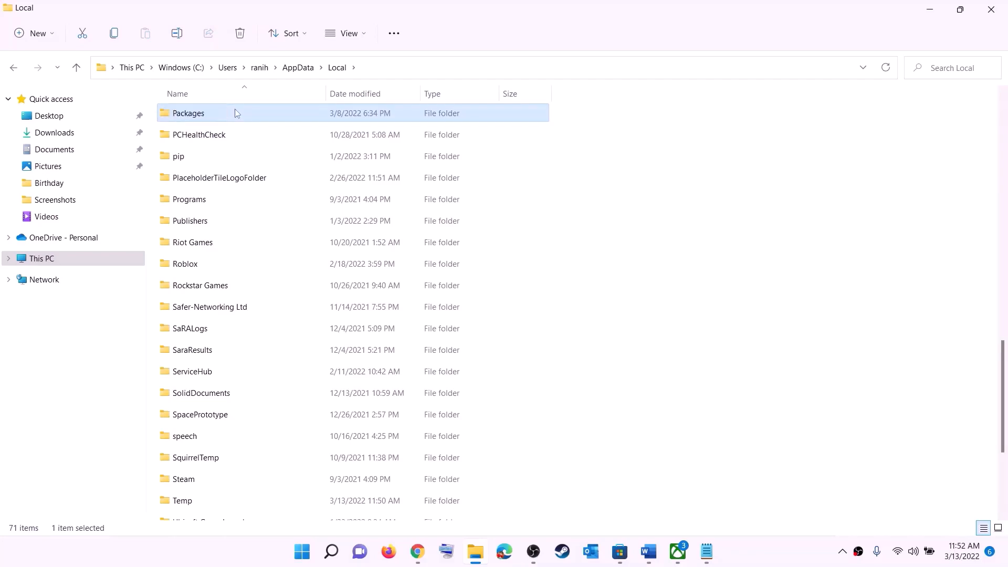
pyautogui.doubleClick(234, 113)
# Step: Find the Microsoft.WindowsStore_8wekyb3d8bbwe folder among the packages and open it
pyautogui.scroll(-7, 298, 341)
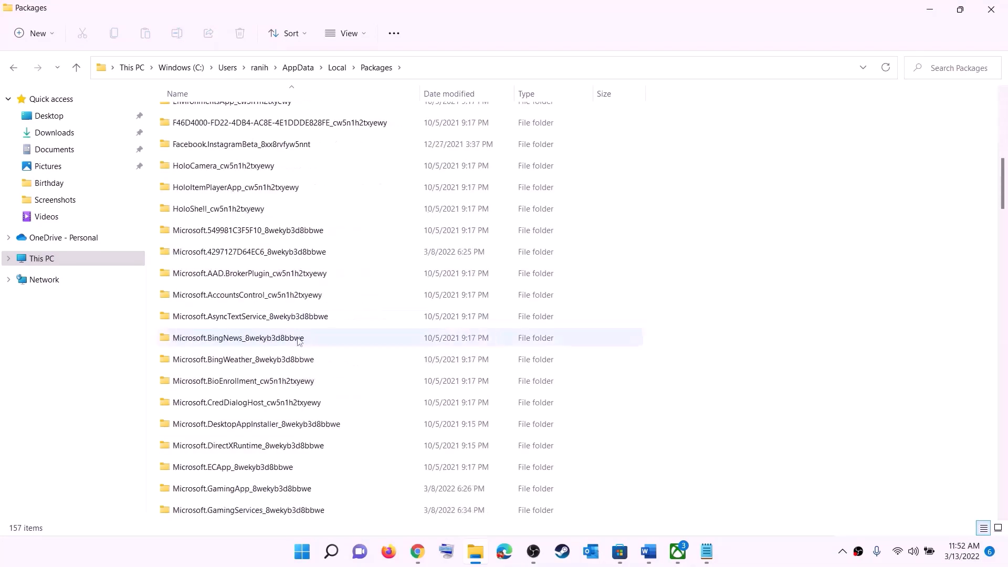
pyautogui.scroll(-15, 297, 341)
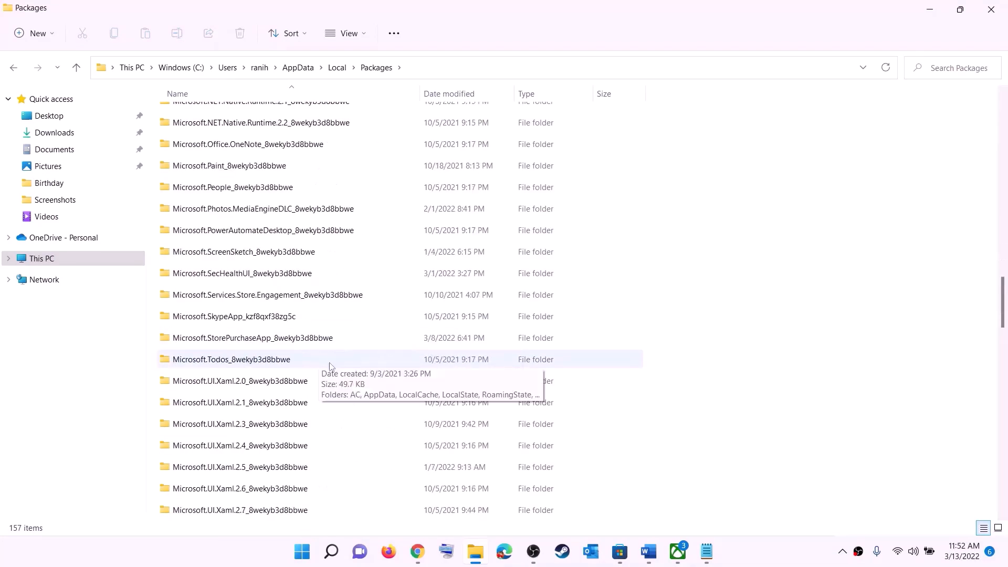
pyautogui.scroll(-3, 348, 371)
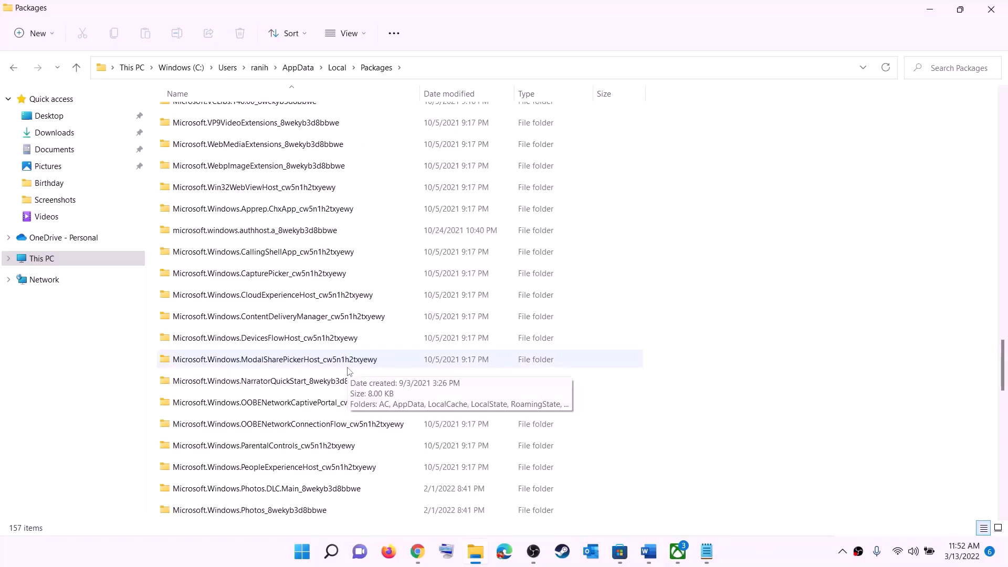
pyautogui.scroll(-6, 348, 371)
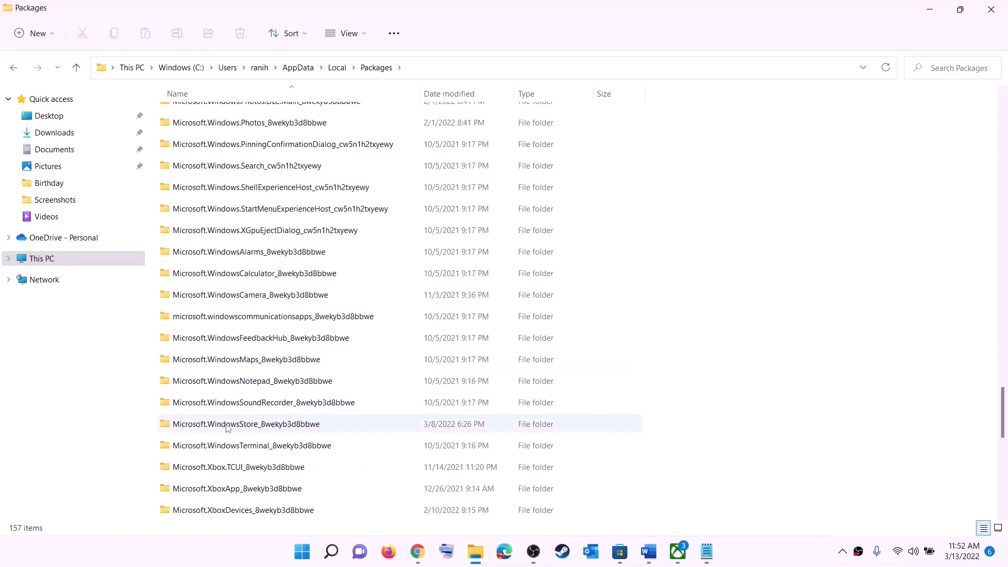
pyautogui.click(228, 426)
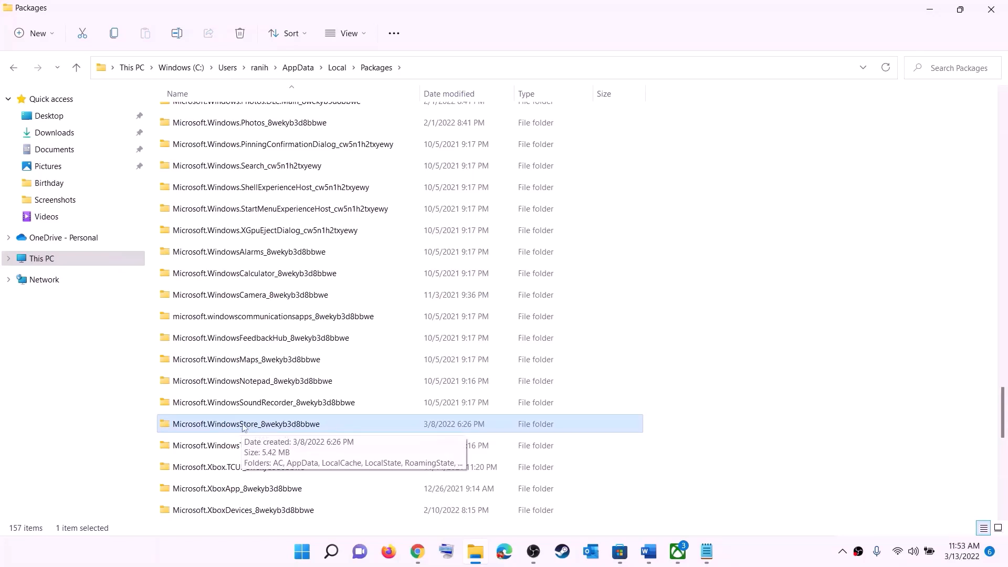
pyautogui.click(271, 429)
pyautogui.click(375, 429)
pyautogui.click(303, 426)
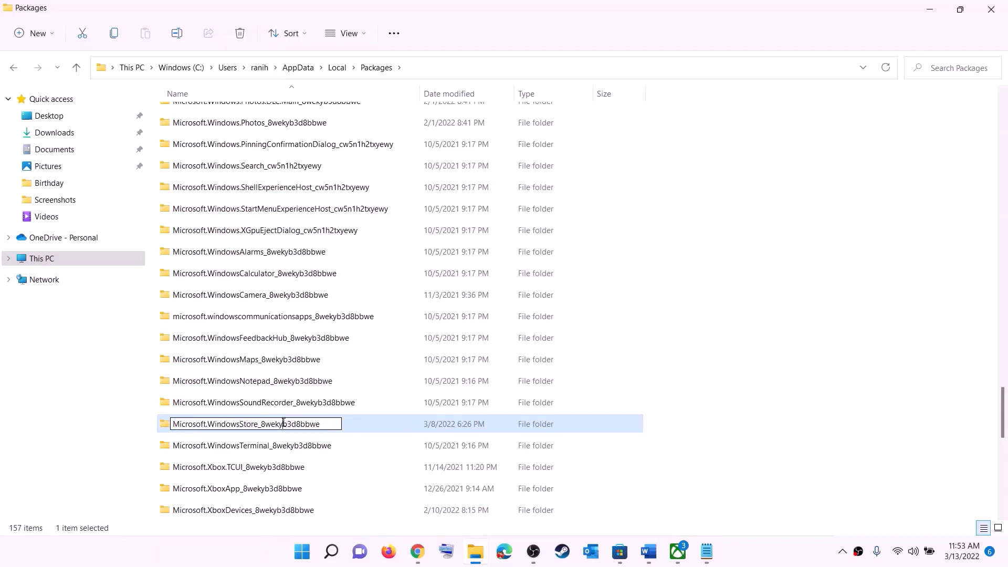
pyautogui.click(358, 430)
pyautogui.doubleClick(359, 430)
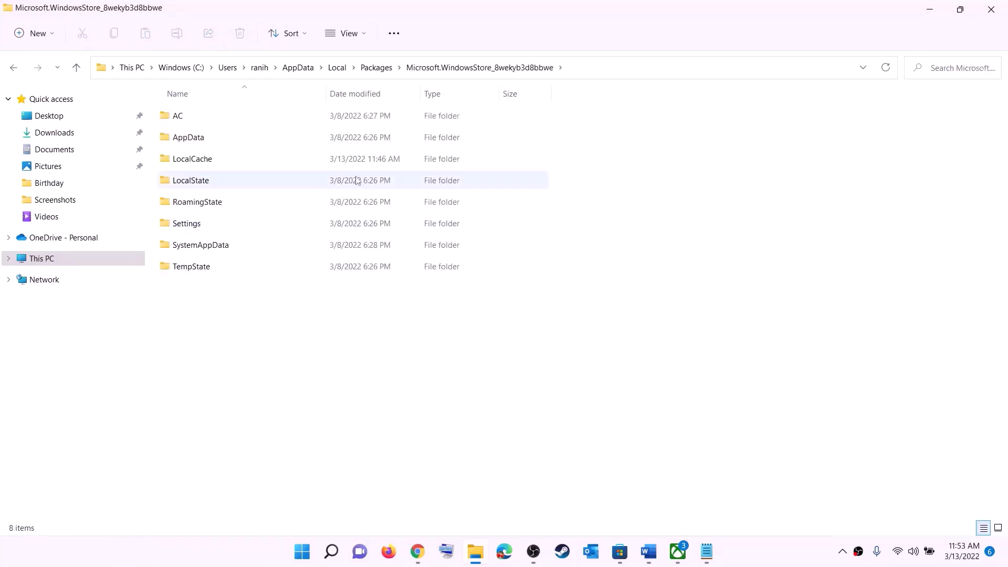
# Step: Delete the LocalCache folder from the Microsoft.WindowsStore_8wekyb3d8bbwe folder
pyautogui.click(205, 161)
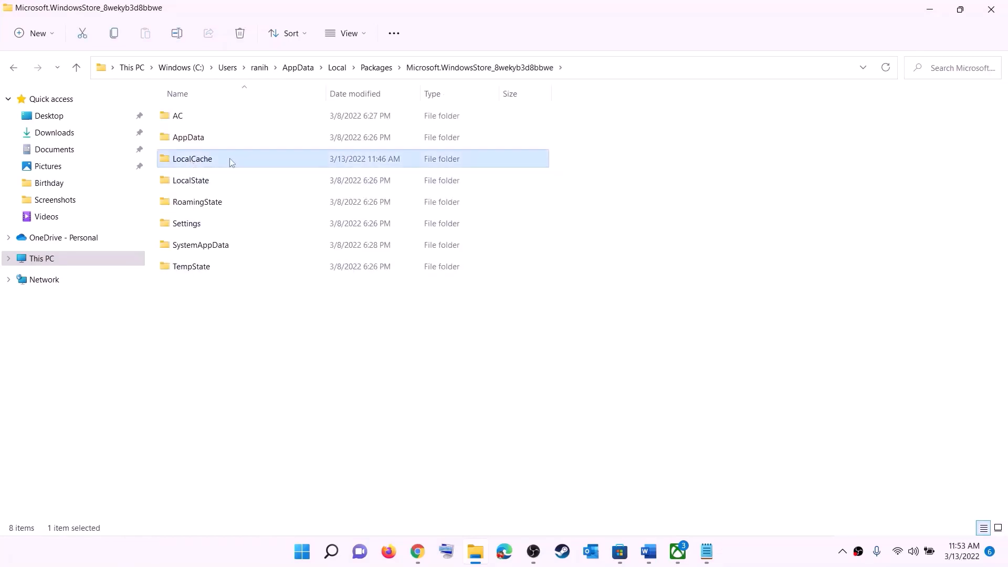
pyautogui.rightClick(215, 164)
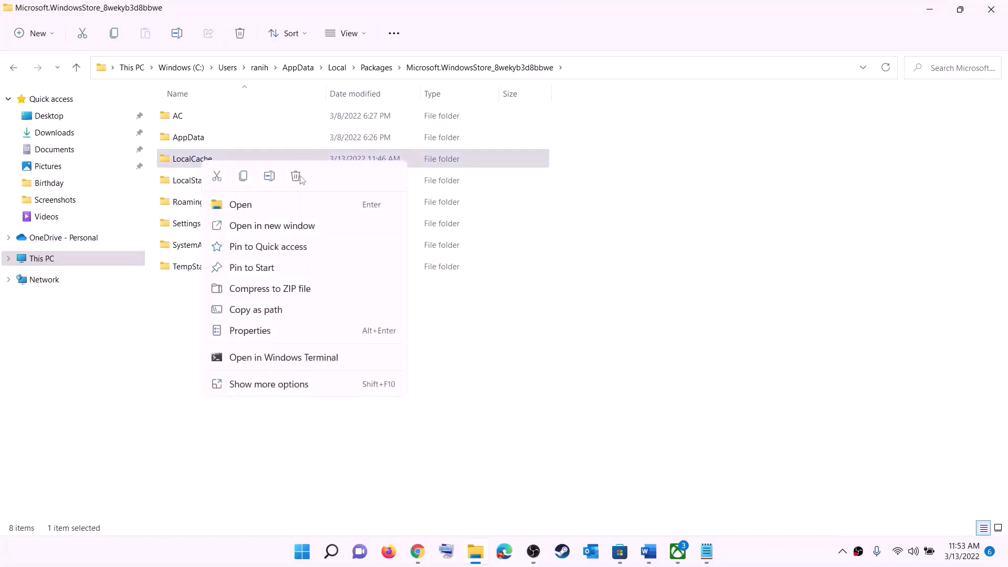
pyautogui.click(297, 177)
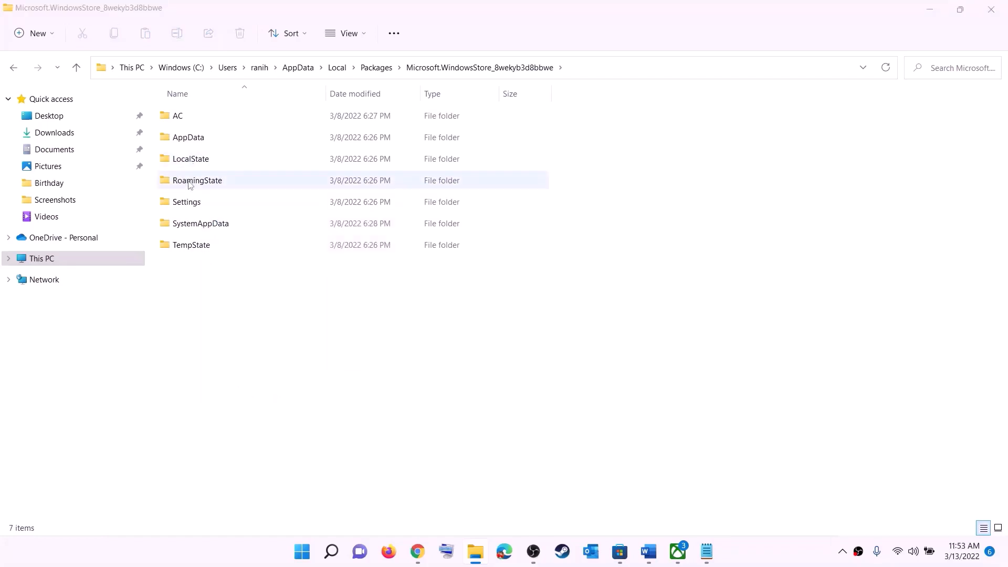
pyautogui.click(307, 551)
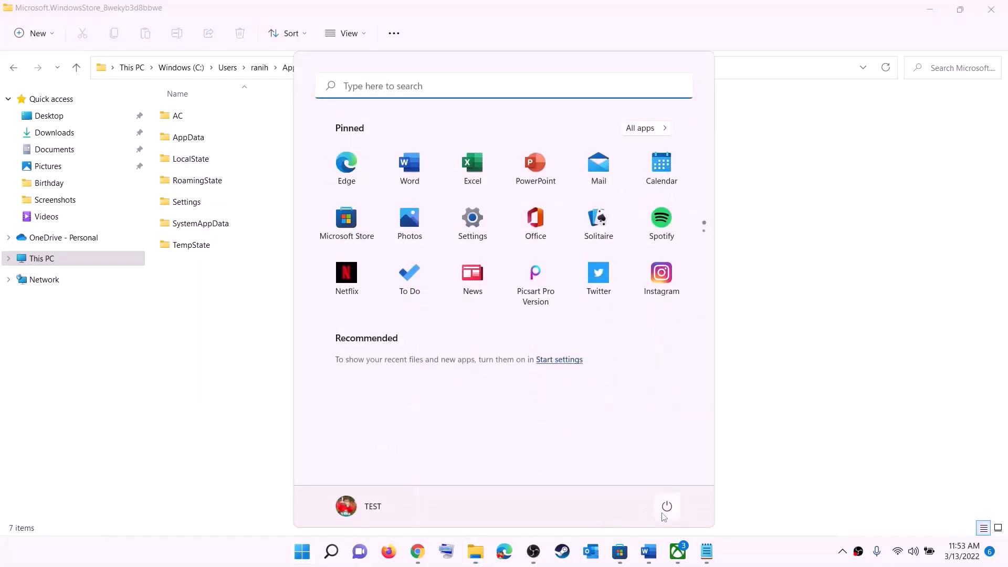
pyautogui.click(667, 506)
pyautogui.press('Escape')
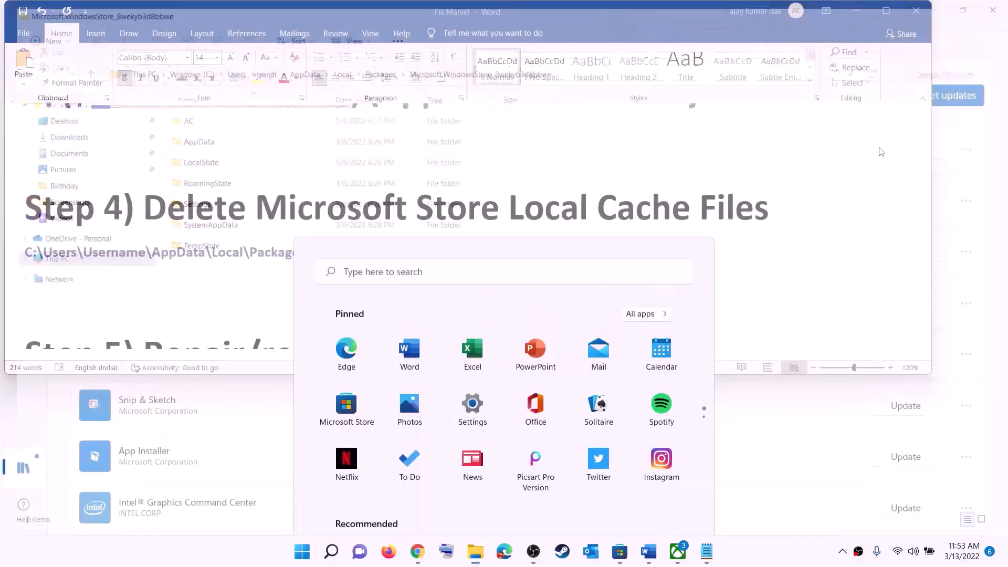
# Step: Return to the Word notes and highlight the Step 5 heading on repairing or resetting the Xbox app and Store
pyautogui.moveTo(676, 557)
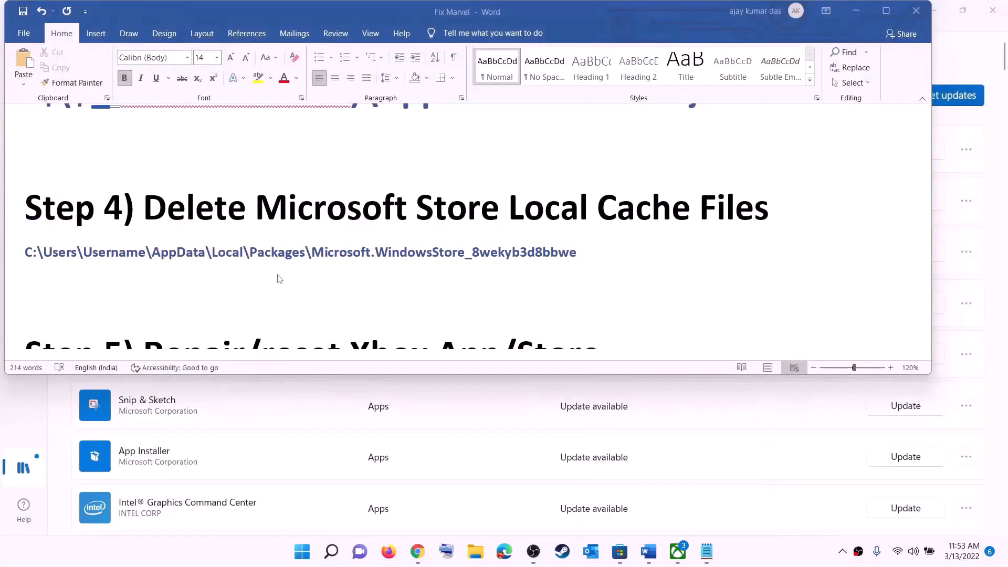
pyautogui.scroll(-3, 280, 278)
pyautogui.scroll(2, 267, 291)
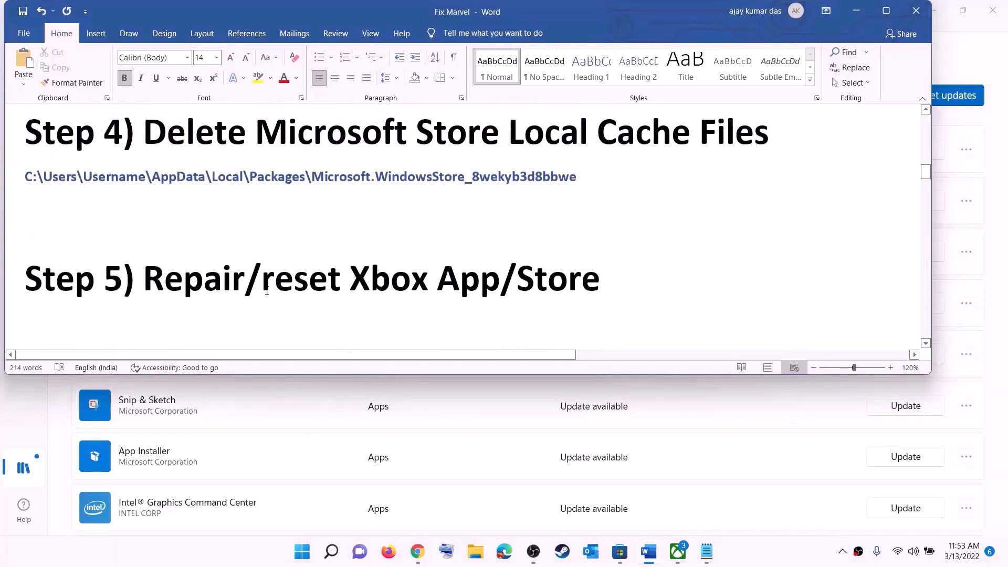
pyautogui.moveTo(245, 278); pyautogui.dragTo(612, 271)
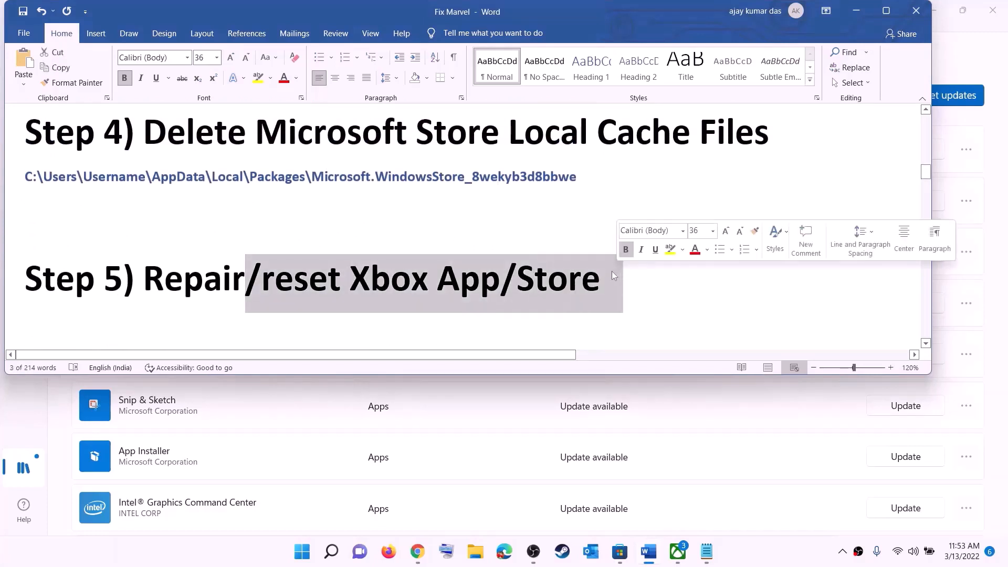
# Step: Search Windows for "xbox" and open the Xbox app's settings page
pyautogui.click(302, 552)
pyautogui.write('xbox')
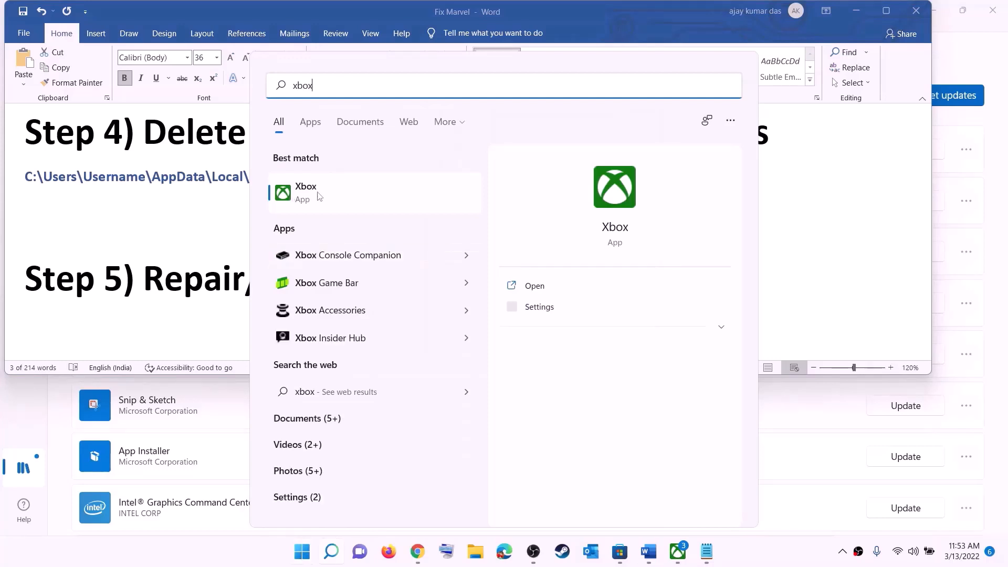
pyautogui.rightClick(315, 197)
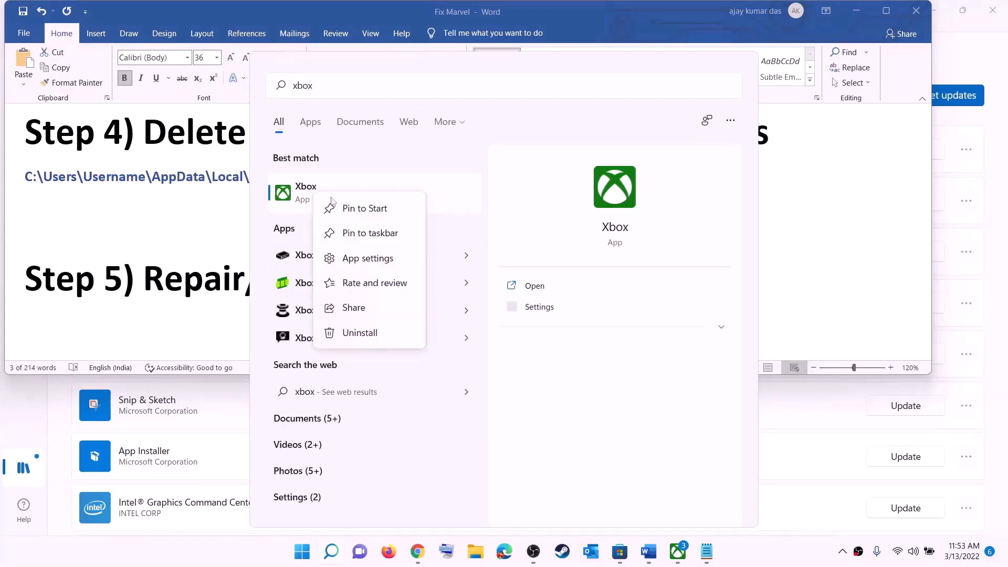
pyautogui.click(377, 265)
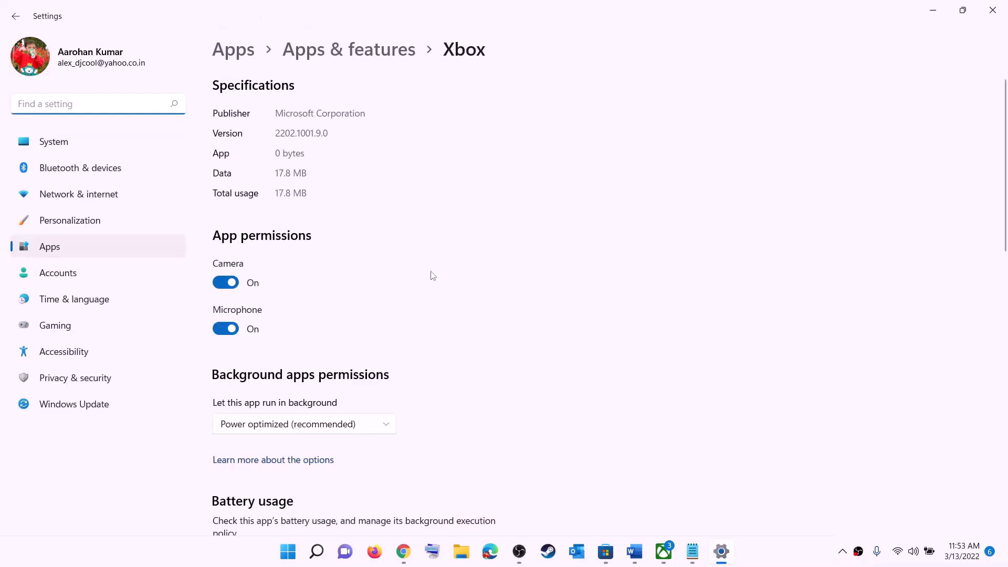
# Step: Repair the Xbox app, and reset it, accepting that its app data gets deleted
pyautogui.scroll(-10, 394, 332)
pyautogui.scroll(-2, 379, 350)
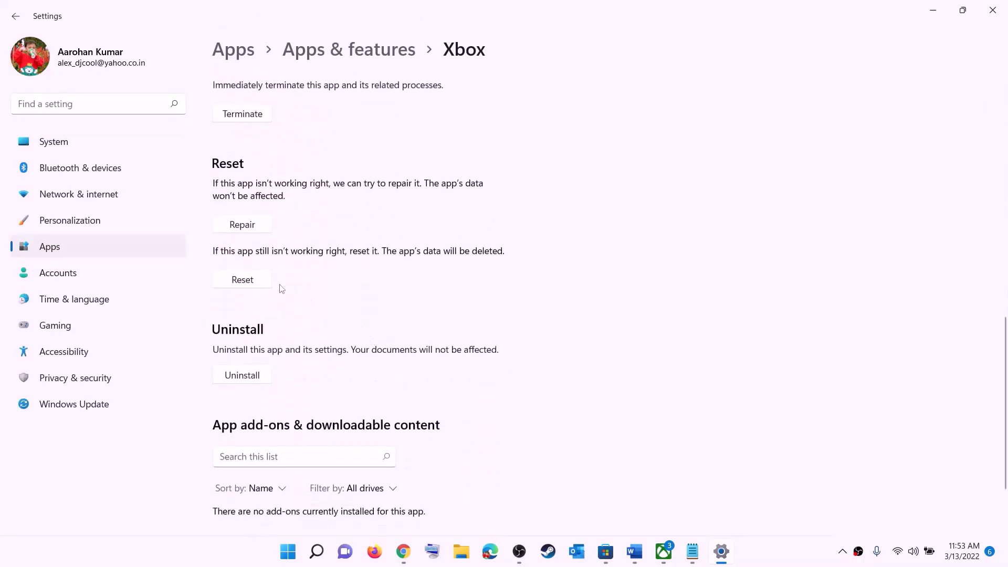
pyautogui.click(242, 224)
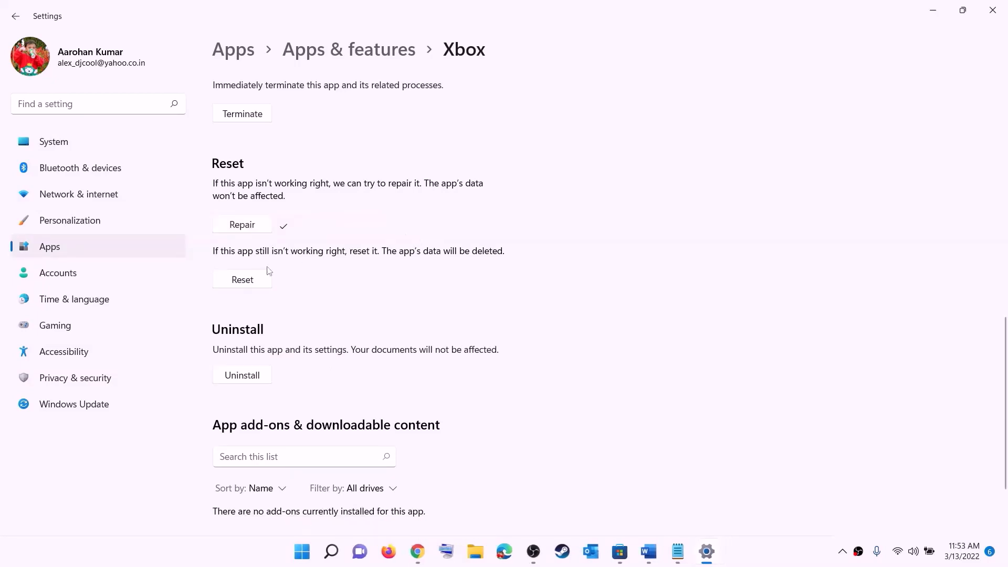
pyautogui.click(245, 286)
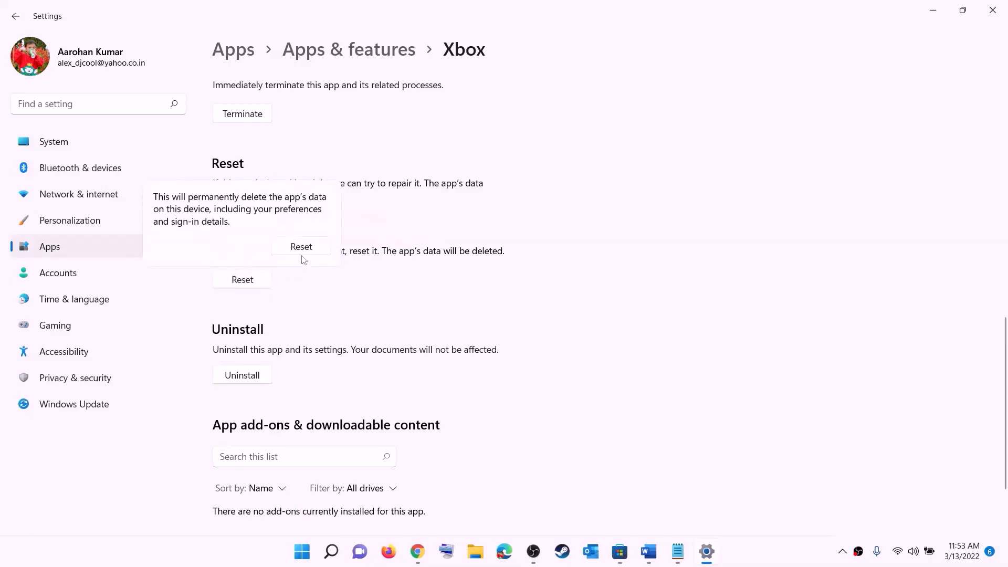
pyautogui.click(301, 247)
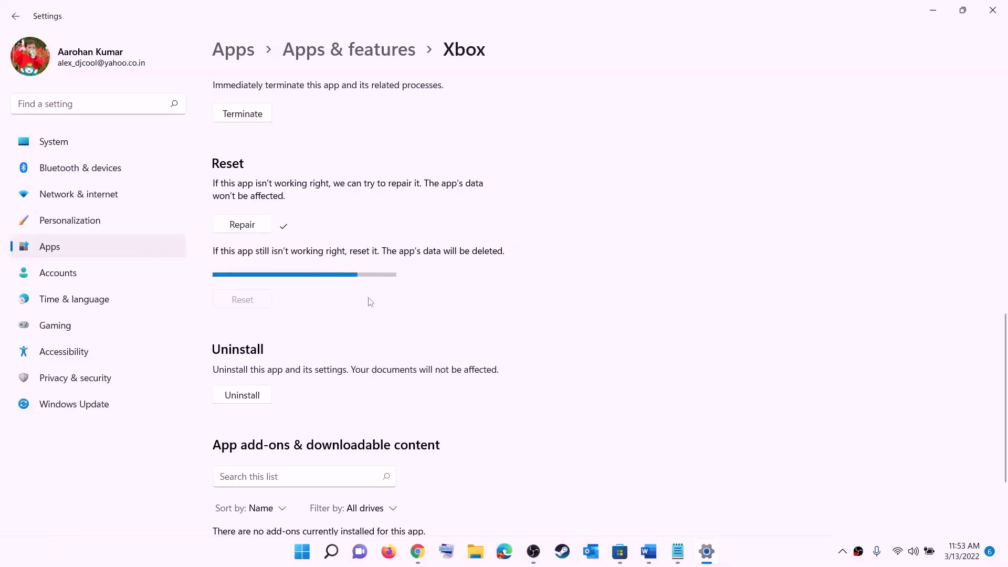
# Step: Search Windows for "store" and open the Microsoft Store app's settings page
pyautogui.click(301, 555)
pyautogui.write('store')
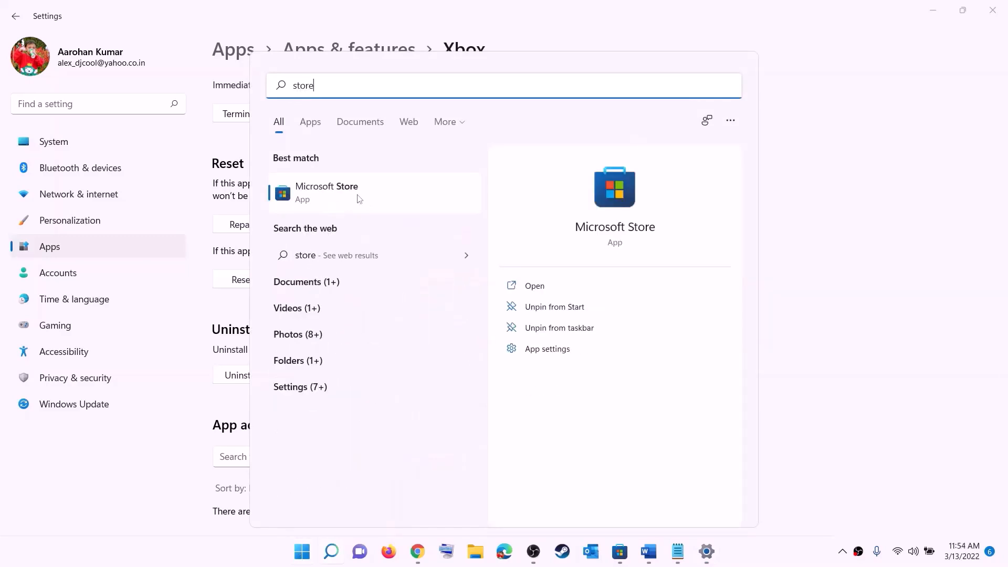
pyautogui.rightClick(326, 202)
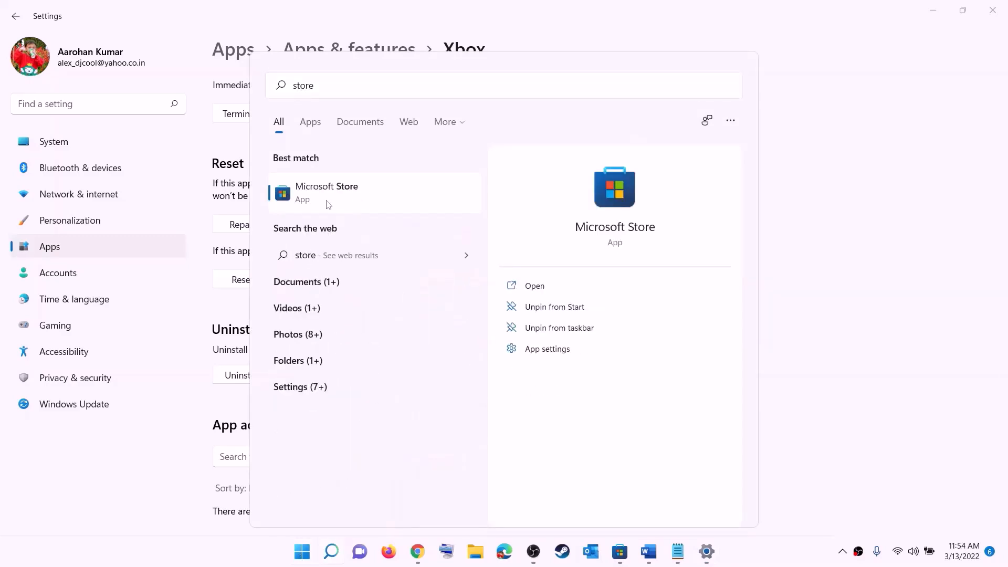
pyautogui.click(392, 268)
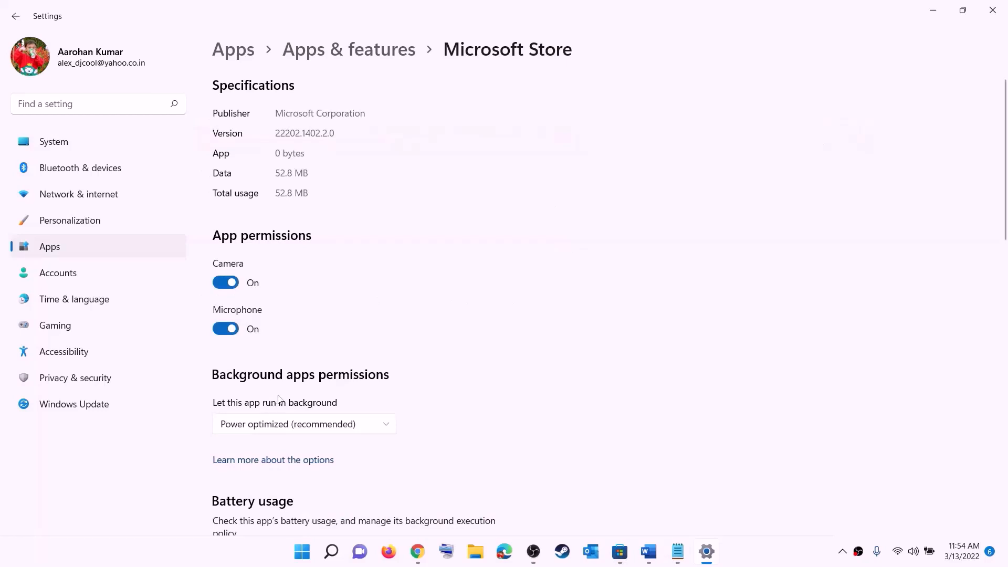
# Step: Repair the Microsoft Store app and reset it, accepting the deletion of its data
pyautogui.scroll(-10, 315, 383)
pyautogui.click(242, 378)
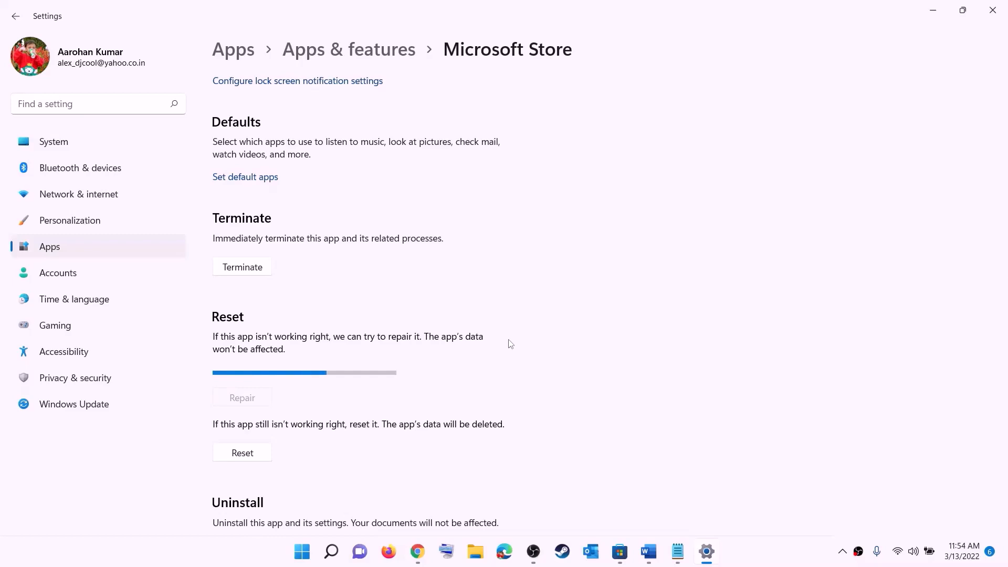
pyautogui.click(252, 455)
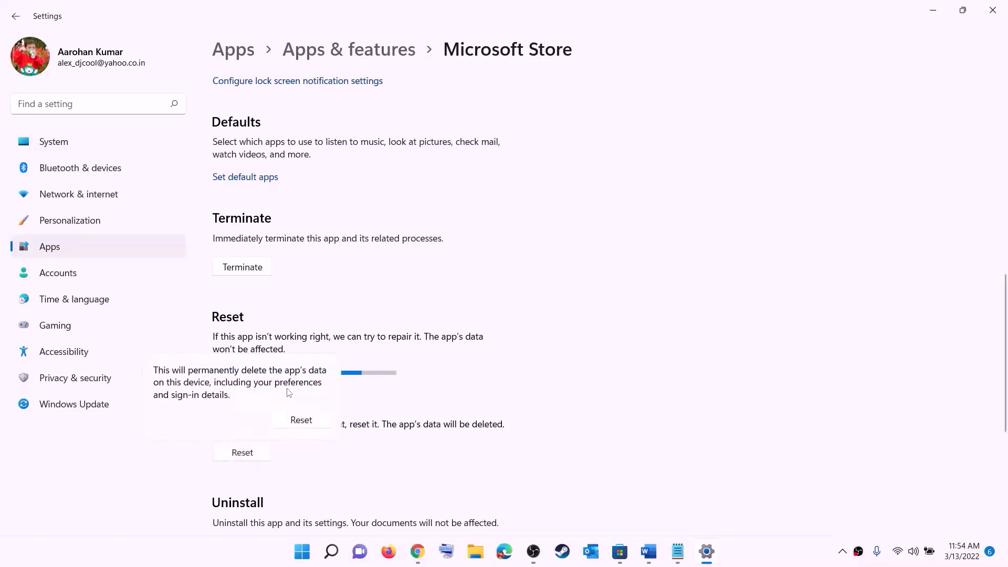
pyautogui.click(302, 420)
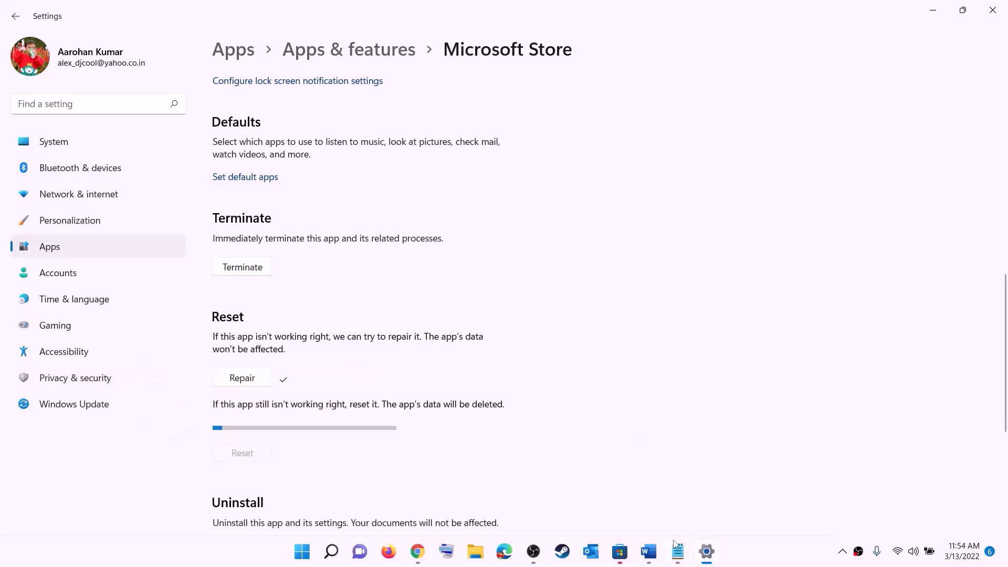
# Step: Switch to the Word notes and highlight the Step 6 heading on updating the Xbox app and Store from the store library
pyautogui.click(649, 551)
pyautogui.scroll(-2, 173, 276)
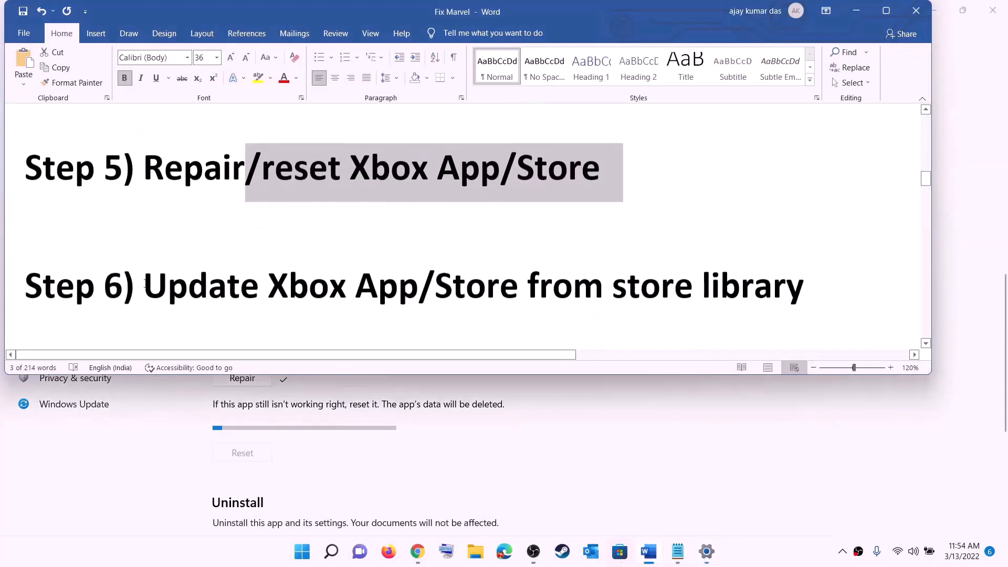
pyautogui.moveTo(173, 276); pyautogui.dragTo(802, 273)
pyautogui.click(675, 268)
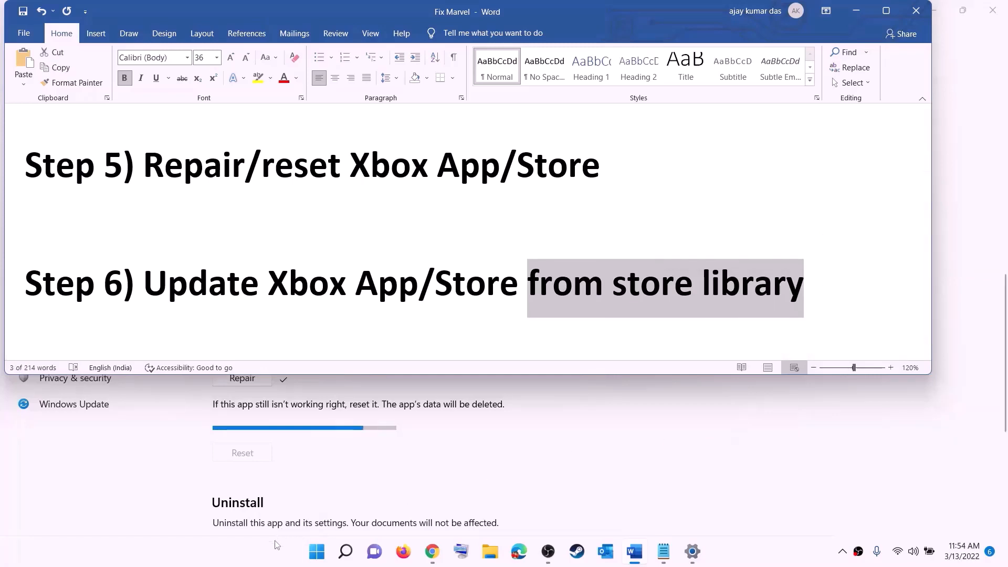
# Step: Search for "store", launch Microsoft Store, and check for app updates in its Library
pyautogui.click(315, 551)
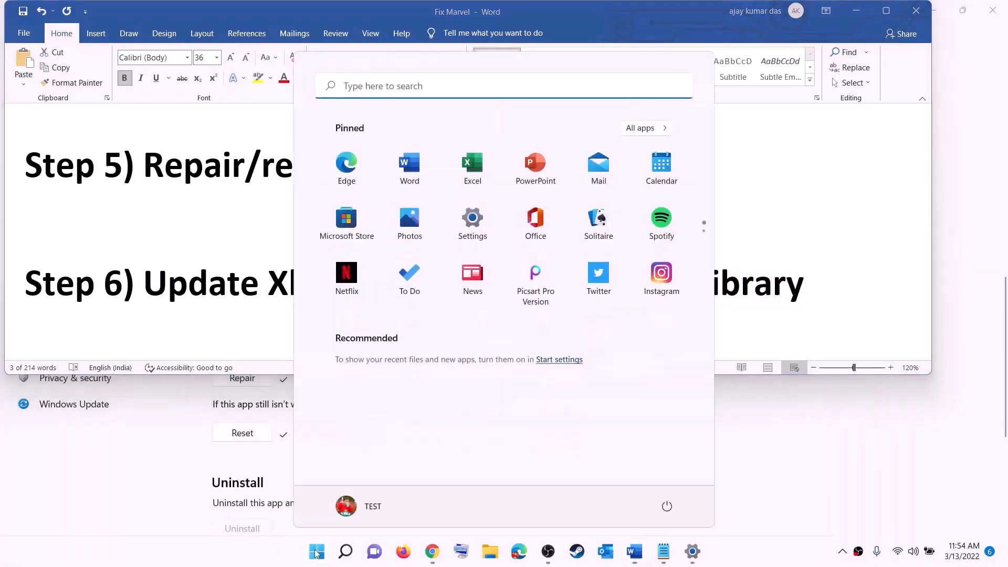
pyautogui.write('store')
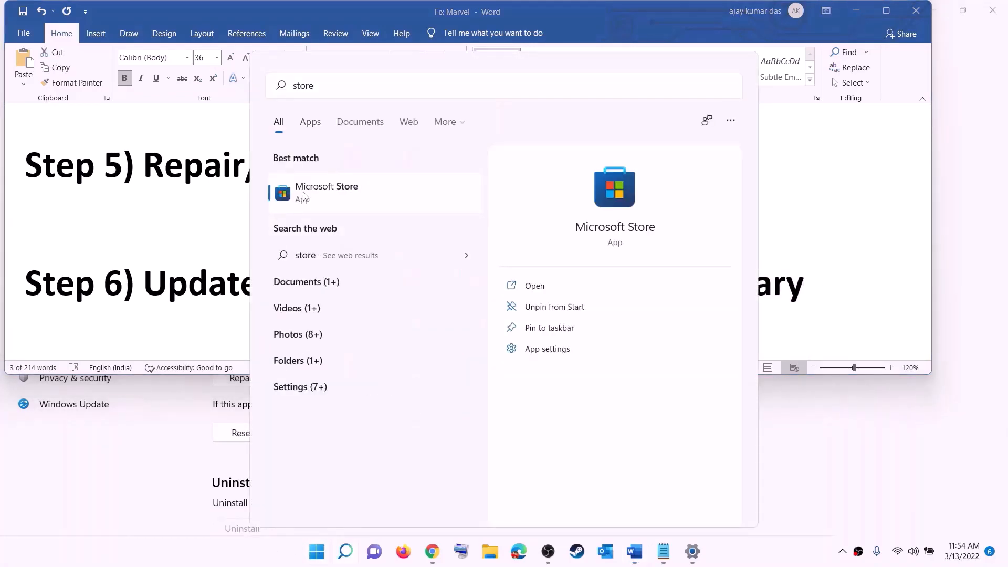
pyautogui.click(304, 196)
pyautogui.click(685, 9)
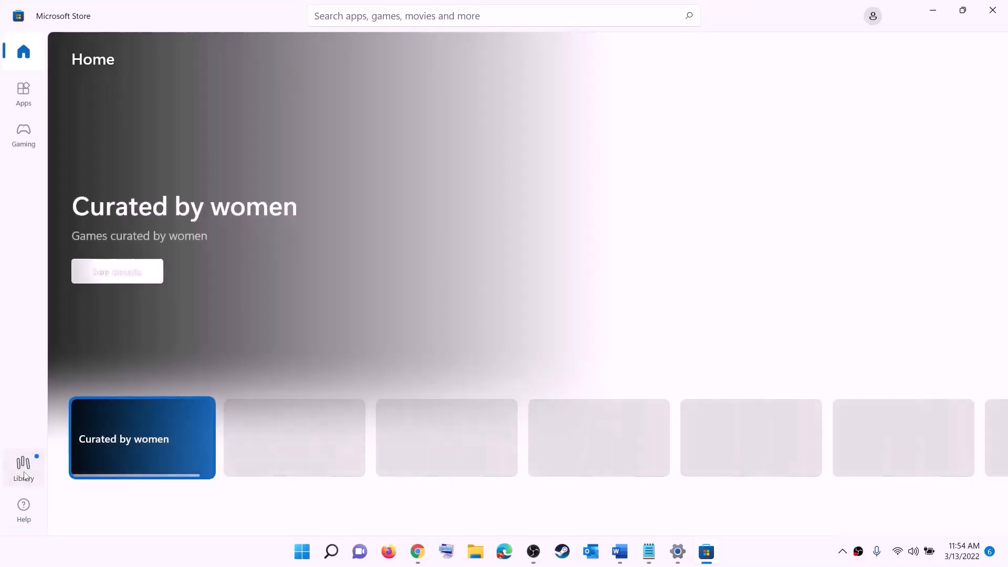
pyautogui.click(24, 473)
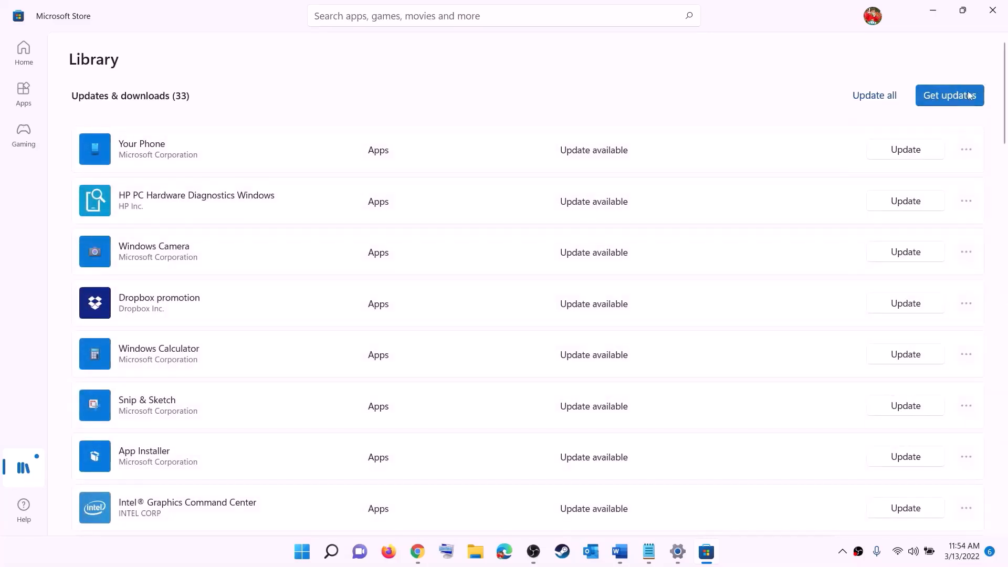
pyautogui.click(934, 96)
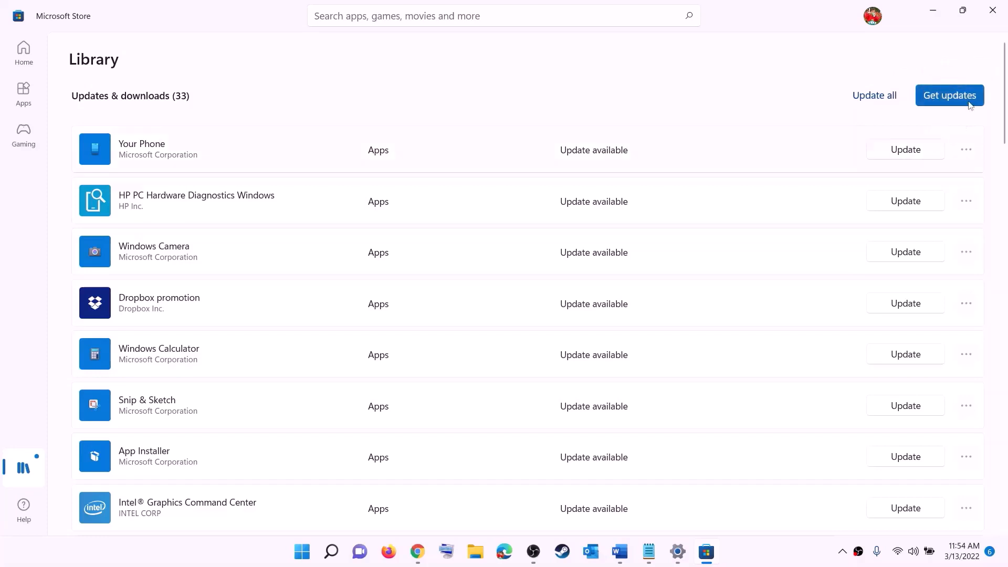
# Step: Minimize Microsoft Store and highlight the Step 7 heading on installing Xbox identity provider and Gaming services in the Word notes
pyautogui.click(933, 10)
pyautogui.scroll(-2, 200, 303)
pyautogui.scroll(-1, 200, 303)
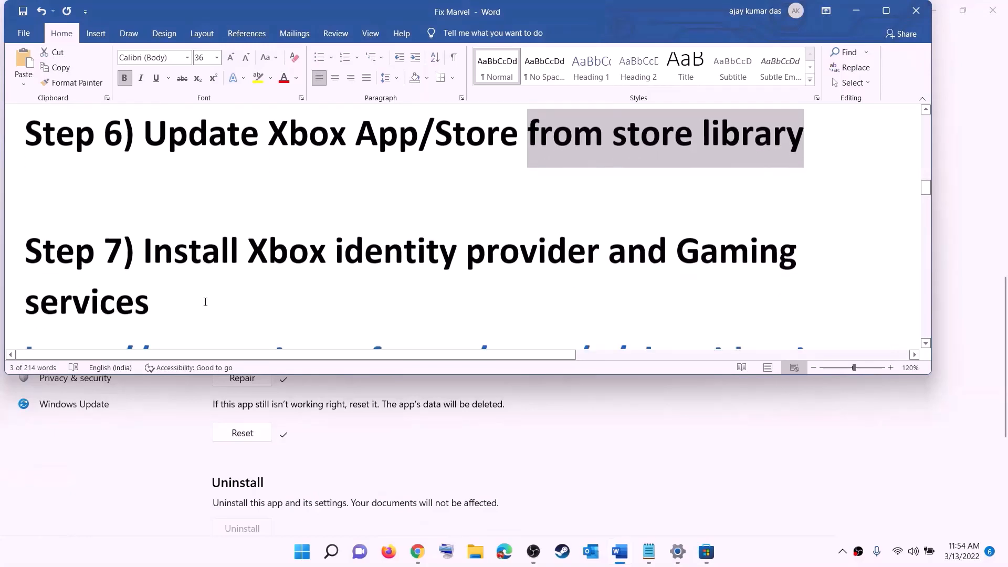
pyautogui.moveTo(248, 251); pyautogui.dragTo(669, 251)
# Step: Copy the Xbox Identity Provider link under Step 7 and open its web page in the browser
pyautogui.scroll(-3, 328, 281)
pyautogui.scroll(-1, 328, 281)
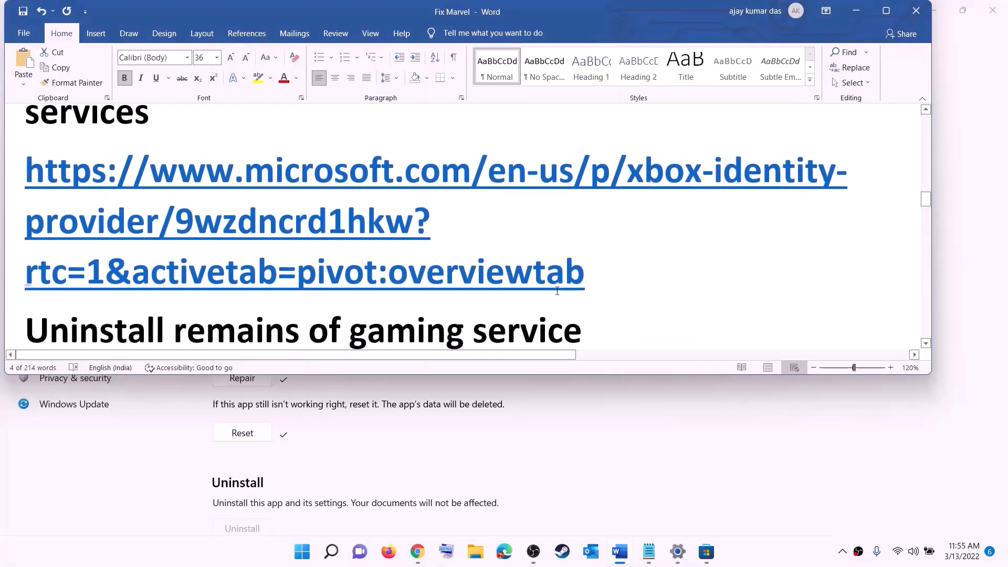
pyautogui.tripleClick(550, 265)
pyautogui.rightClick(171, 210)
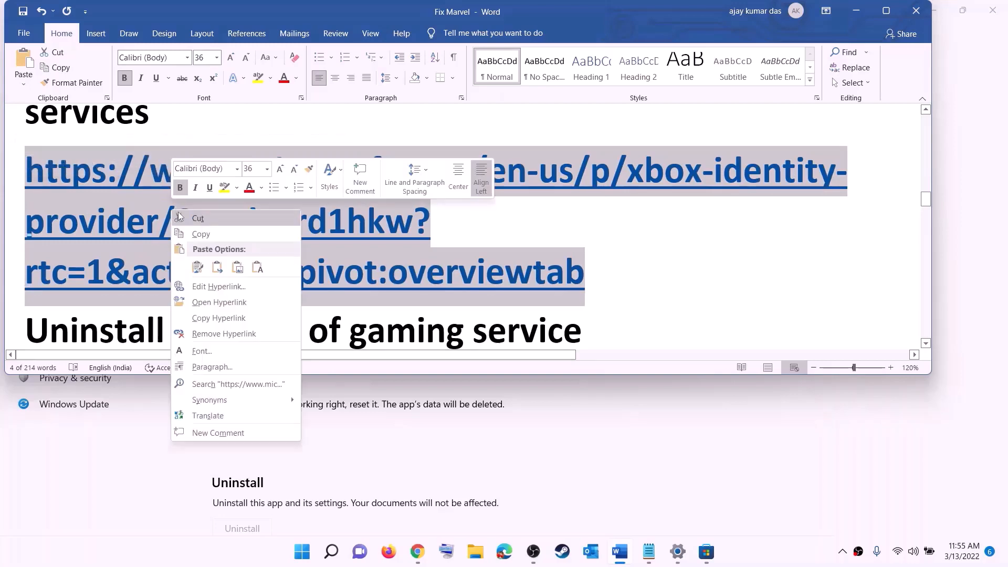
pyautogui.click(208, 233)
pyautogui.keyDown('ctrl'); pyautogui.click(187, 272); pyautogui.keyUp('ctrl')
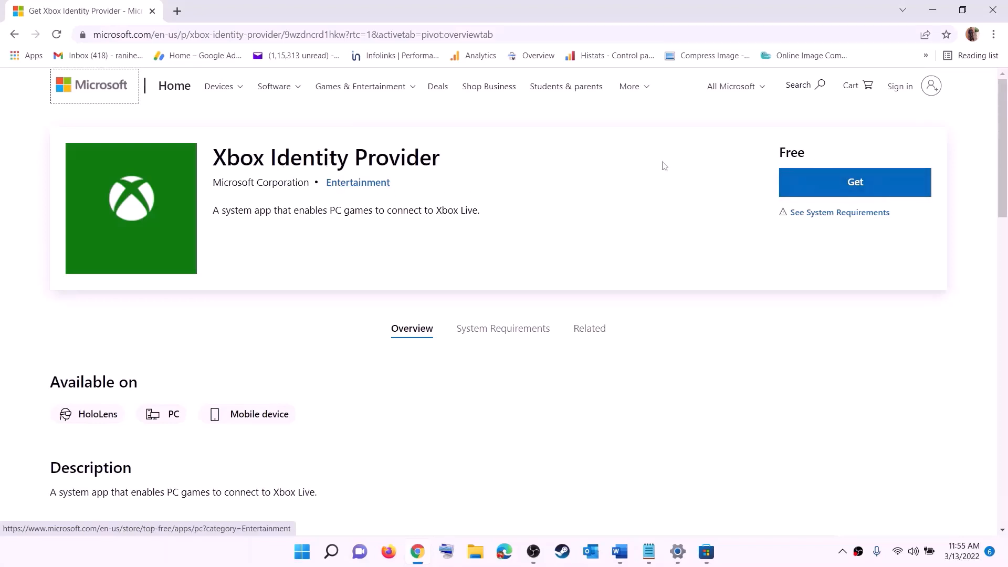
# Step: Get Xbox Identity Provider from the web page, allowing Microsoft Store to open, and check the app name on its Store page
pyautogui.click(848, 187)
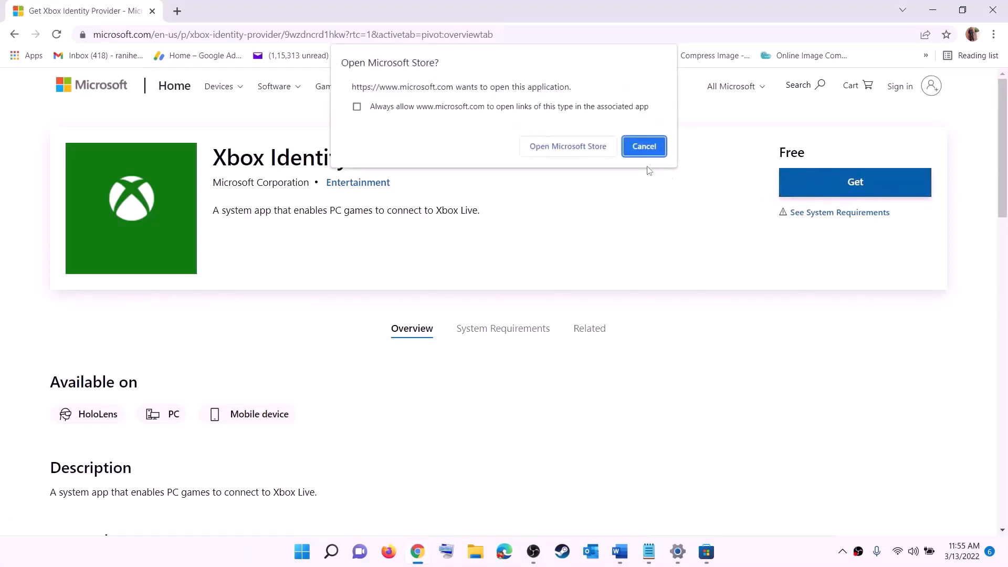
pyautogui.click(562, 150)
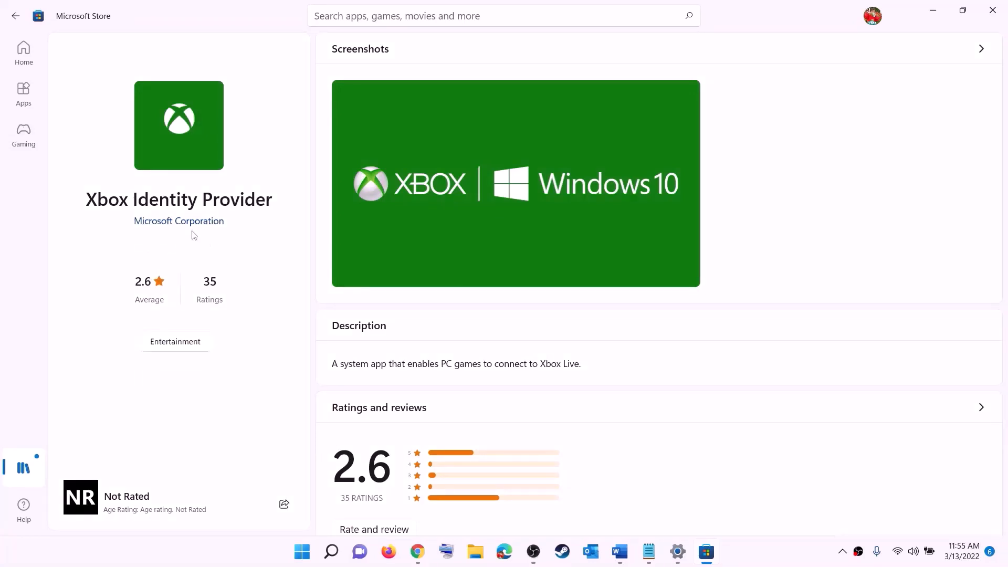
pyautogui.moveTo(99, 205); pyautogui.dragTo(272, 194)
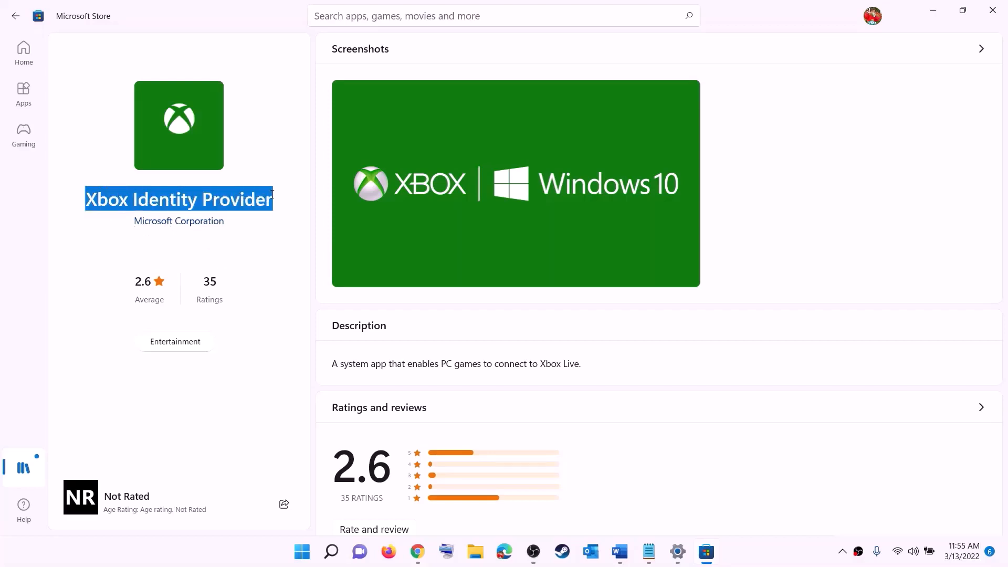
pyautogui.click(178, 255)
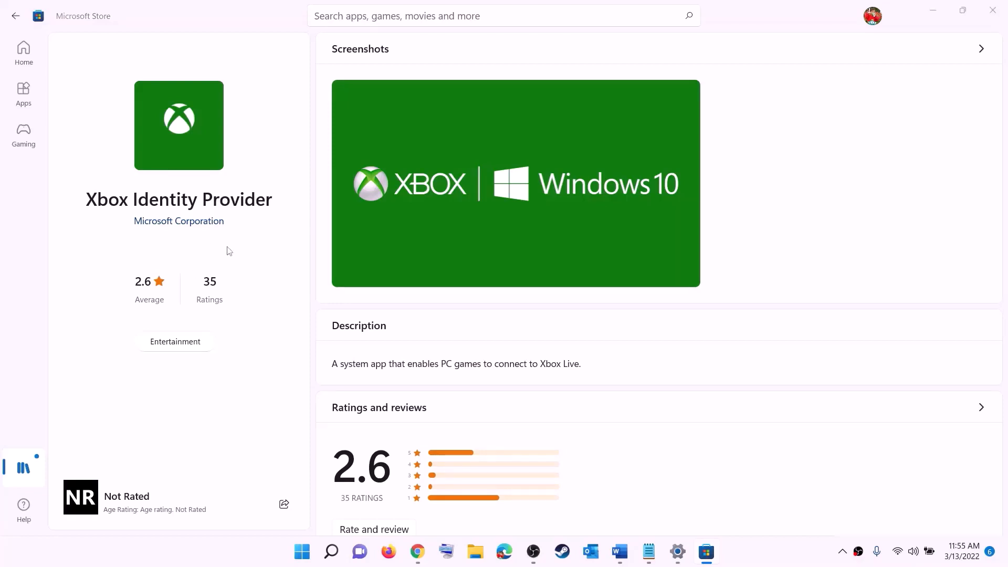
# Step: Switch to the Word notes and copy the "get-appxpackage Microsoft.GamingServices | remove-AppxPackage -allusers" command under Uninstall remains of gaming service
pyautogui.hotkey('alt', 'Tab')
pyautogui.click(616, 556)
pyautogui.scroll(-3, 291, 252)
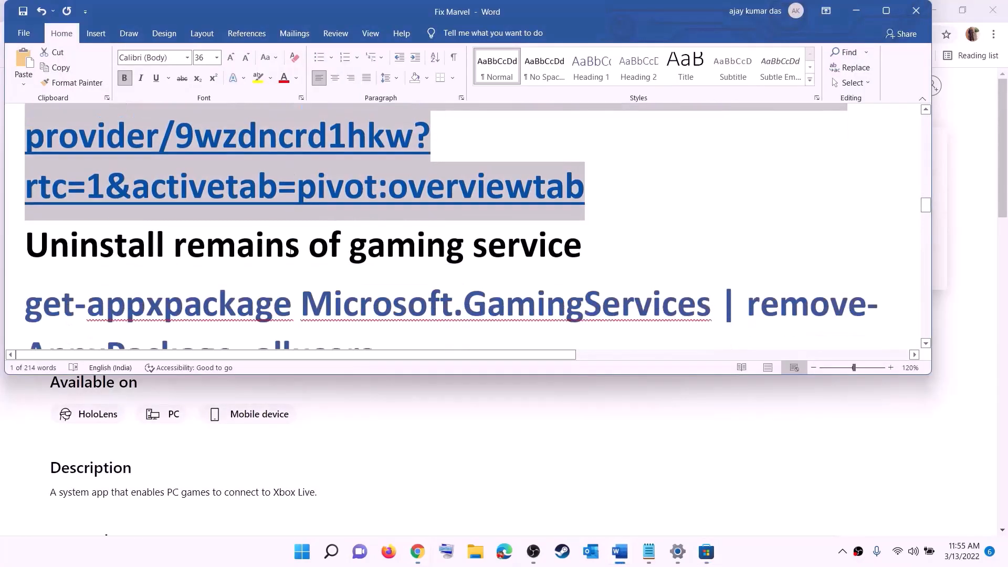
pyautogui.moveTo(388, 260); pyautogui.dragTo(24, 200)
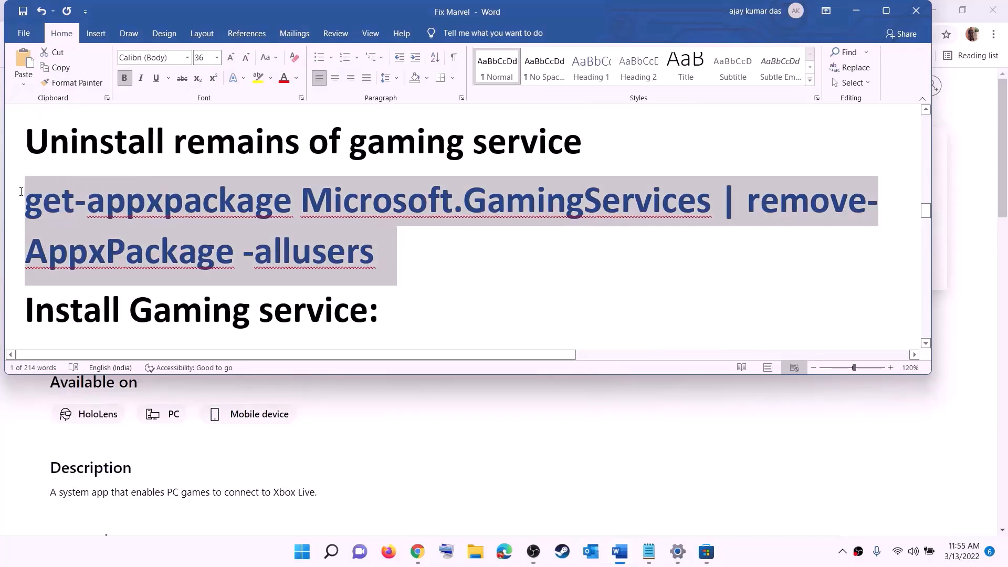
pyautogui.rightClick(110, 220)
pyautogui.click(140, 246)
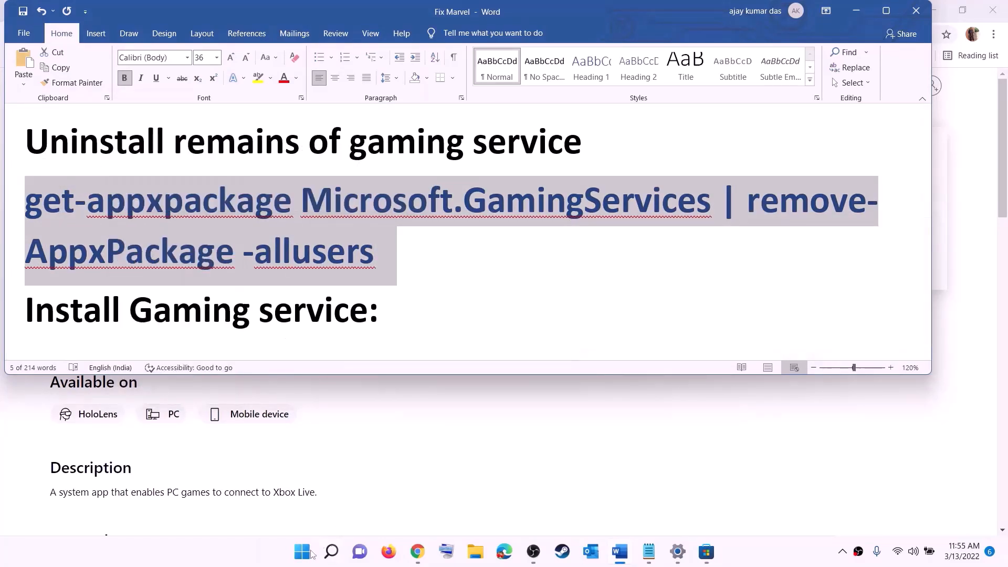
# Step: Search for "powershell", launch Windows PowerShell as administrator, and run the copied Gaming Services removal command
pyautogui.click(304, 556)
pyautogui.write('powe')
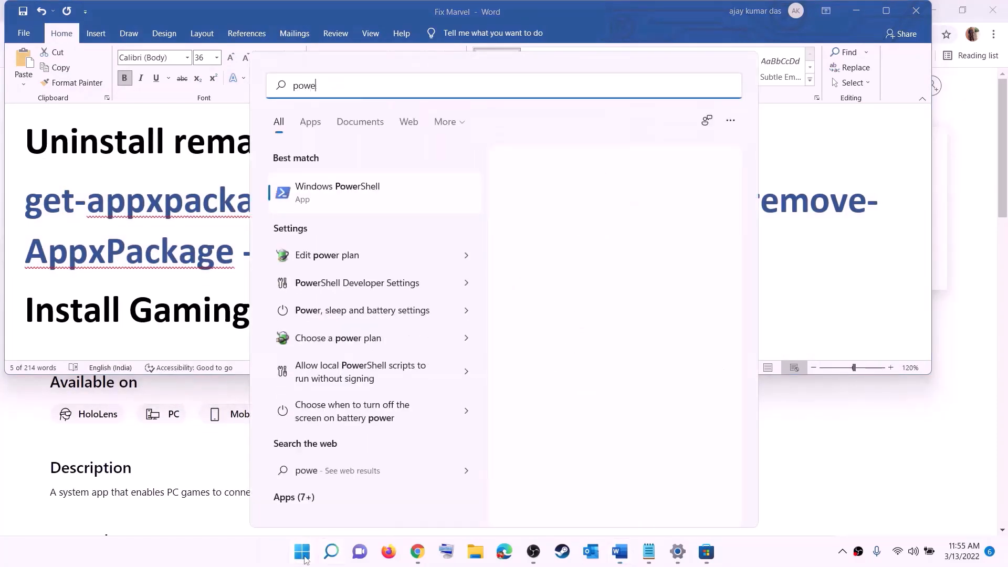
pyautogui.write('rshell')
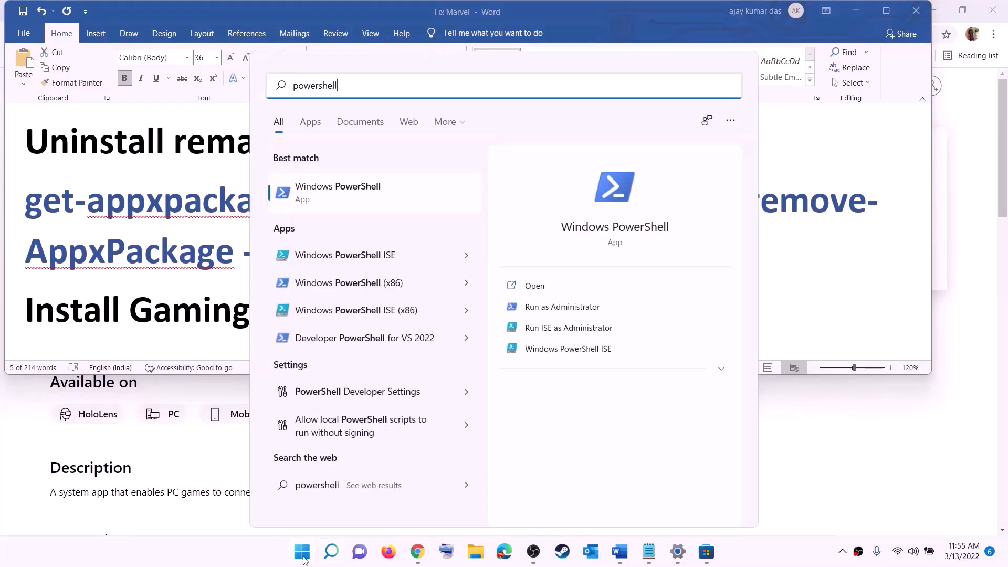
pyautogui.rightClick(346, 204)
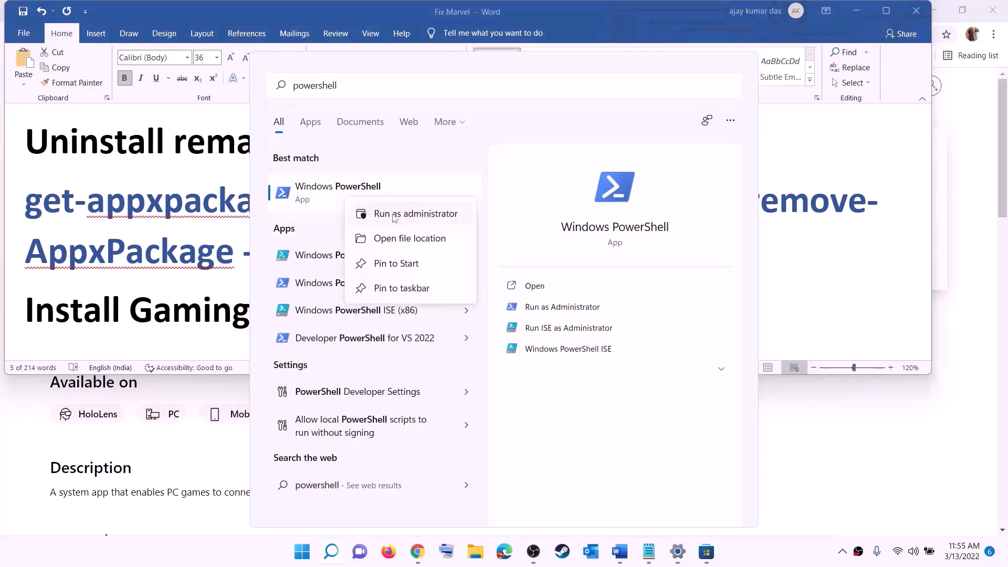
pyautogui.click(421, 218)
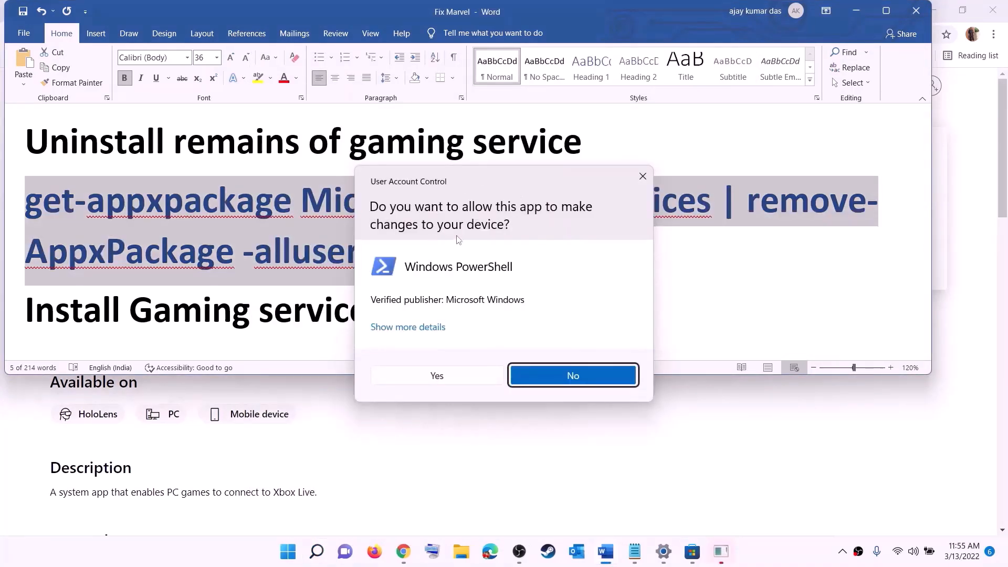
pyautogui.click(437, 376)
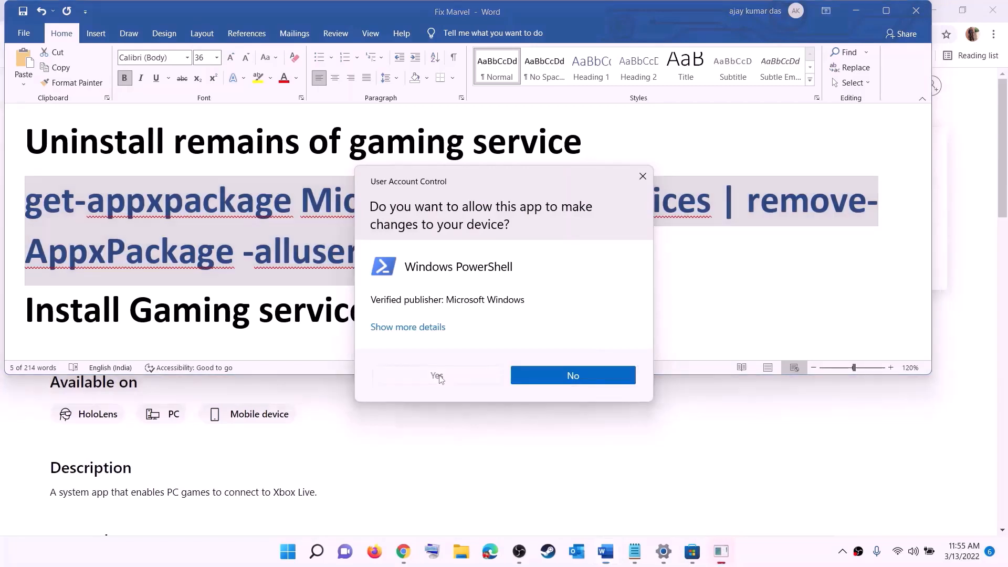
pyautogui.moveTo(364, 49); pyautogui.dragTo(469, 114)
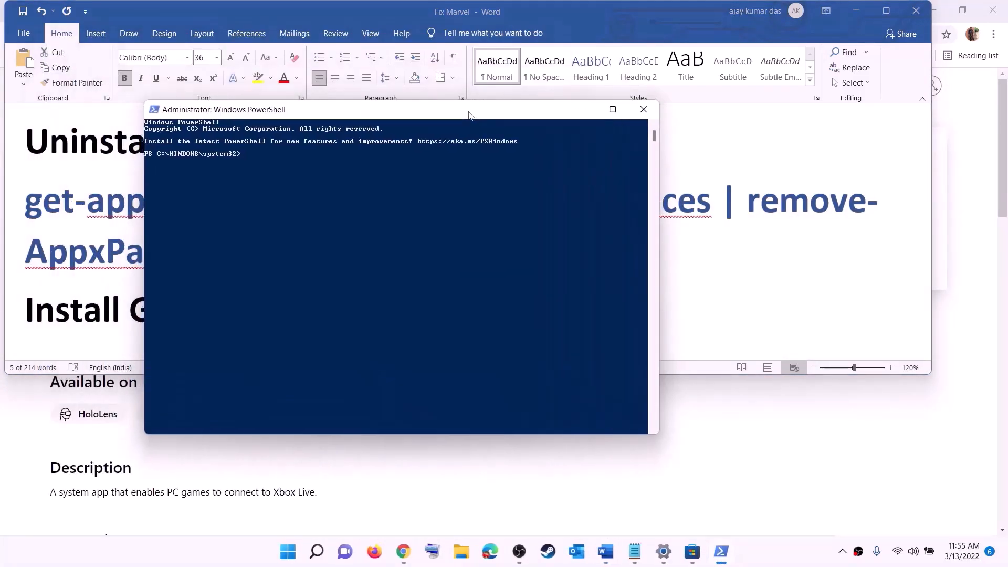
pyautogui.hotkey('ctrl', 'v')
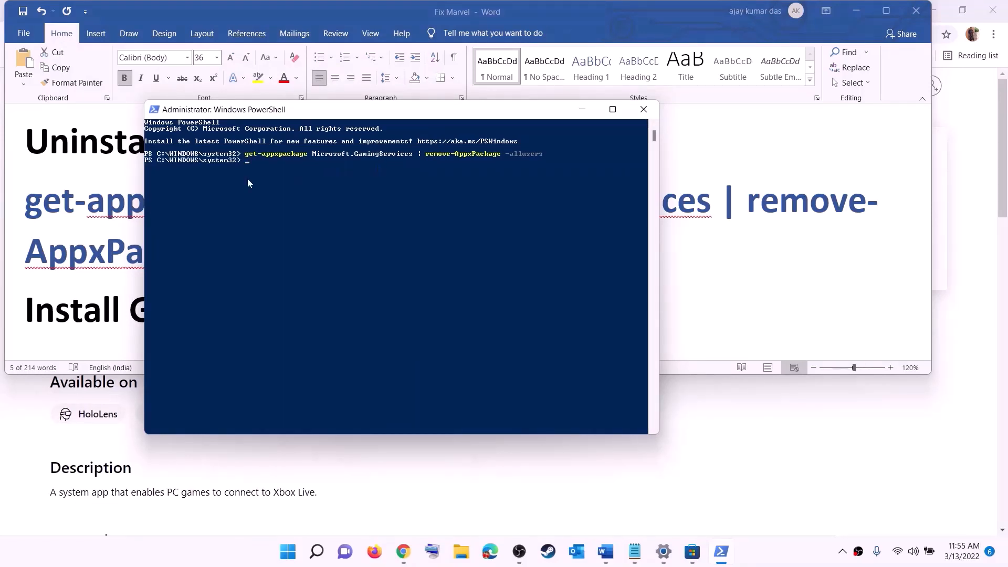
# Step: Copy "start ms-windows-store://pdp/?productid=9MWPM2CQNLHN" from the Install Gaming service section of the Word notes and run it in PowerShell
pyautogui.scroll(-3, 247, 257)
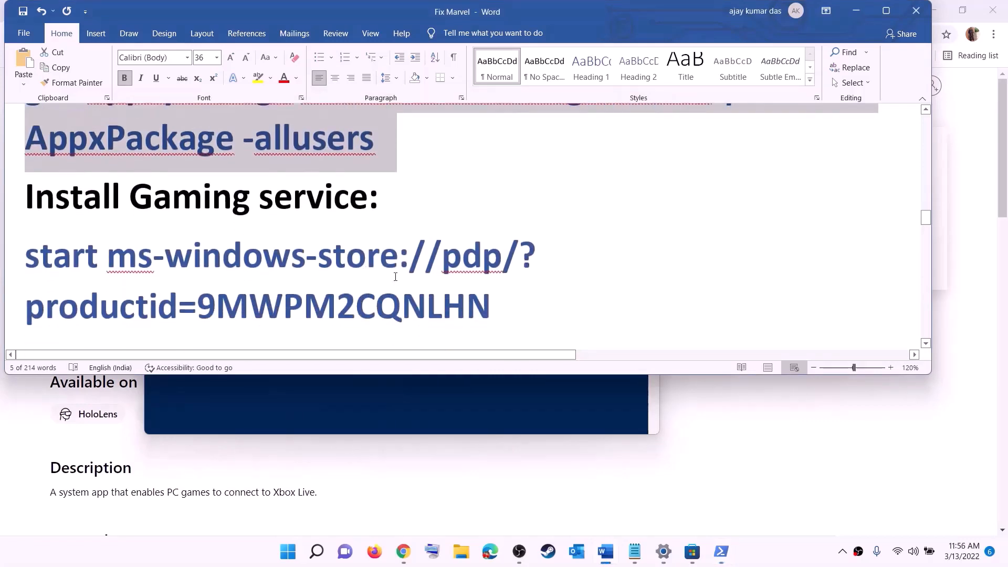
pyautogui.moveTo(525, 275); pyautogui.dragTo(27, 210)
pyautogui.rightClick(111, 238)
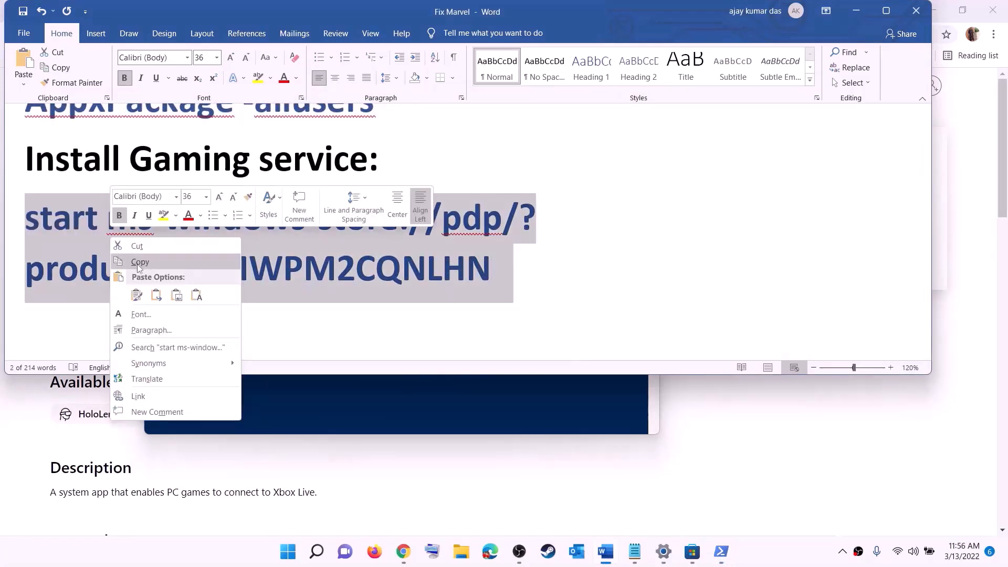
pyautogui.click(138, 262)
pyautogui.hotkey('alt', 'Tab')
pyautogui.rightClick(301, 229)
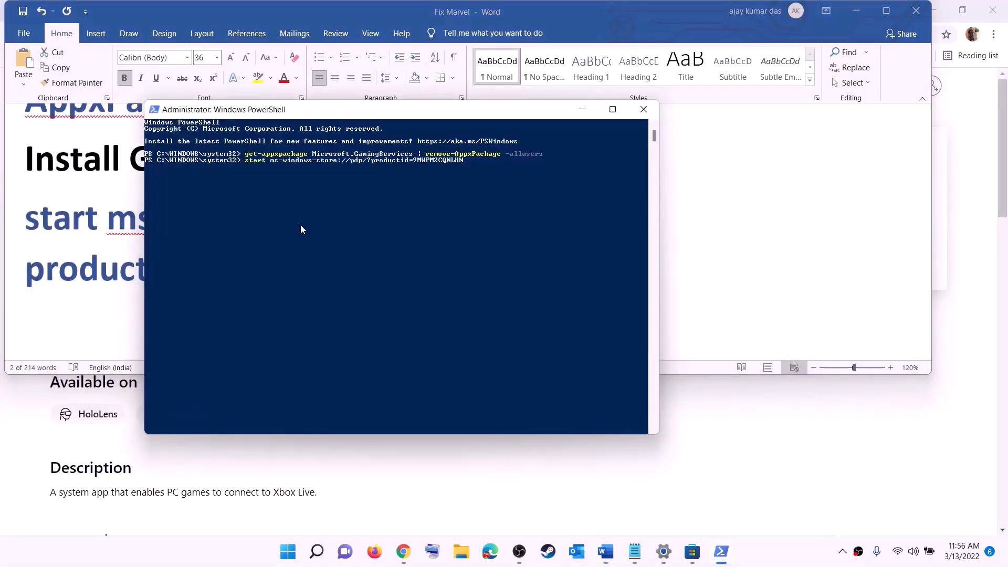
pyautogui.press('Return')
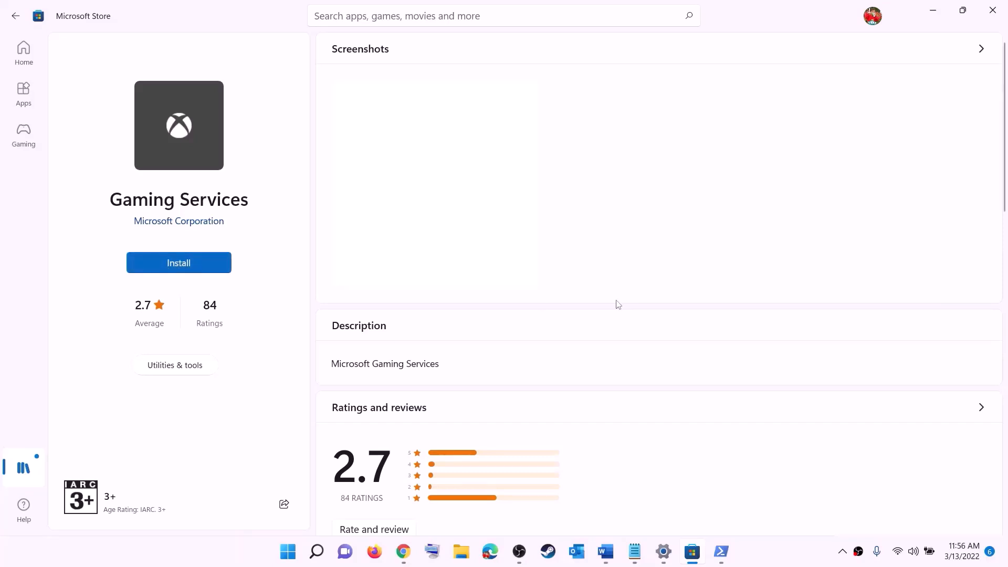
# Step: Install Gaming Services from its Store page and return to the list of required services in the Word notes
pyautogui.click(449, 379)
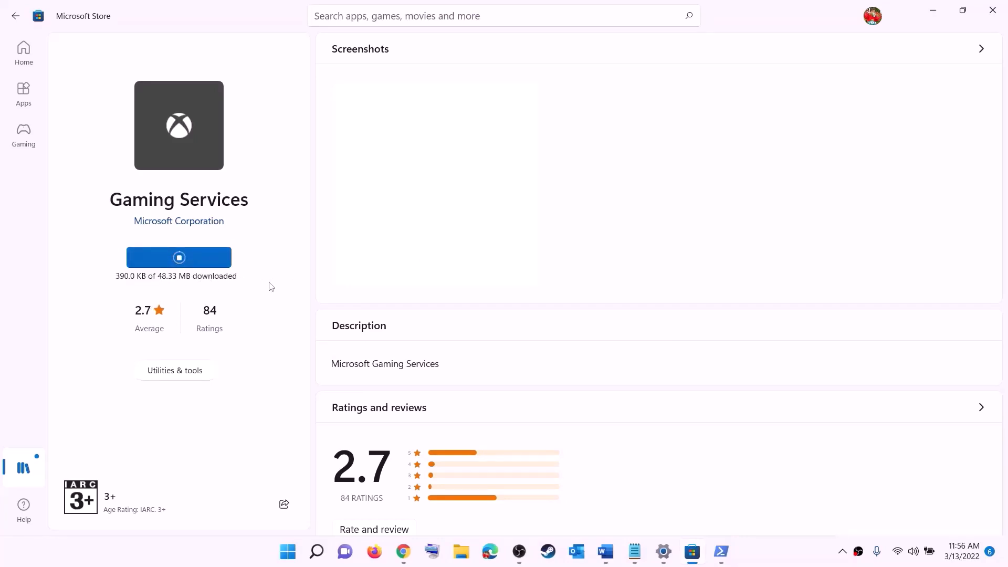
pyautogui.click(605, 551)
pyautogui.scroll(-5, 368, 260)
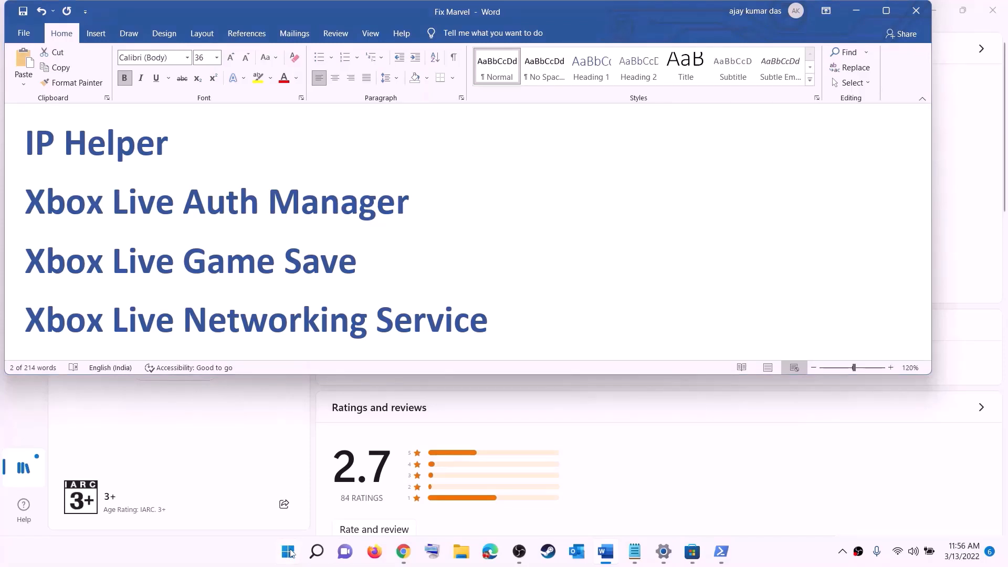
# Step: Search Windows for "services" and launch the Services app
pyautogui.click(290, 553)
pyautogui.write('serv')
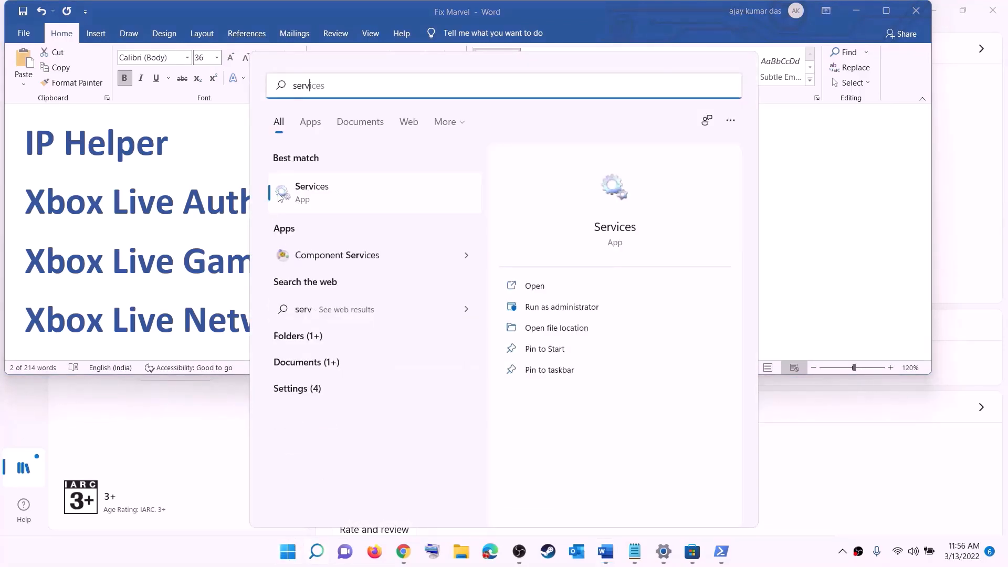
pyautogui.write('ic')
pyautogui.press('Return')
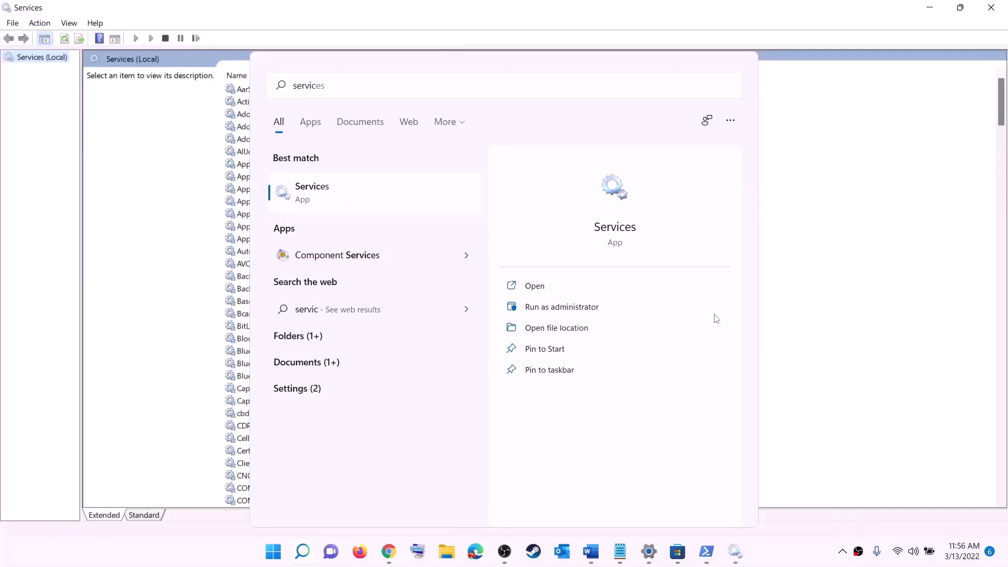
# Step: Find the IP Helper service, set its startup type to Automatic, and confirm its properties
pyautogui.click(290, 313)
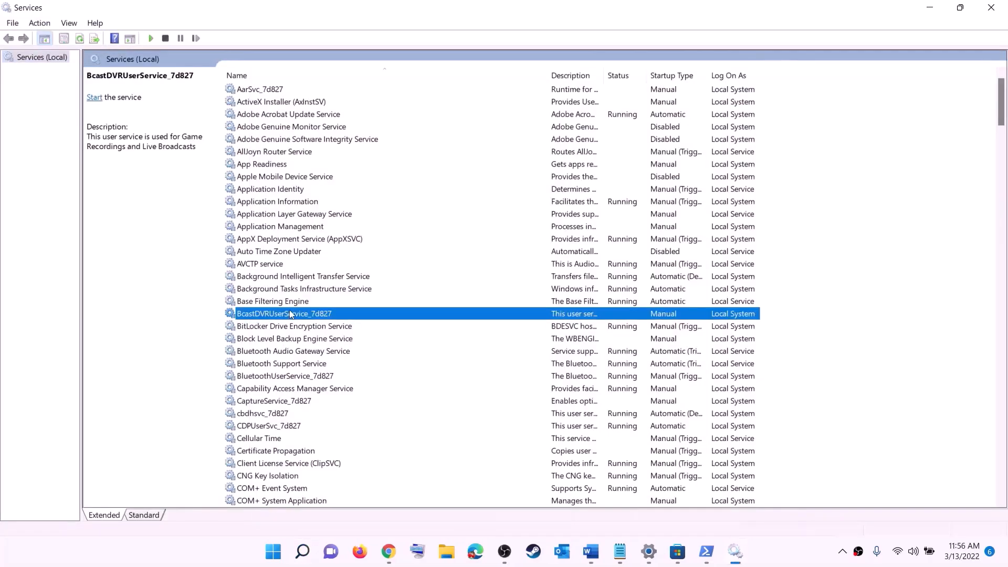
pyautogui.press('i')
pyautogui.press('p')
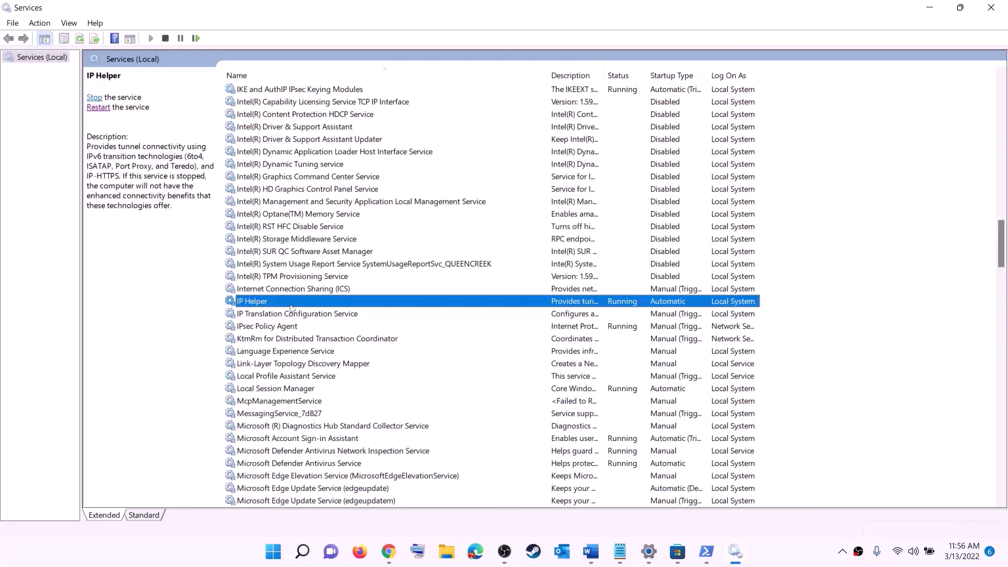
pyautogui.doubleClick(303, 305)
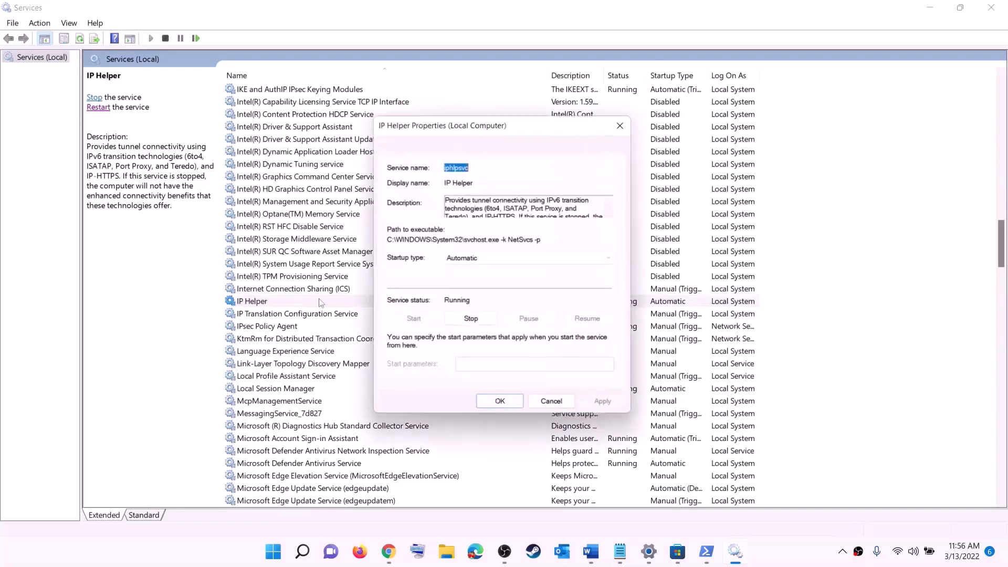
pyautogui.click(456, 261)
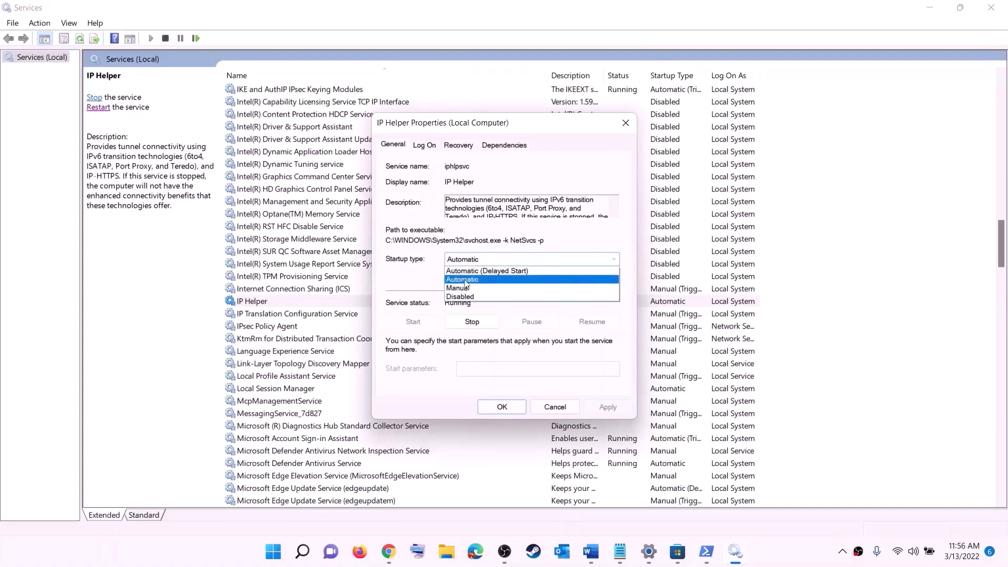
pyautogui.click(465, 280)
pyautogui.click(602, 410)
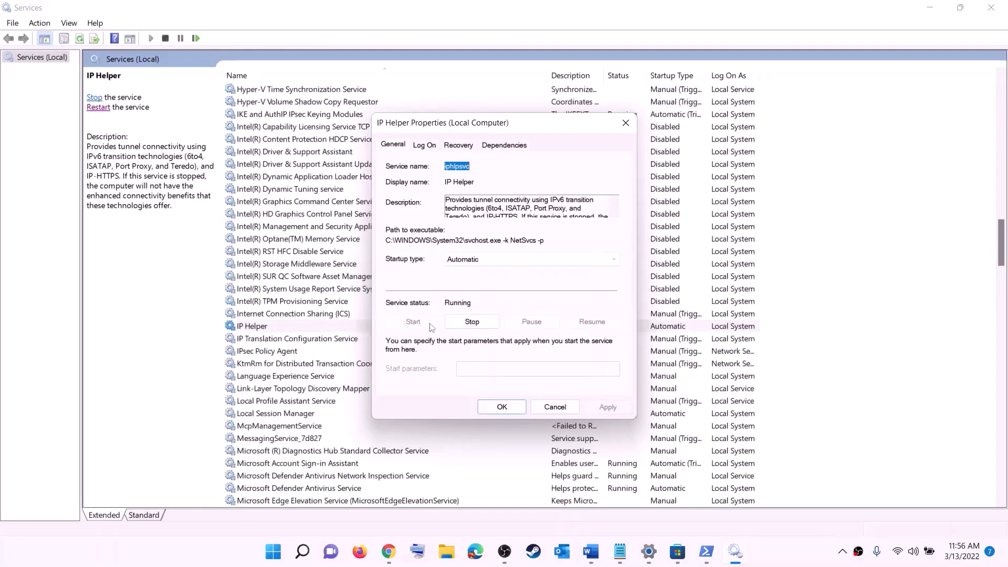
pyautogui.click(502, 408)
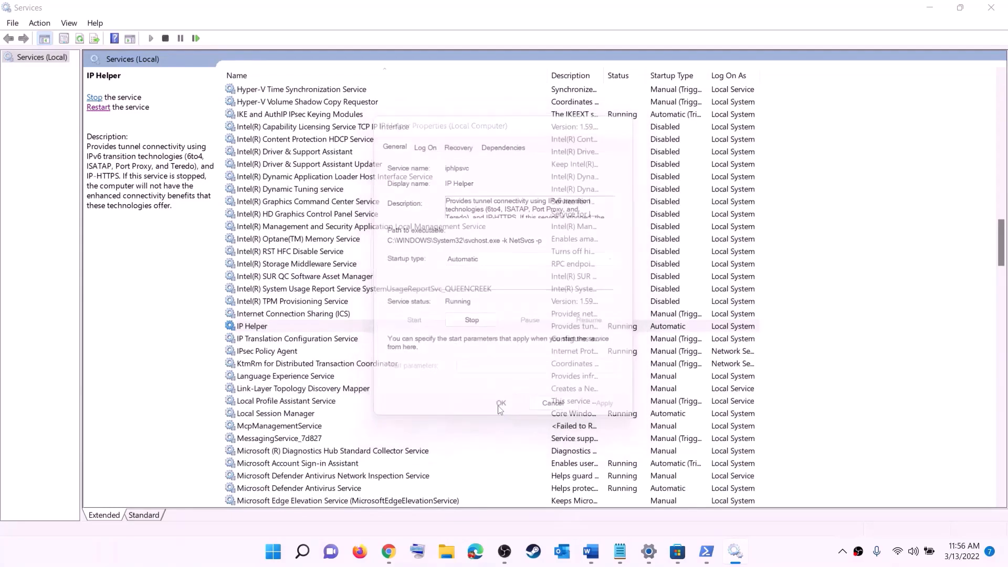
# Step: Find the Xbox Accessory Management Service, set its startup type to Automatic, and confirm its properties
pyautogui.click(311, 378)
pyautogui.press('x')
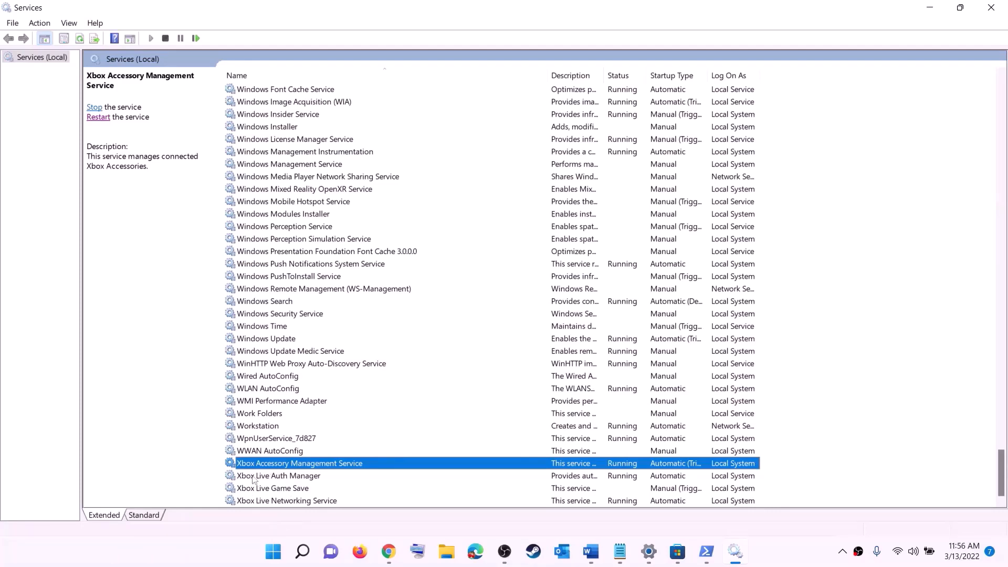
pyautogui.doubleClick(278, 465)
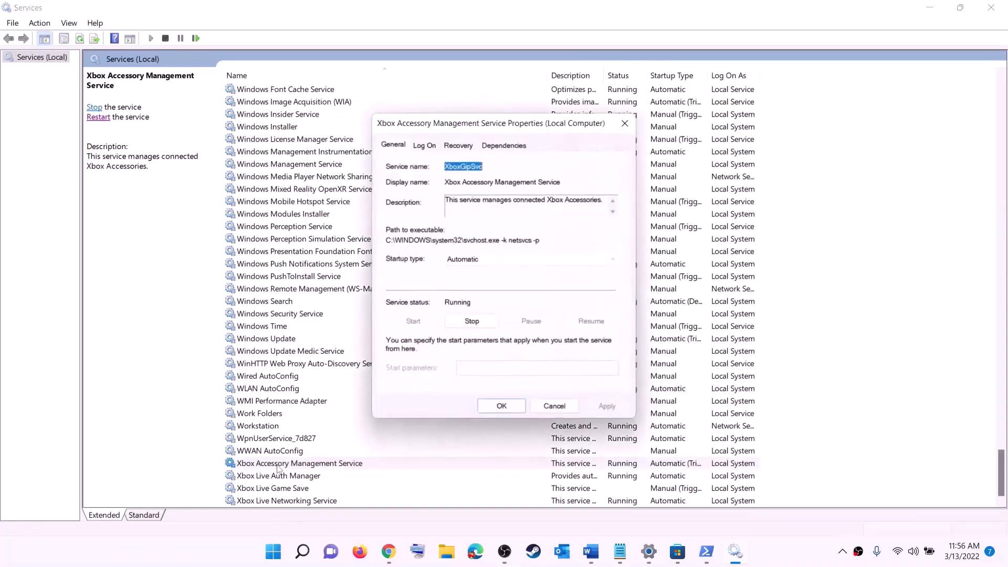
pyautogui.click(483, 266)
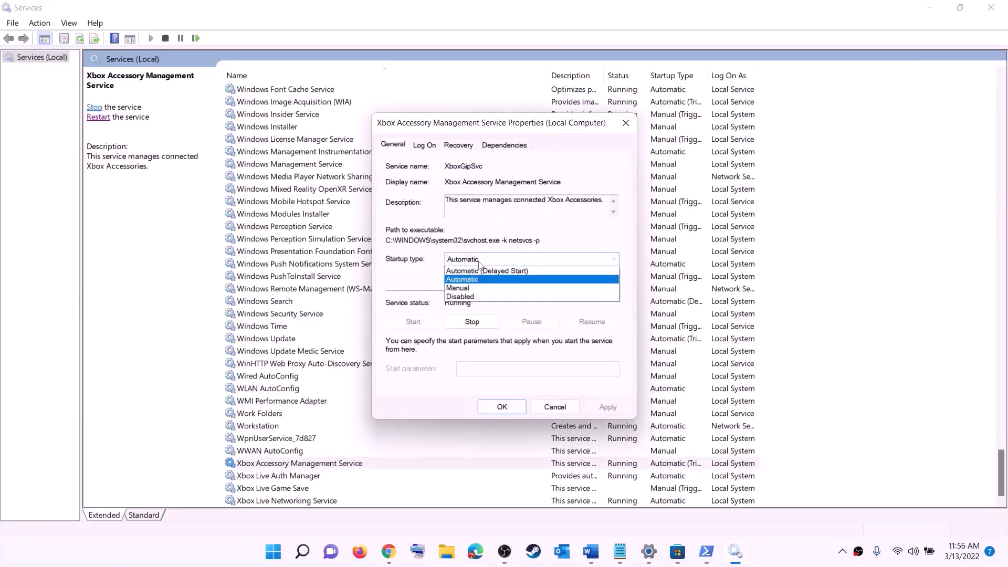
pyautogui.click(481, 277)
pyautogui.click(608, 407)
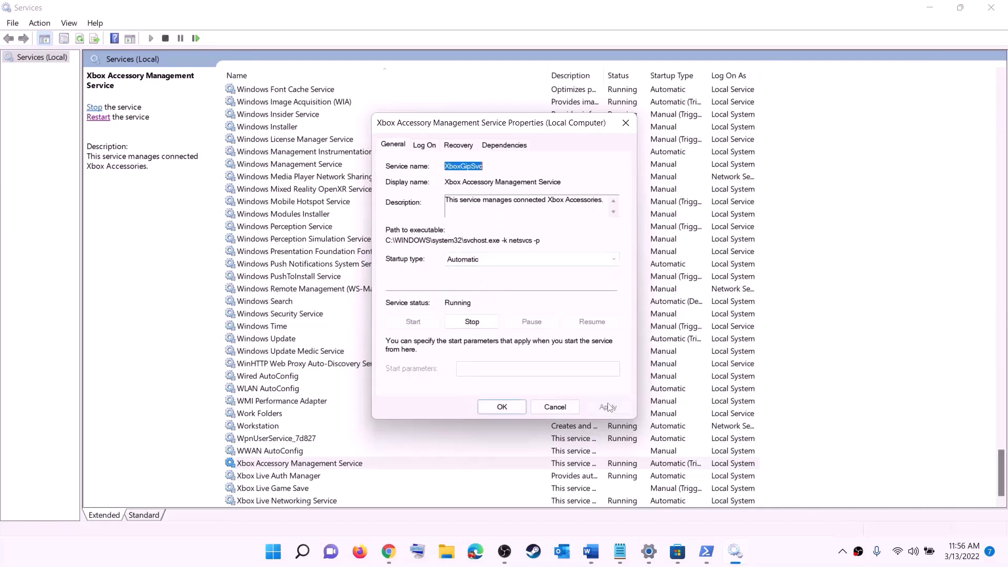
pyautogui.click(502, 407)
# Step: Set the startup type of Xbox Live Auth Manager to Automatic and confirm its properties
pyautogui.doubleClick(473, 476)
pyautogui.click(501, 277)
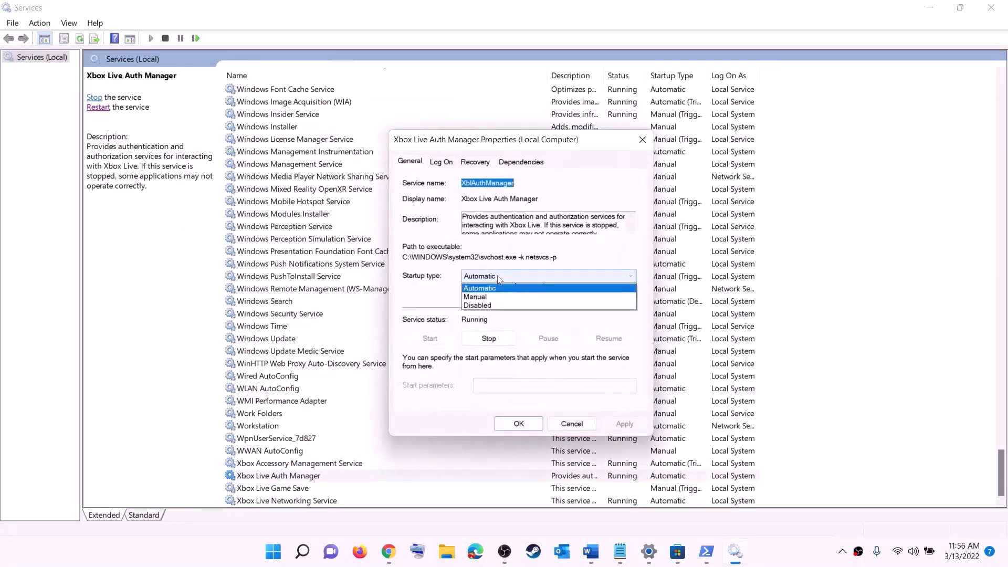
pyautogui.click(499, 295)
pyautogui.click(620, 424)
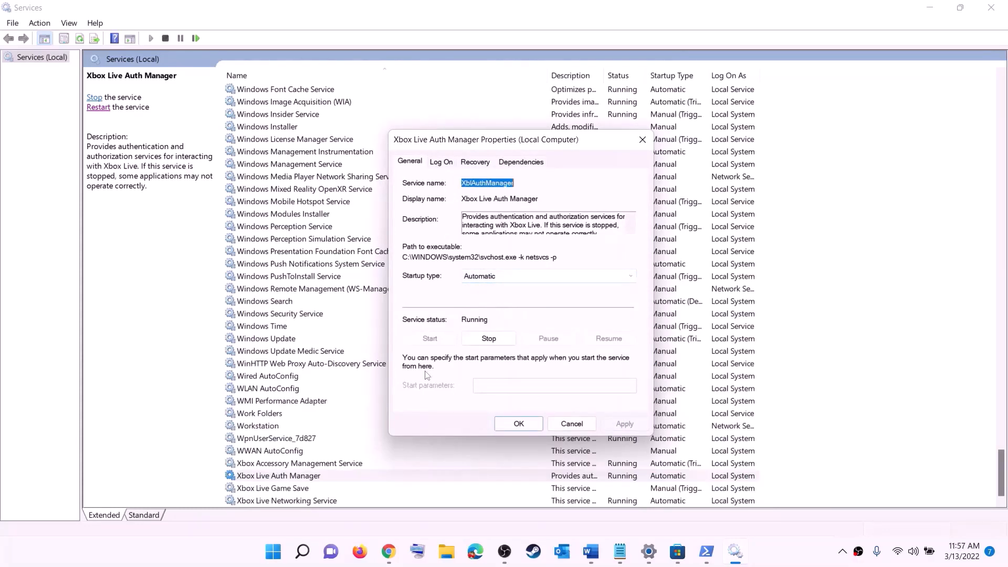
pyautogui.click(519, 424)
# Step: Set the startup type of Xbox Live Game Save to Automatic, apply it, and start the service
pyautogui.doubleClick(281, 489)
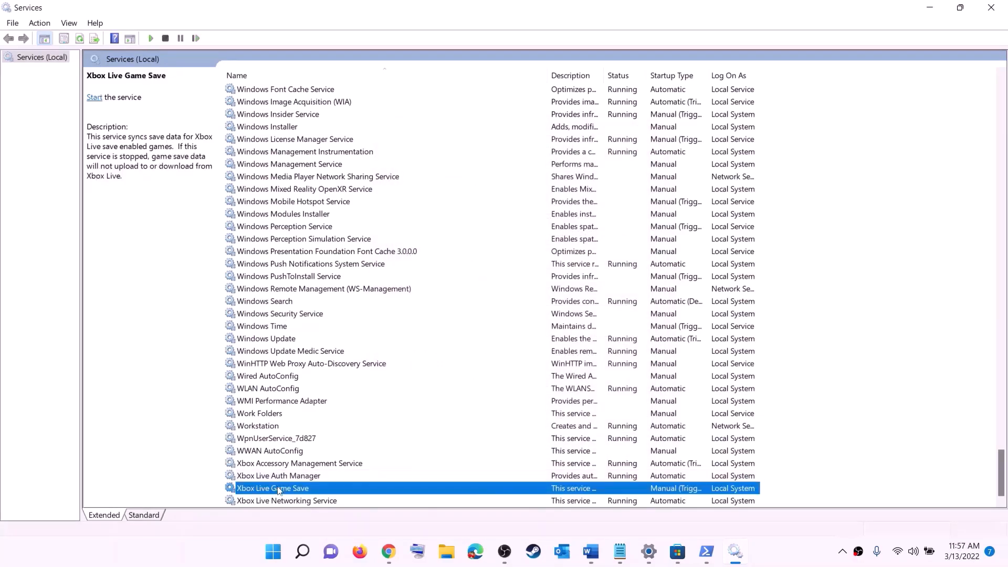
pyautogui.click(507, 260)
pyautogui.click(475, 279)
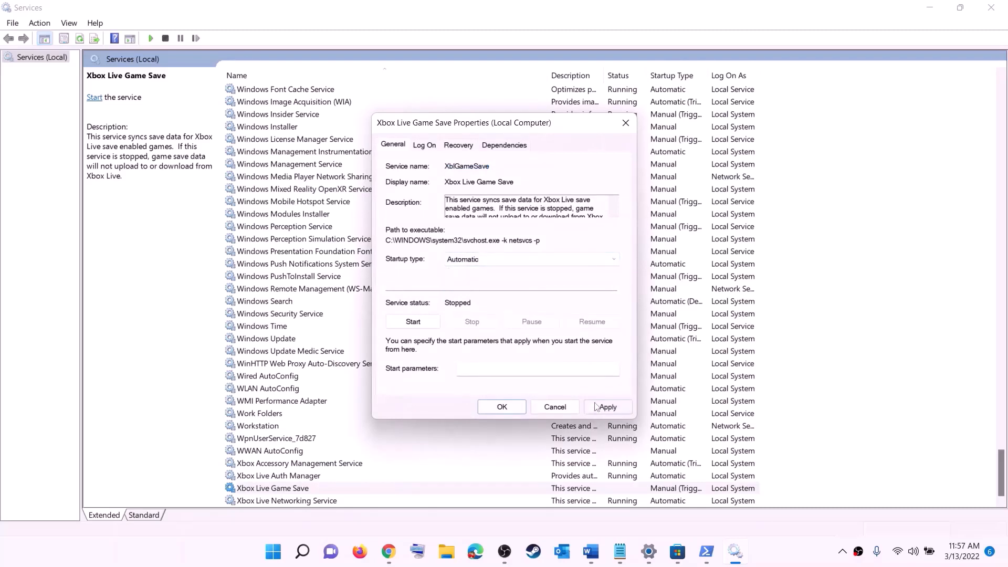
pyautogui.click(607, 407)
pyautogui.click(418, 321)
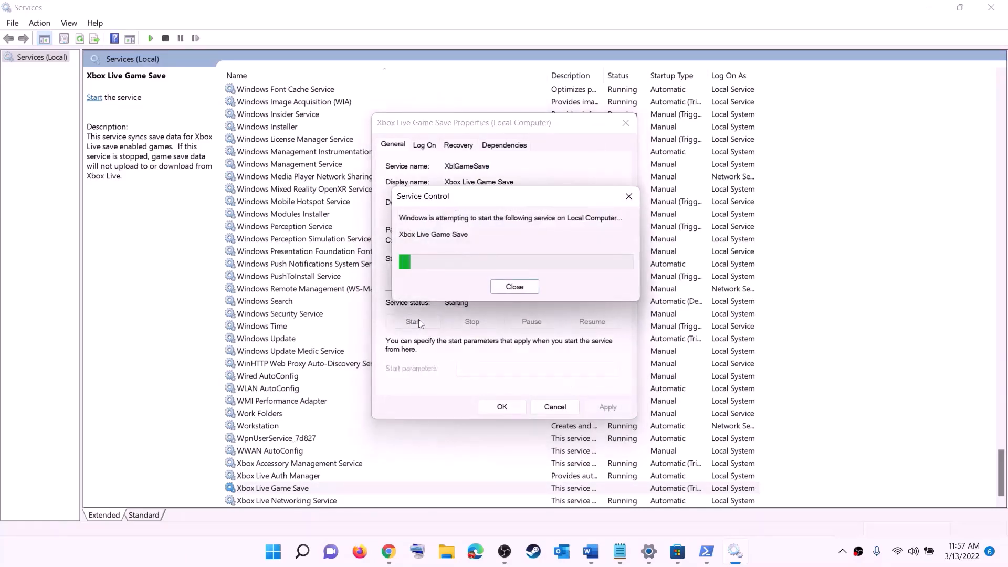
pyautogui.click(506, 408)
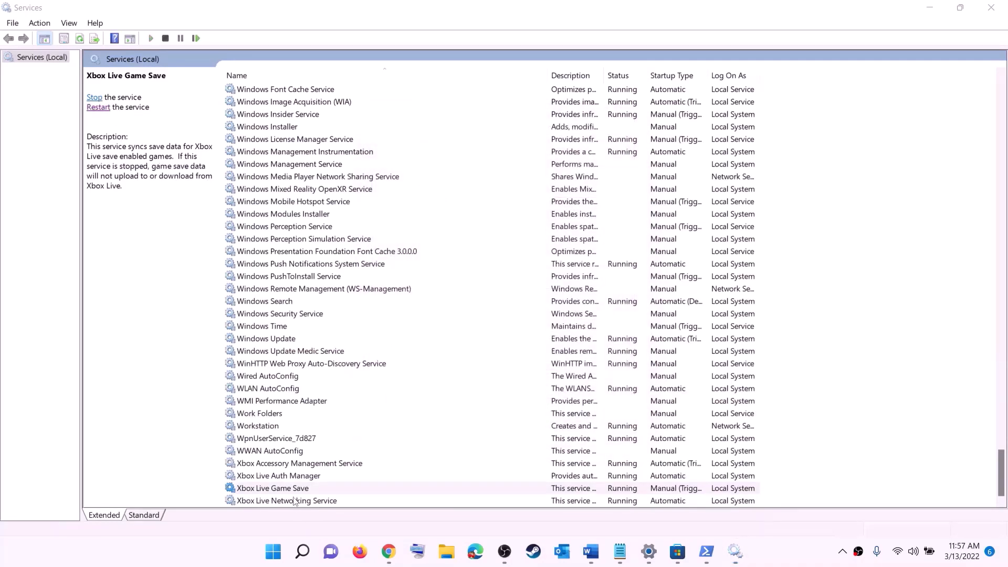
# Step: Set the startup type of Xbox Live Networking Service to Automatic, apply it, and confirm its properties
pyautogui.doubleClick(295, 502)
pyautogui.click(521, 262)
pyautogui.click(587, 356)
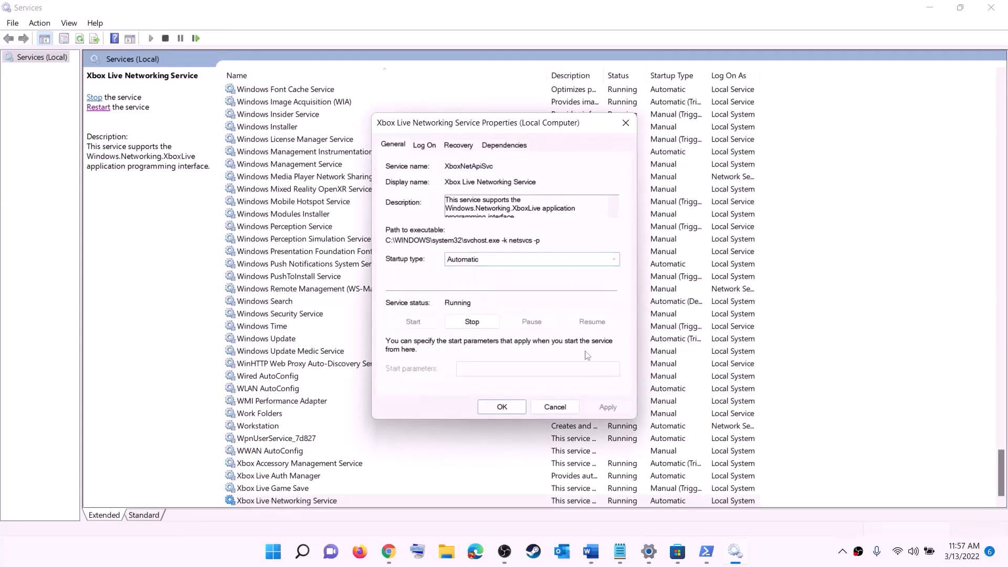
pyautogui.click(607, 409)
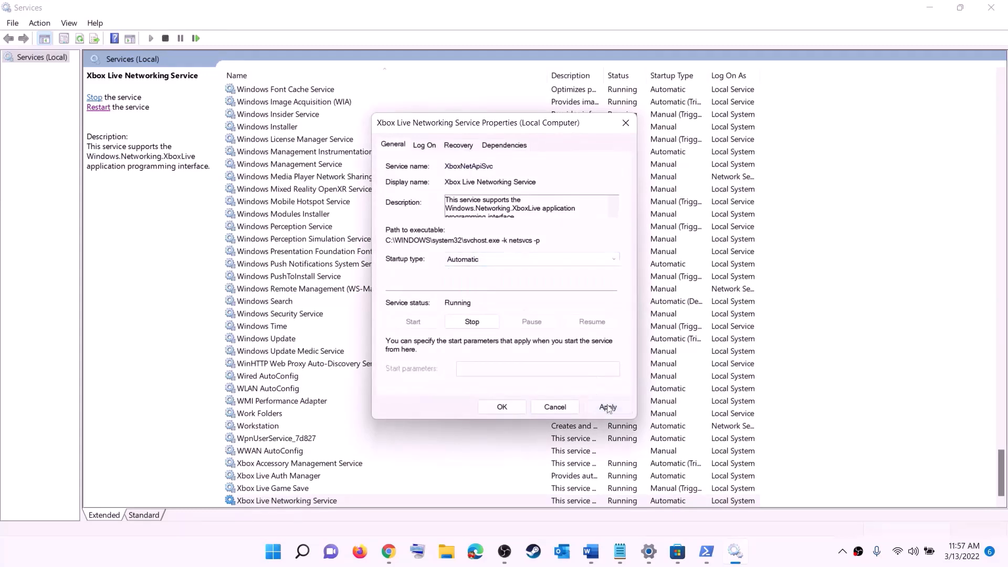
pyautogui.click(487, 402)
# Step: Set the startup type of the Windows Update service to Automatic (Delayed Start), apply it, and confirm its properties
pyautogui.click(289, 341)
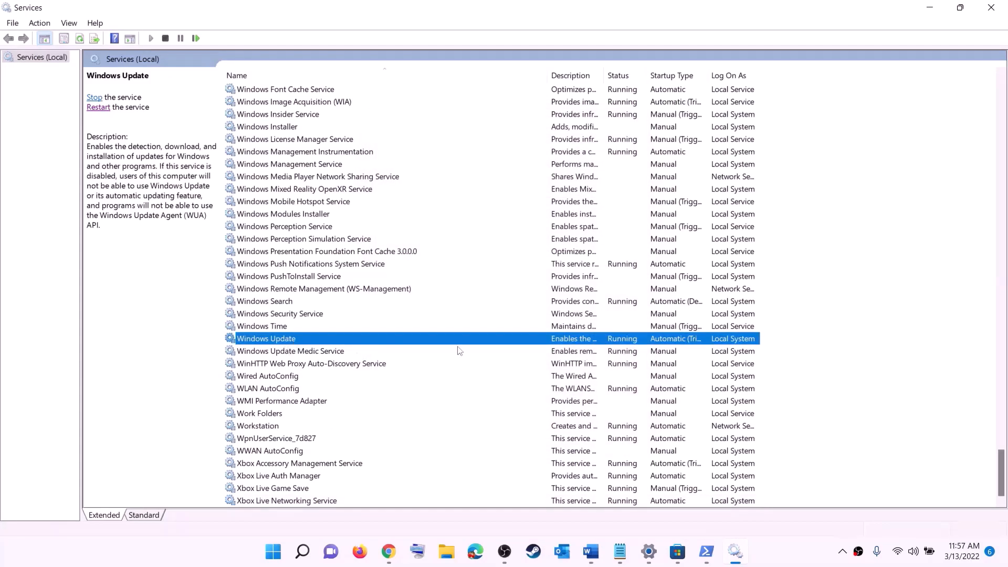
pyautogui.doubleClick(469, 342)
pyautogui.click(522, 259)
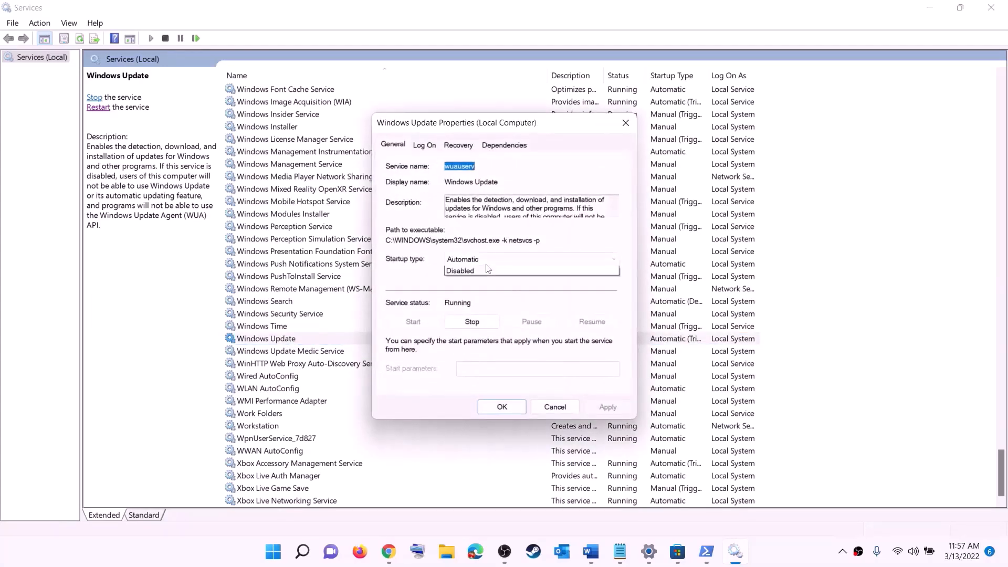
pyautogui.click(483, 270)
pyautogui.click(604, 406)
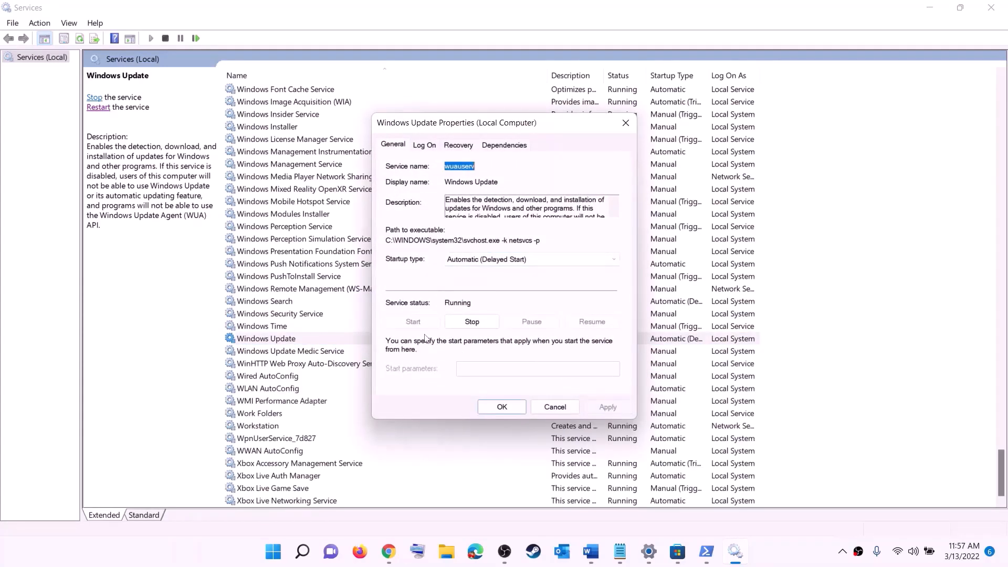
pyautogui.click(502, 406)
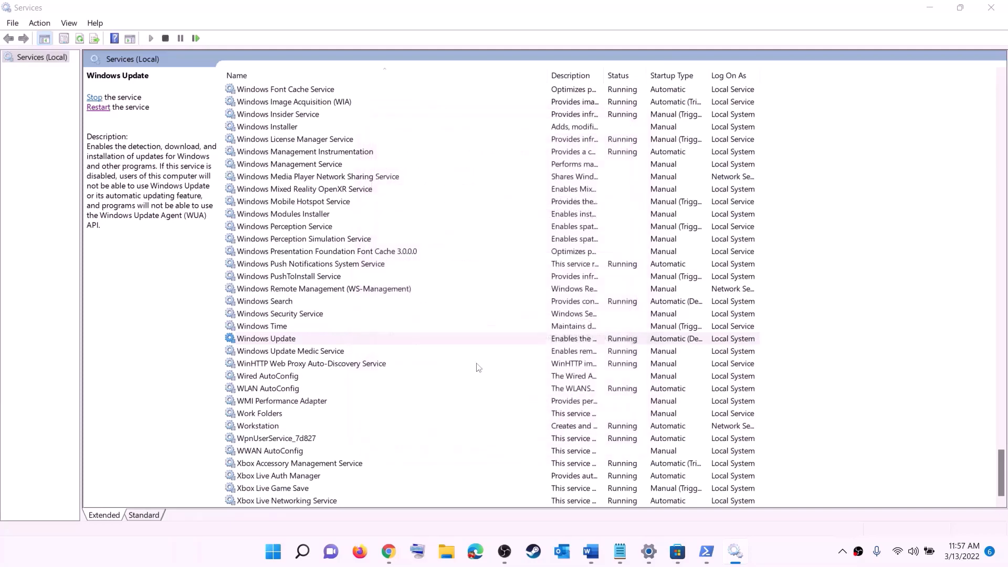
# Step: Find the two Gaming Services entries in the service list and check the status of each
pyautogui.click(332, 294)
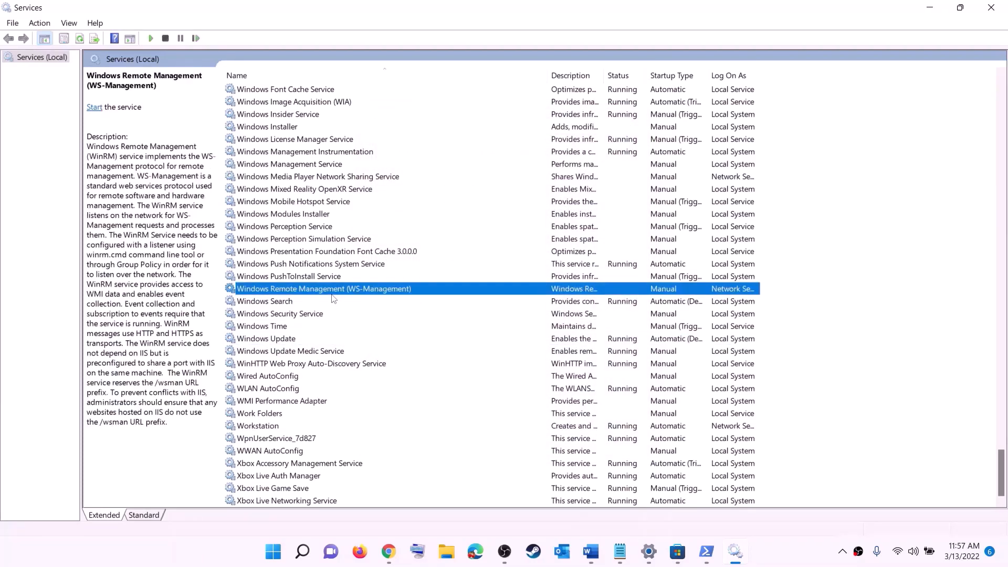
pyautogui.press('g')
pyautogui.scroll(4, 349, 293)
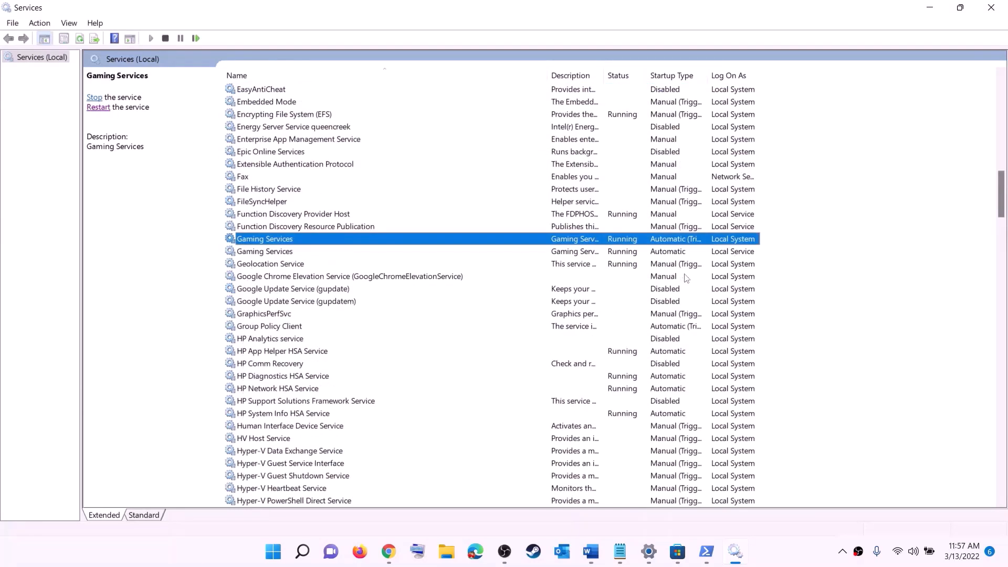
pyautogui.click(630, 255)
pyautogui.click(630, 242)
pyautogui.click(629, 253)
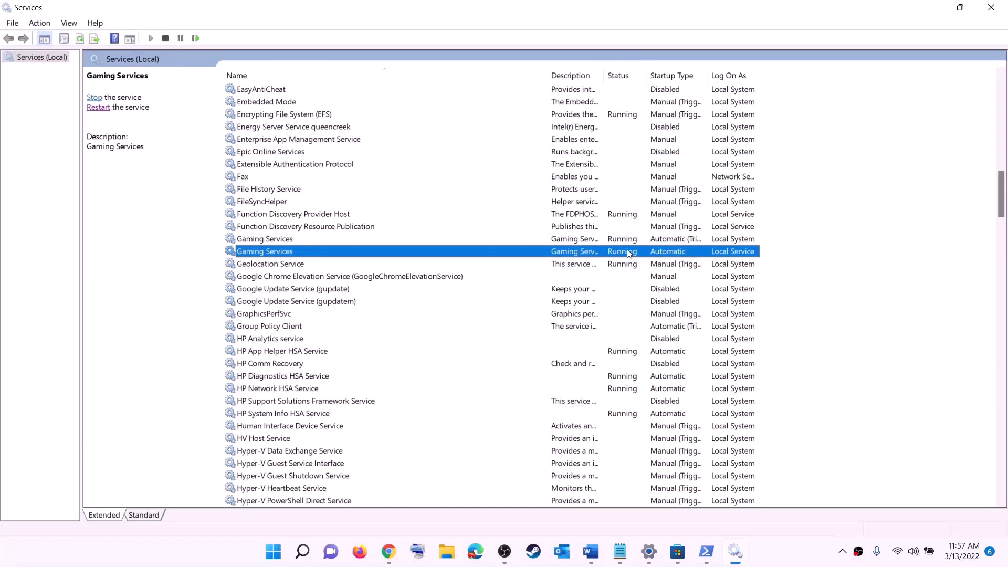
pyautogui.click(626, 242)
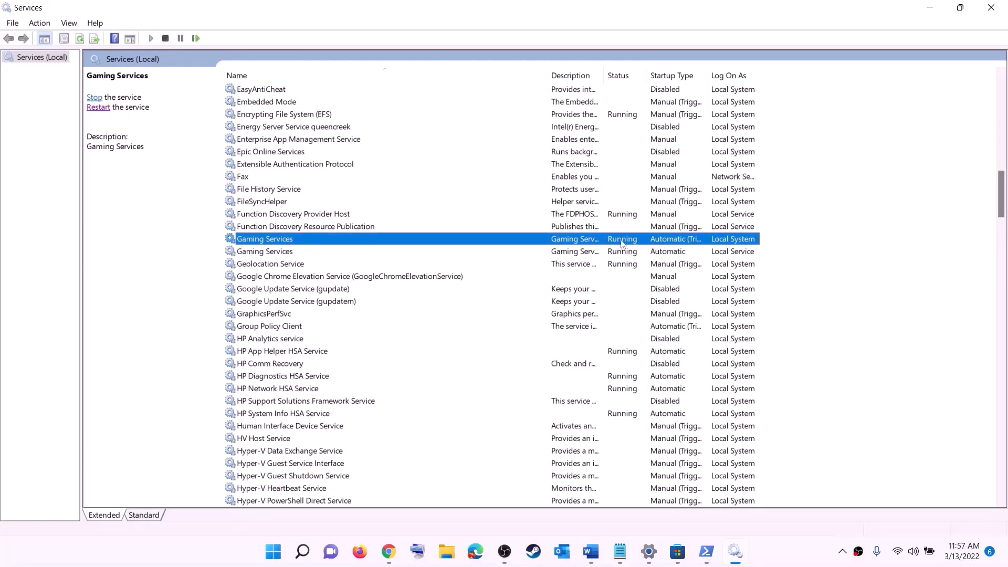
pyautogui.rightClick(633, 245)
pyautogui.click(580, 257)
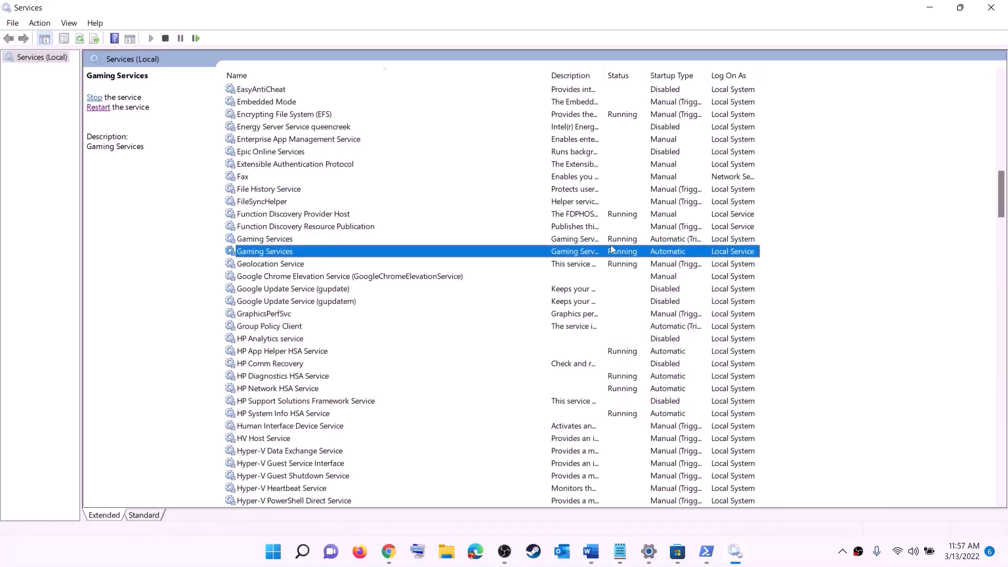
# Step: Stop both Gaming Services entries, beginning with the one that logs on as Local System
pyautogui.click(616, 246)
pyautogui.rightClick(620, 243)
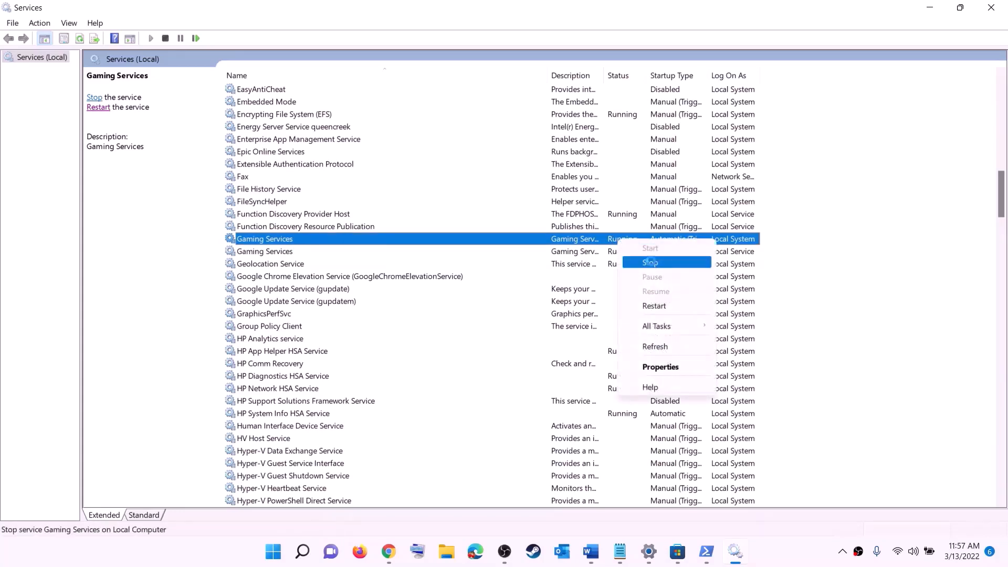
pyautogui.click(639, 265)
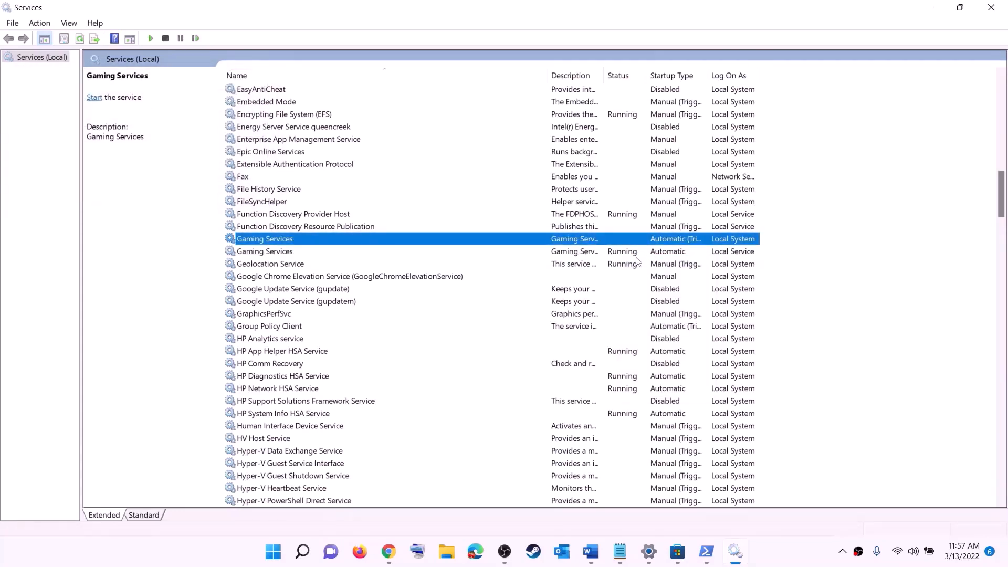
pyautogui.click(632, 255)
pyautogui.rightClick(625, 257)
pyautogui.click(643, 277)
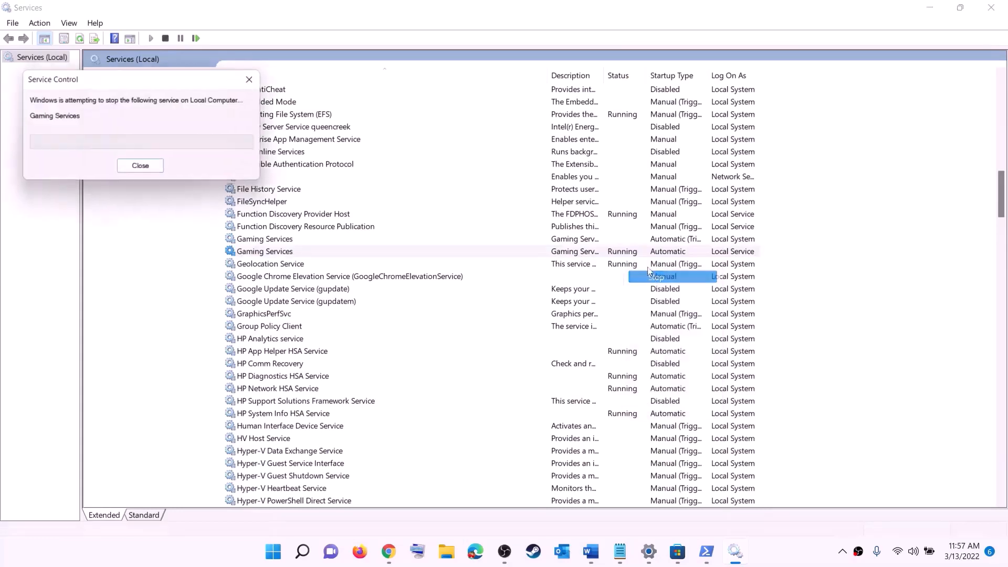
# Step: Start both stopped Gaming Services entries again, one after the other
pyautogui.click(609, 240)
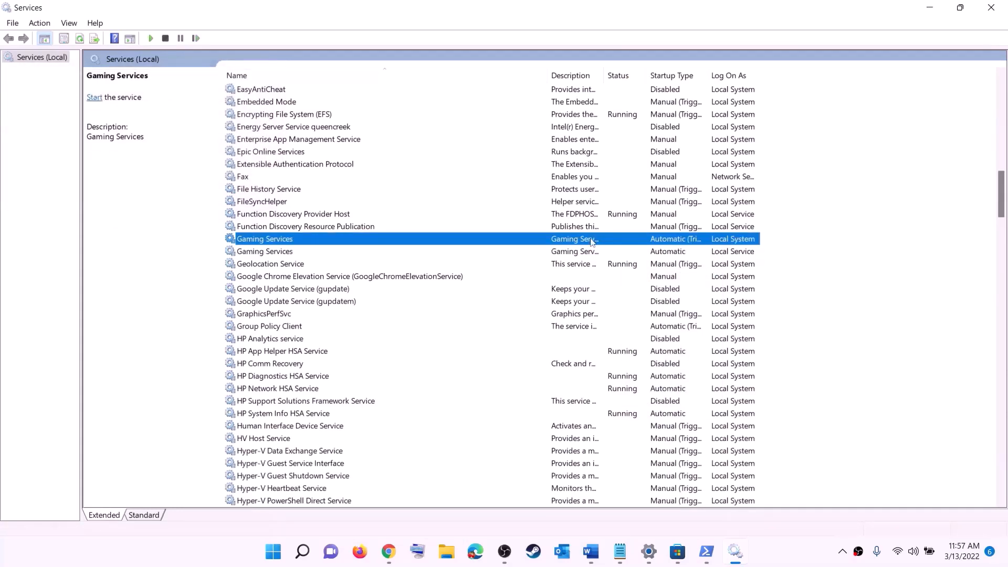
pyautogui.rightClick(597, 240)
pyautogui.click(641, 255)
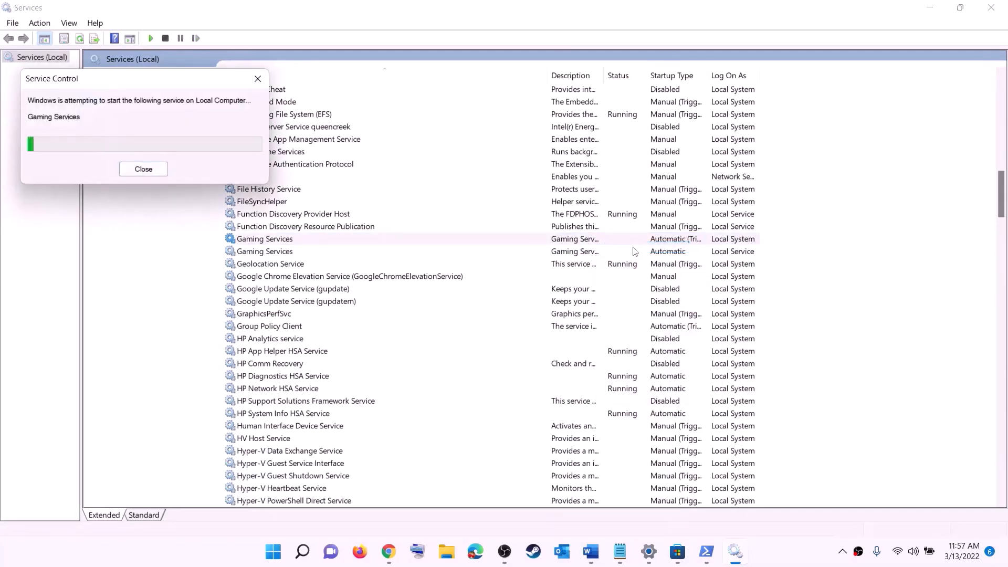
pyautogui.click(594, 255)
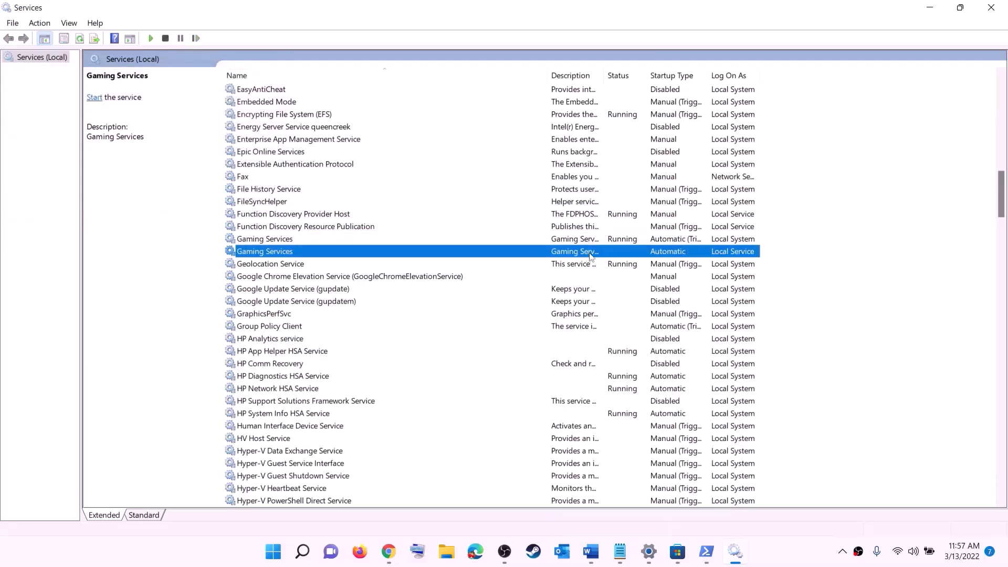
pyautogui.rightClick(594, 254)
pyautogui.click(622, 264)
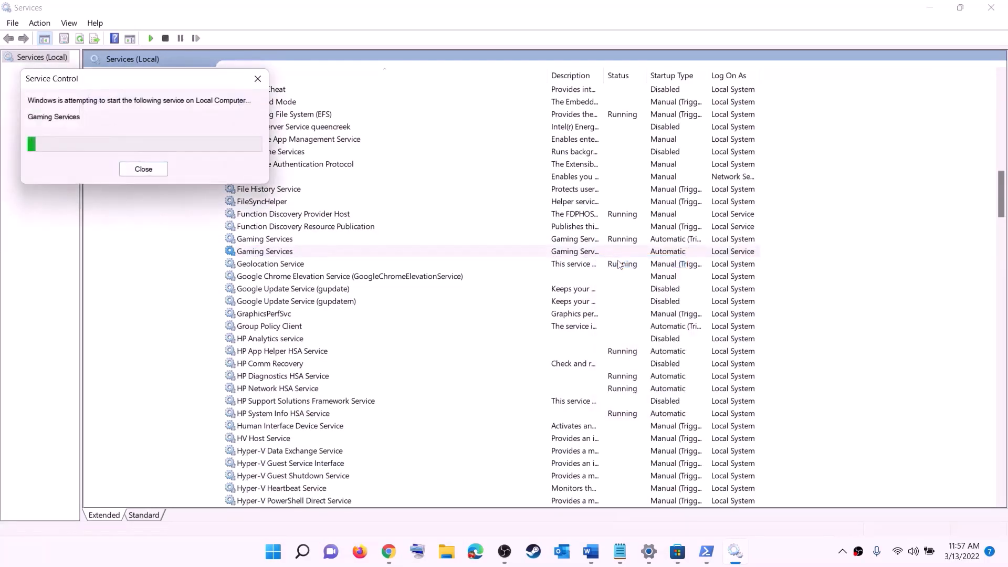
# Step: Find the Microsoft Store Install Service, keep its startup type on Automatic, and confirm its properties
pyautogui.click(574, 329)
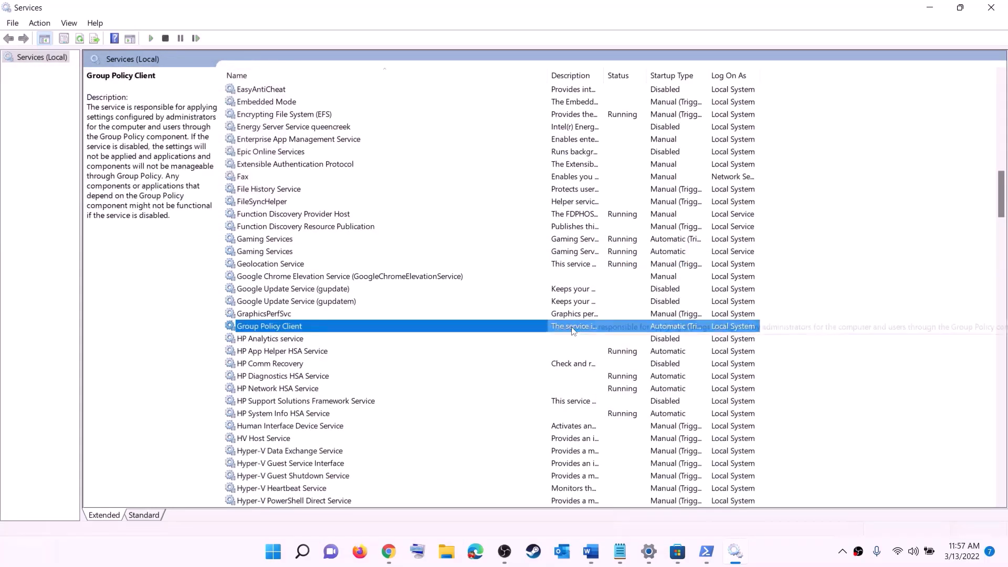
pyautogui.press('m')
pyautogui.click(313, 277)
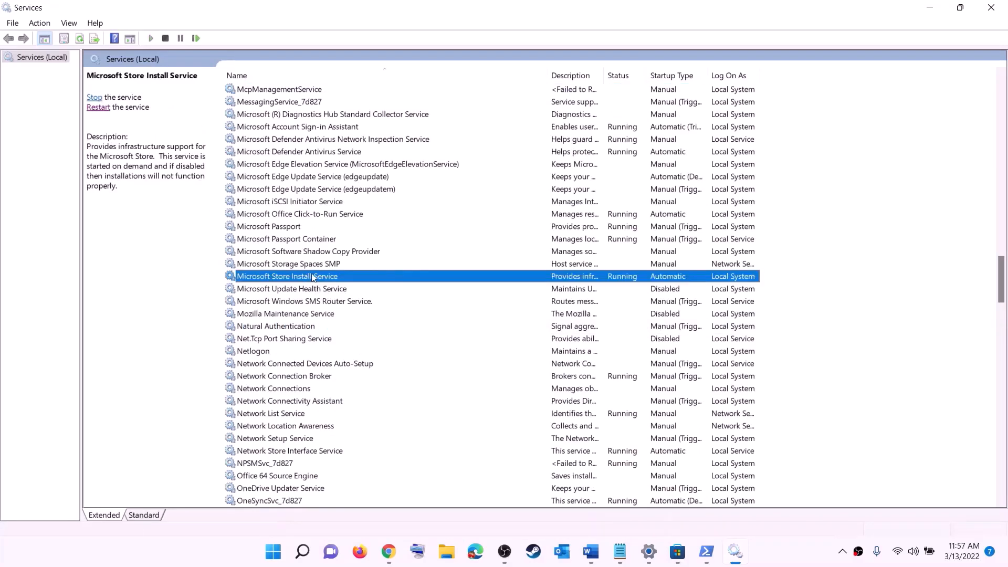
pyautogui.doubleClick(388, 277)
pyautogui.click(531, 259)
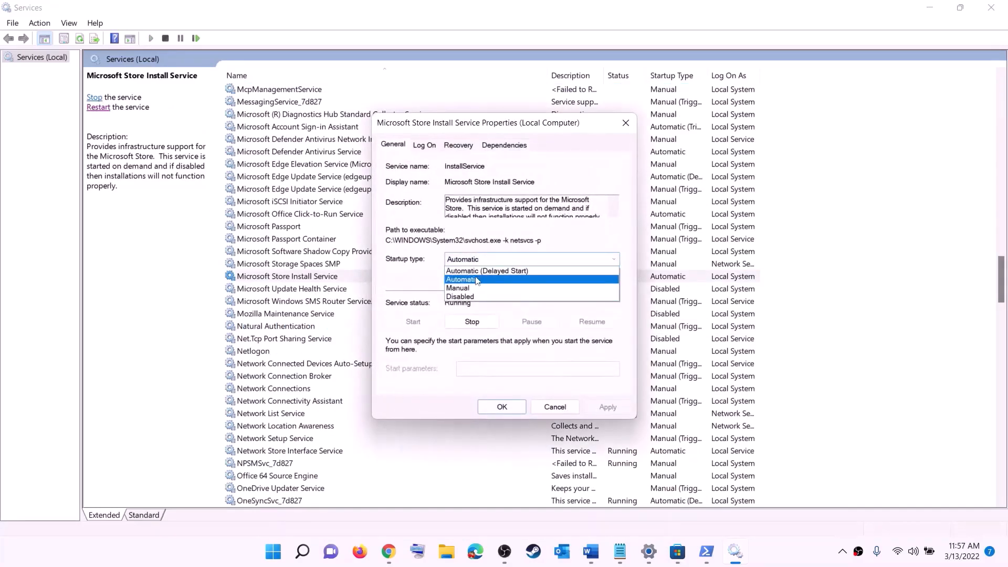
pyautogui.click(592, 388)
pyautogui.click(587, 406)
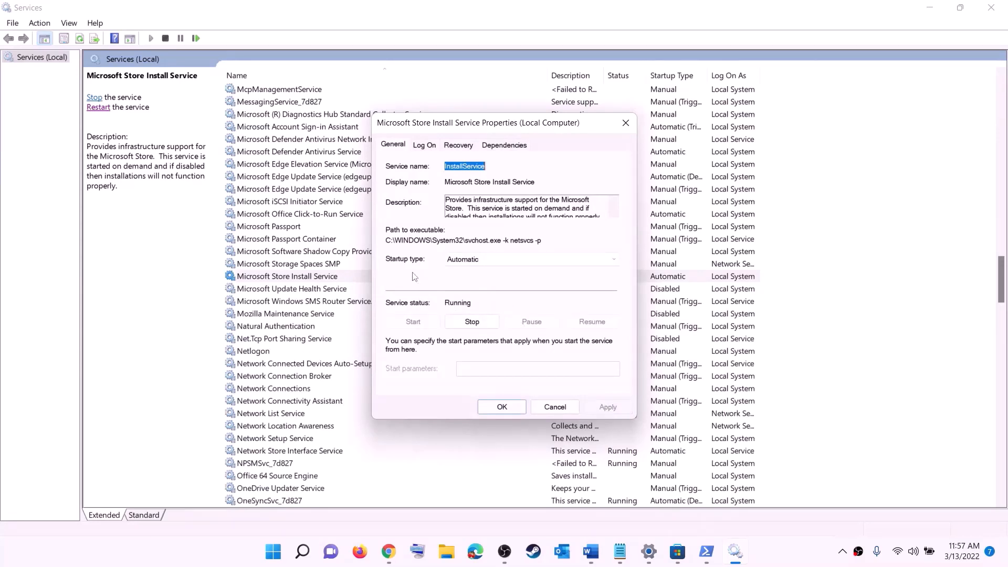
pyautogui.click(502, 407)
# Step: Set the startup type of Background Intelligent Transfer Service to Automatic, confirm its properties, and close the Services console
pyautogui.click(332, 243)
pyautogui.press('b')
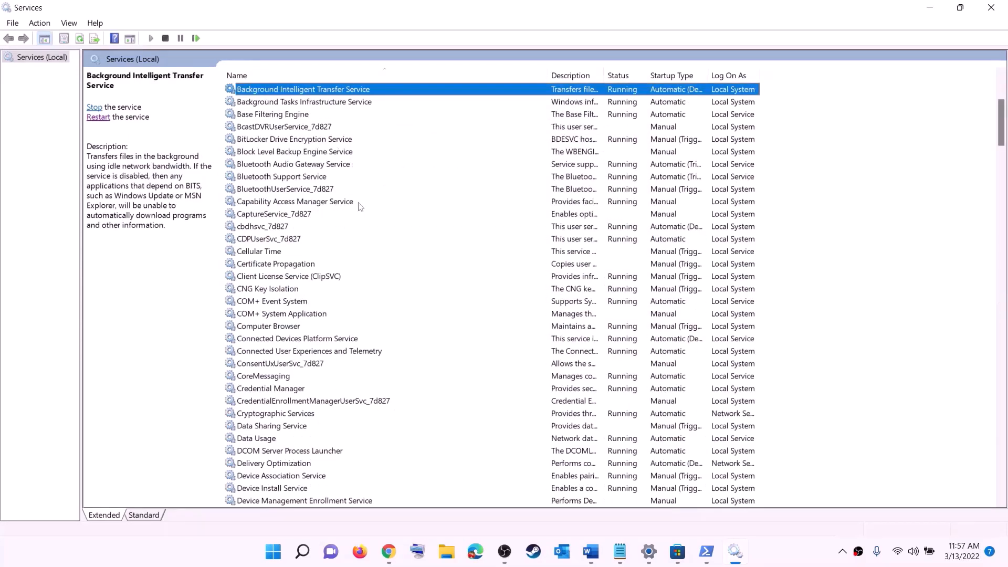
pyautogui.scroll(4, 361, 206)
pyautogui.doubleClick(370, 243)
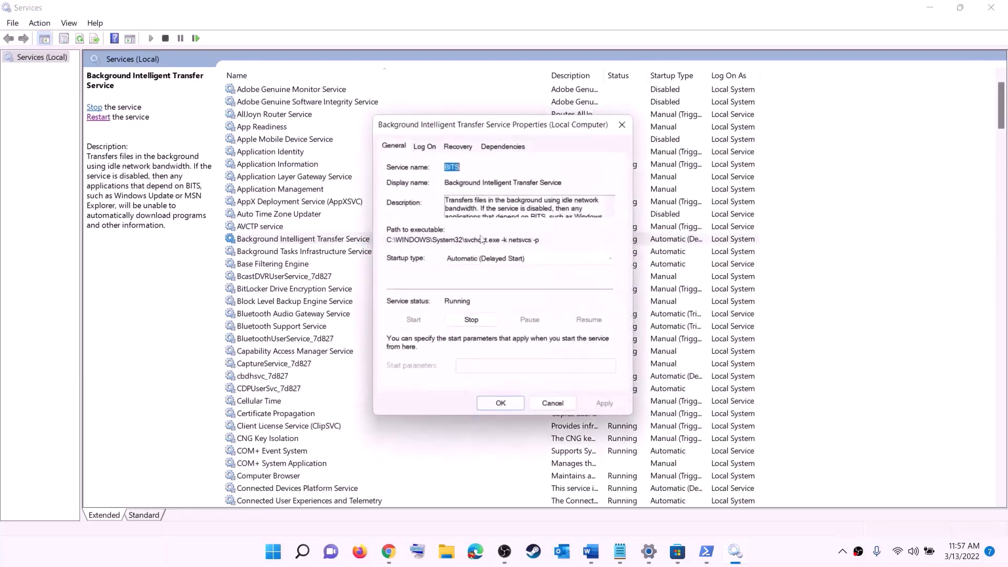
pyautogui.click(525, 259)
pyautogui.click(489, 280)
pyautogui.click(608, 407)
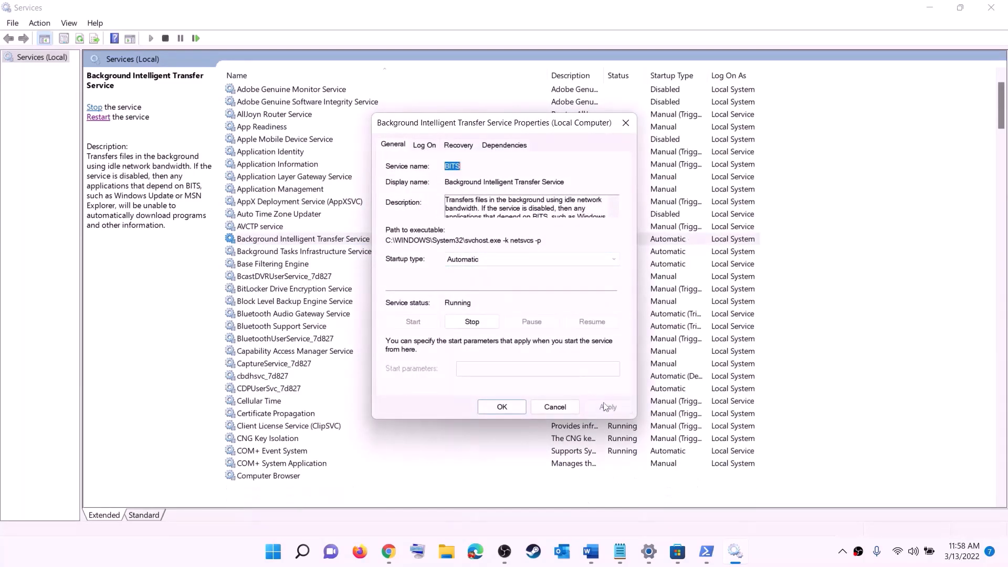
pyautogui.click(502, 407)
pyautogui.click(991, 7)
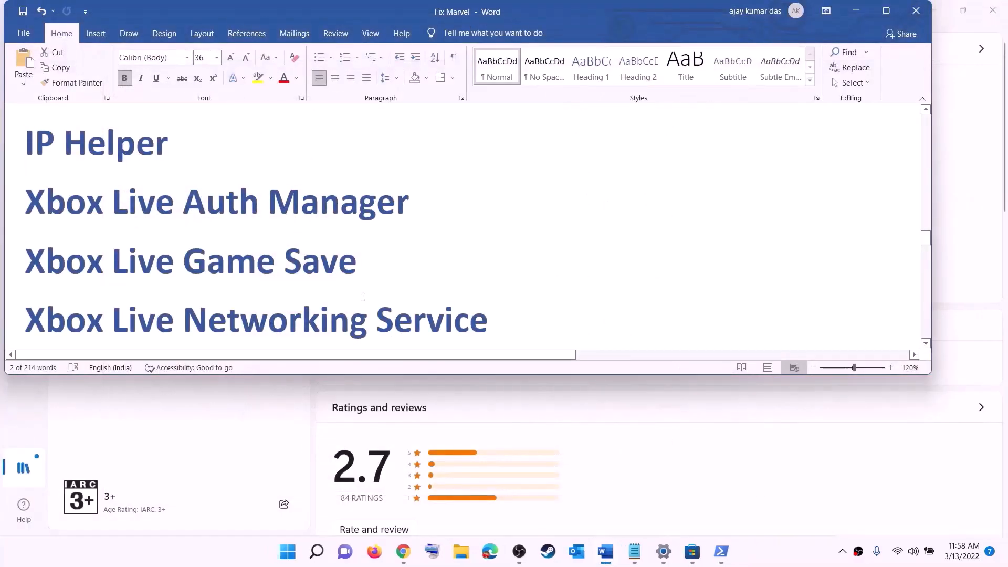
# Step: Highlight "Update Windows" under Step 9 of the Word notes and open the Windows Update page in Settings
pyautogui.scroll(-10, 364, 297)
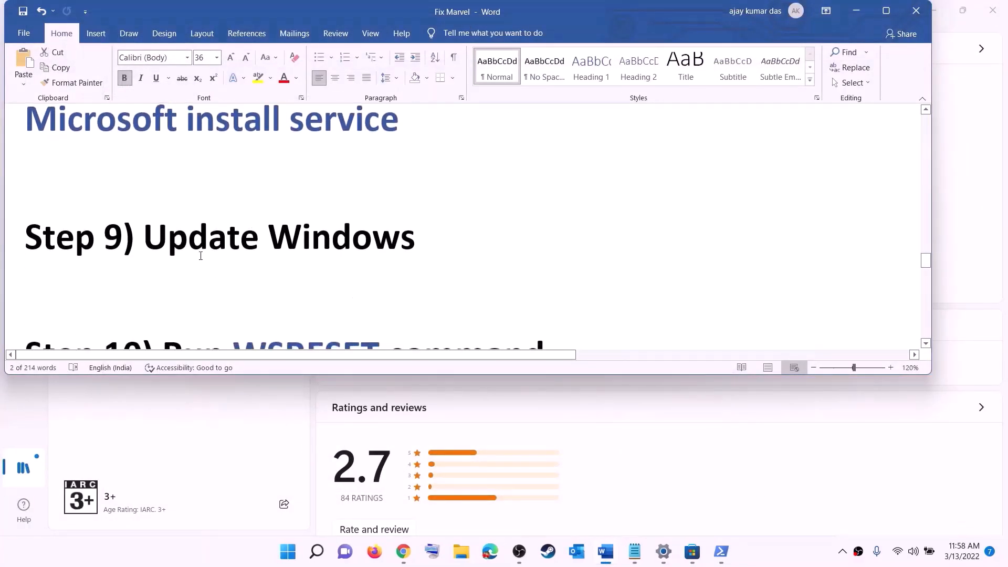
pyautogui.moveTo(201, 256); pyautogui.dragTo(477, 229)
pyautogui.press('super')
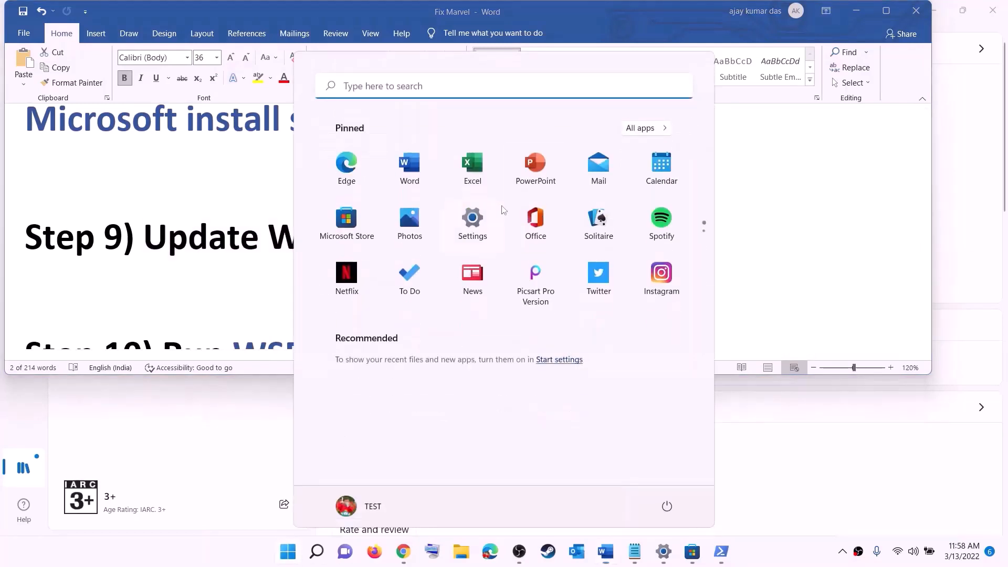
pyautogui.click(476, 237)
pyautogui.click(75, 401)
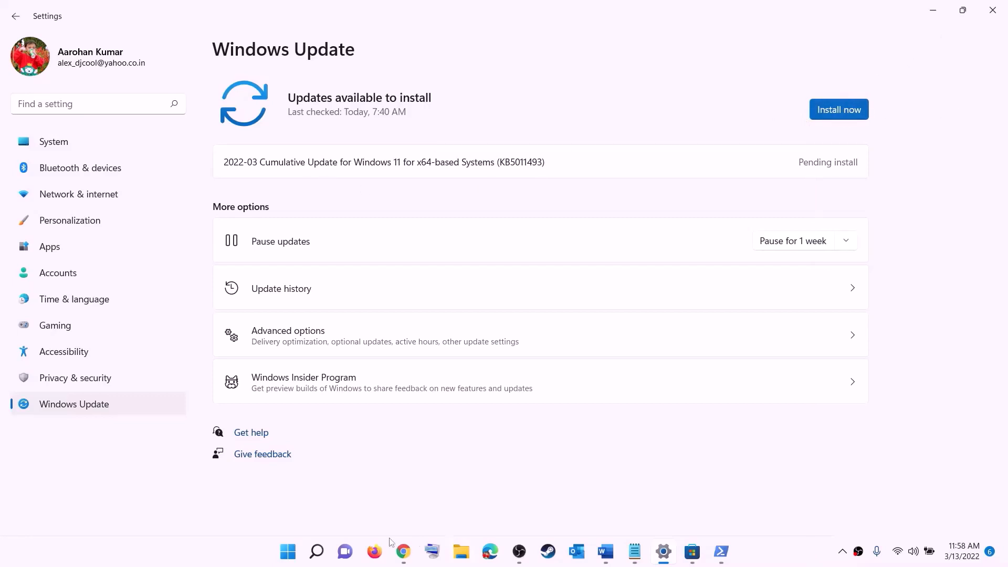
pyautogui.click(289, 552)
pyautogui.click(667, 507)
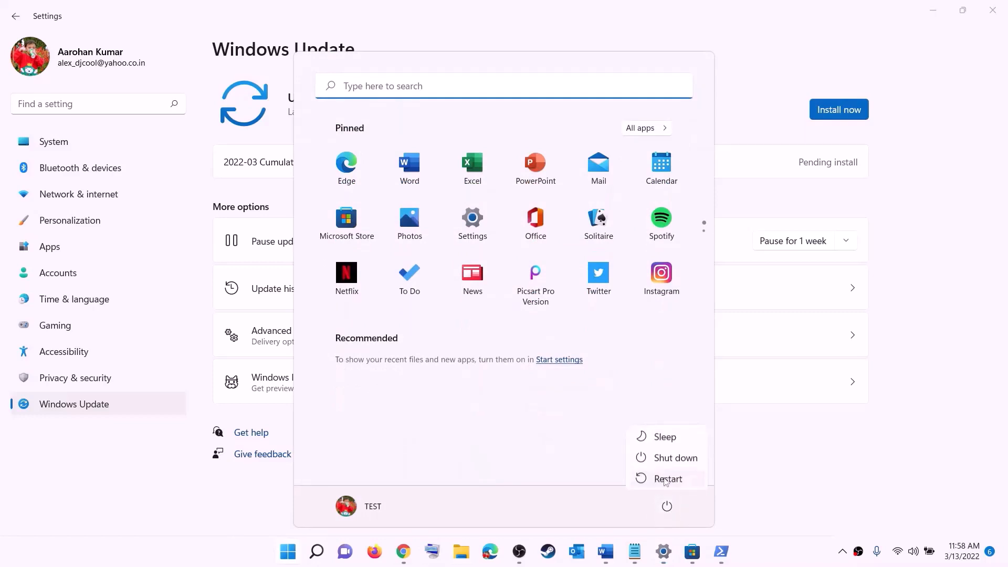
pyautogui.press('Escape')
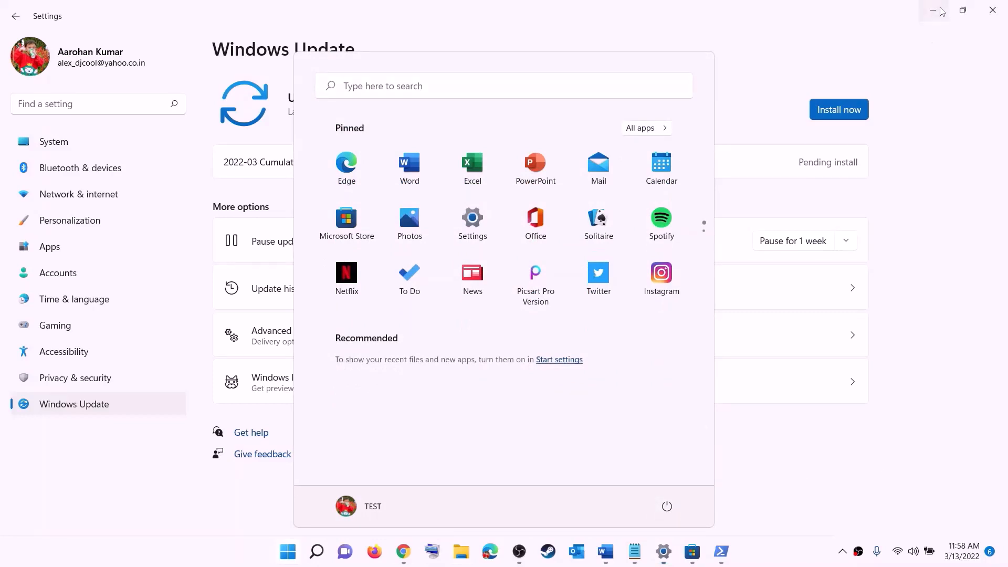
pyautogui.press('Escape')
# Step: Copy WSRESET from Step 10 of the Word notes, search Windows for it, and run the command
pyautogui.click(606, 551)
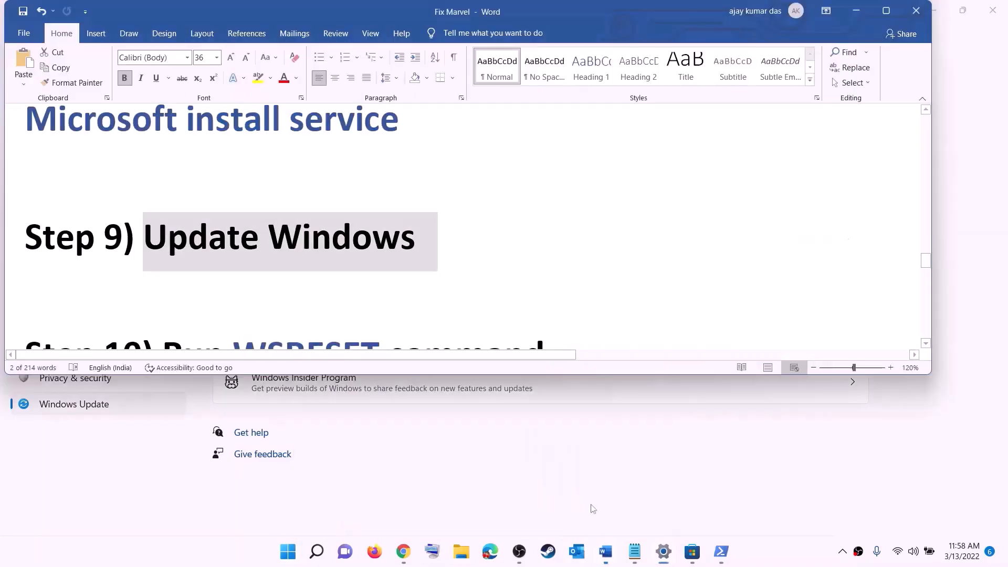
pyautogui.scroll(-3, 302, 289)
pyautogui.doubleClick(307, 248)
pyautogui.hotkey('ctrl', 'c')
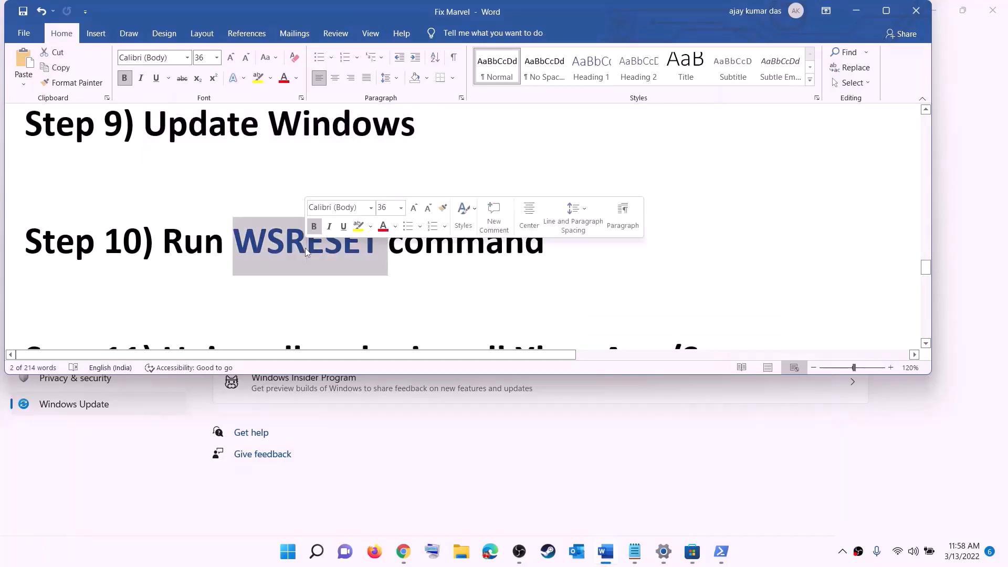
pyautogui.click(286, 554)
pyautogui.hotkey('ctrl', 'v')
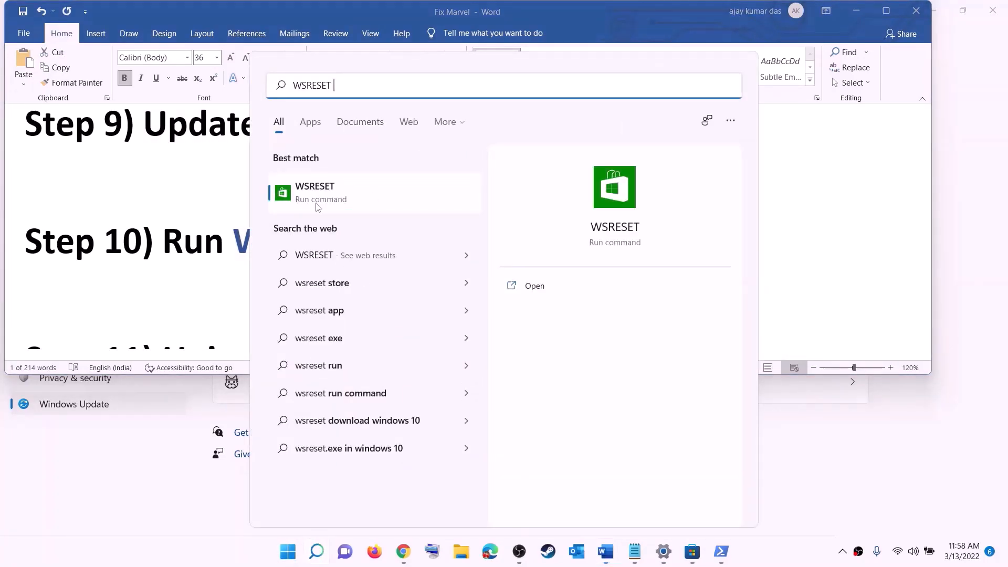
pyautogui.click(331, 201)
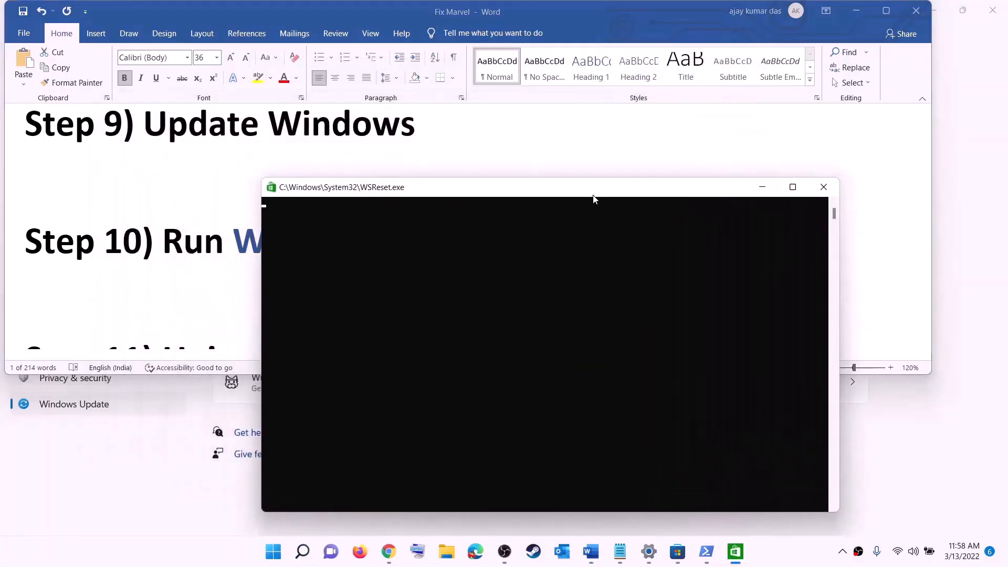
# Step: Return to the Word notes and go to Step 11 on uninstalling and reinstalling the Xbox App/Store
pyautogui.moveTo(594, 197); pyautogui.dragTo(583, 177)
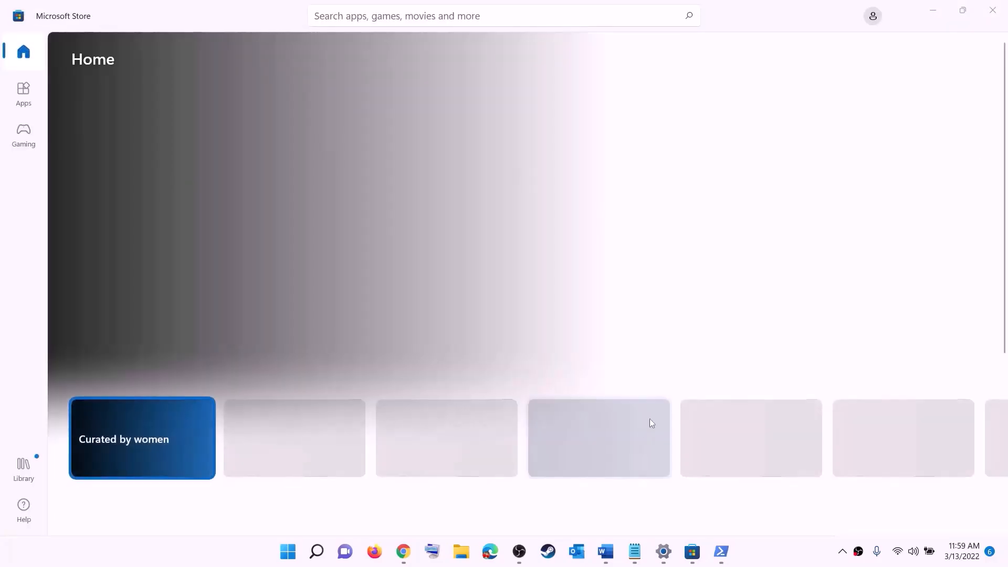
pyautogui.click(605, 551)
pyautogui.scroll(-3, 348, 262)
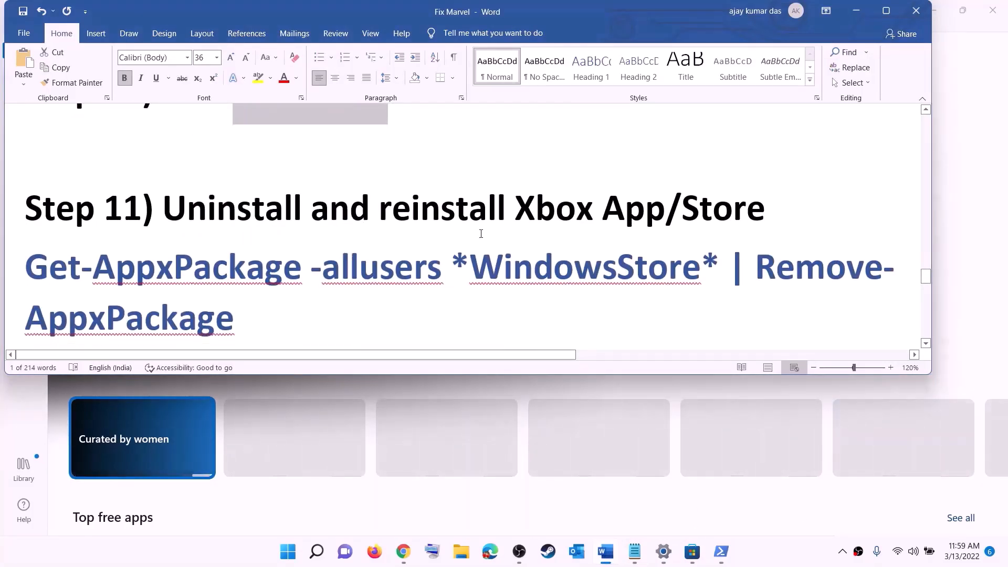
pyautogui.scroll(-1, 360, 259)
# Step: Search Windows for xbox, start uninstalling the Xbox app, and cancel at the confirmation
pyautogui.click(289, 558)
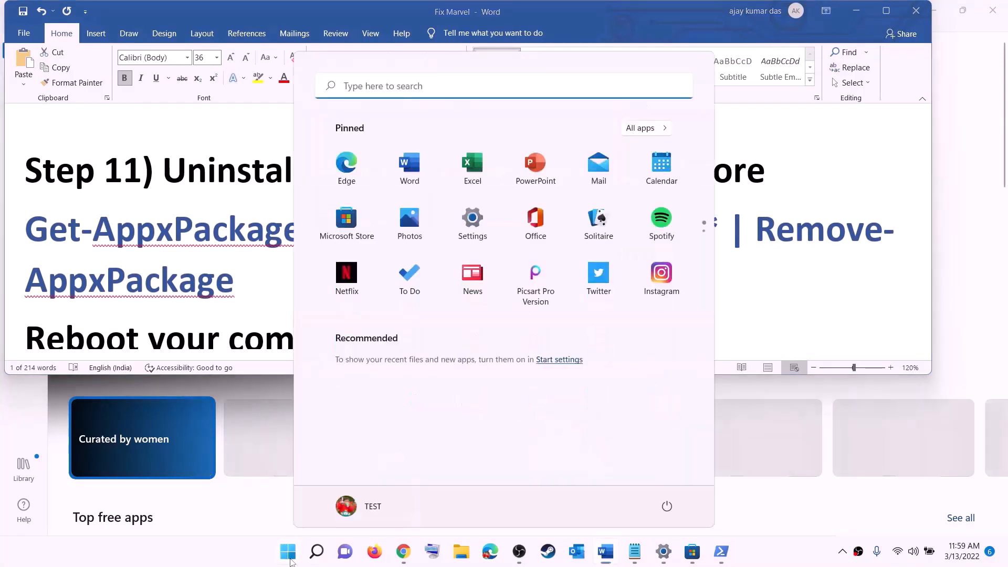
pyautogui.write('xbo')
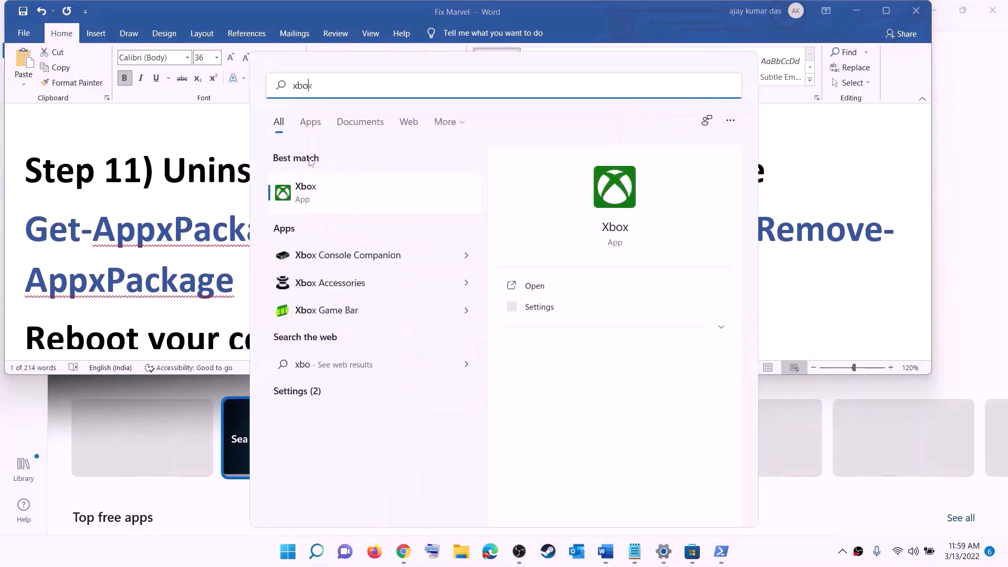
pyautogui.write('x')
pyautogui.rightClick(374, 201)
pyautogui.click(420, 315)
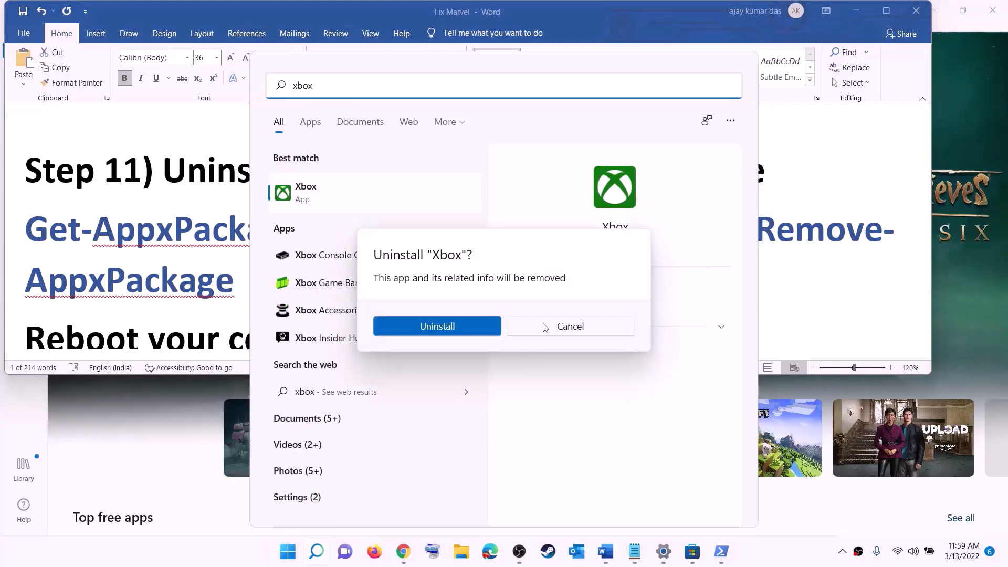
pyautogui.click(545, 328)
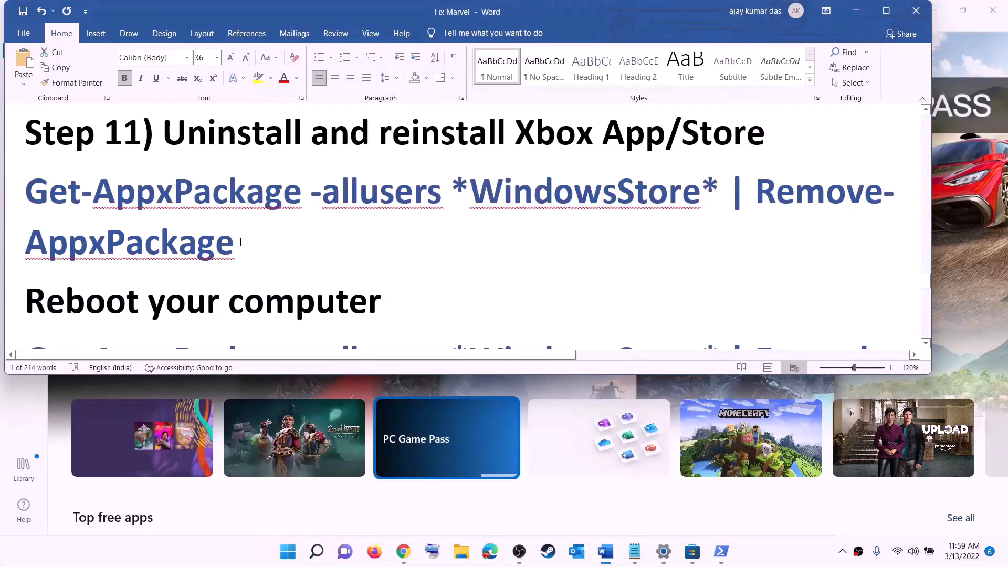
# Step: Copy the Get-AppxPackage -allusers *WindowsStore* | Remove-AppxPackage command from Step 11 of the notes
pyautogui.tripleClick(241, 242)
pyautogui.rightClick(99, 218)
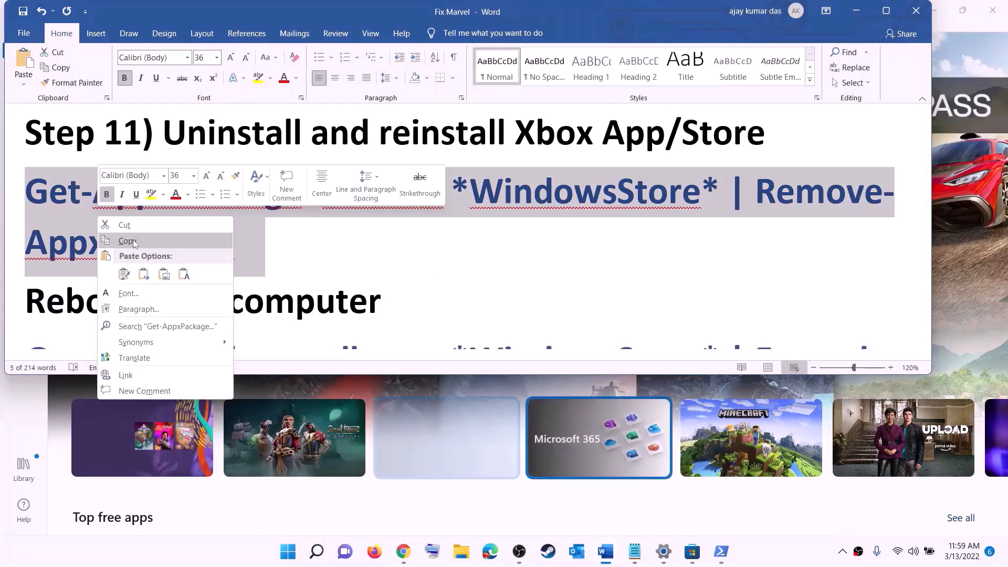
pyautogui.click(128, 241)
# Step: Open Windows PowerShell as administrator and run the copied command that removes the WindowsStore package
pyautogui.click(295, 560)
pyautogui.write('powe')
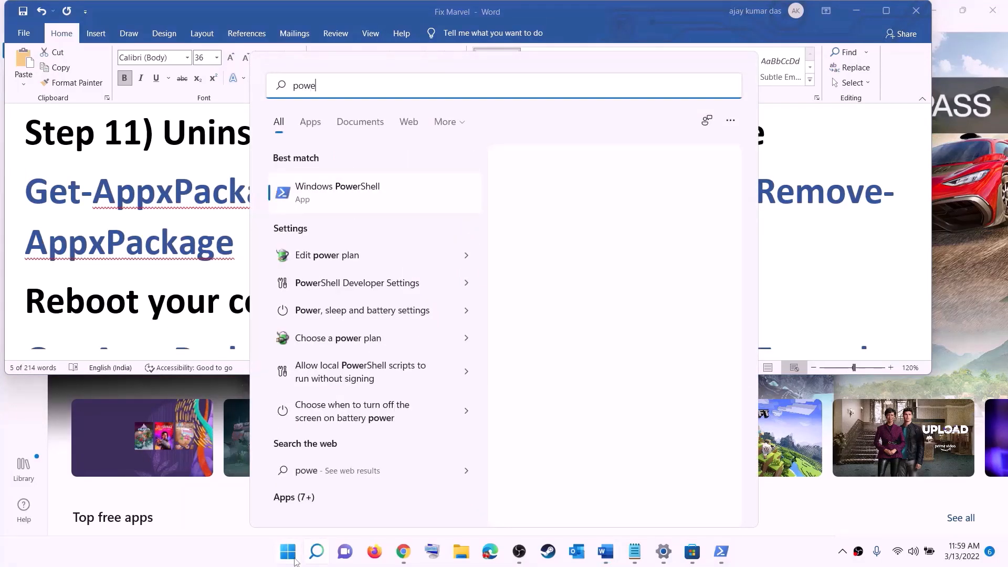
pyautogui.write('rshel')
pyautogui.rightClick(342, 193)
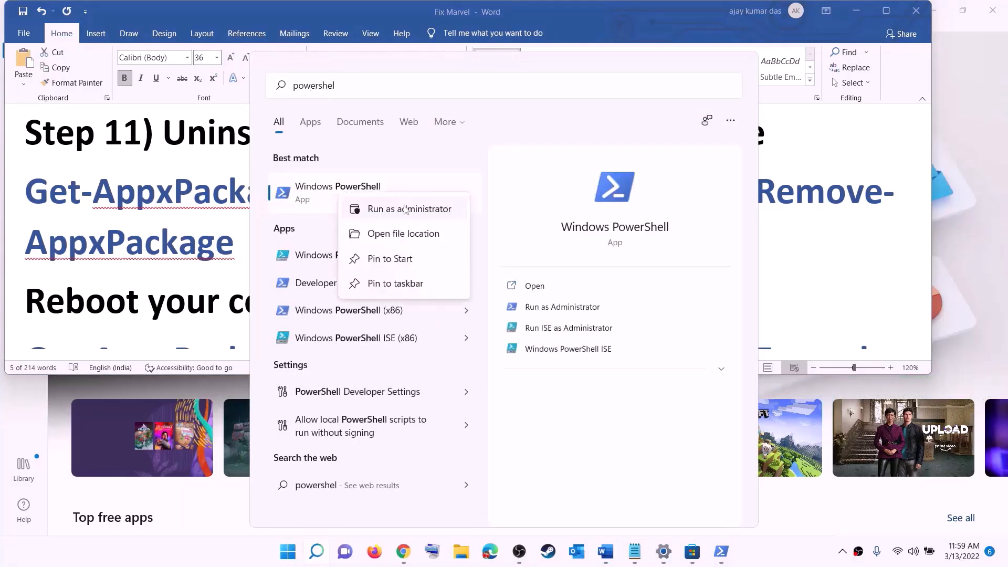
pyautogui.click(431, 210)
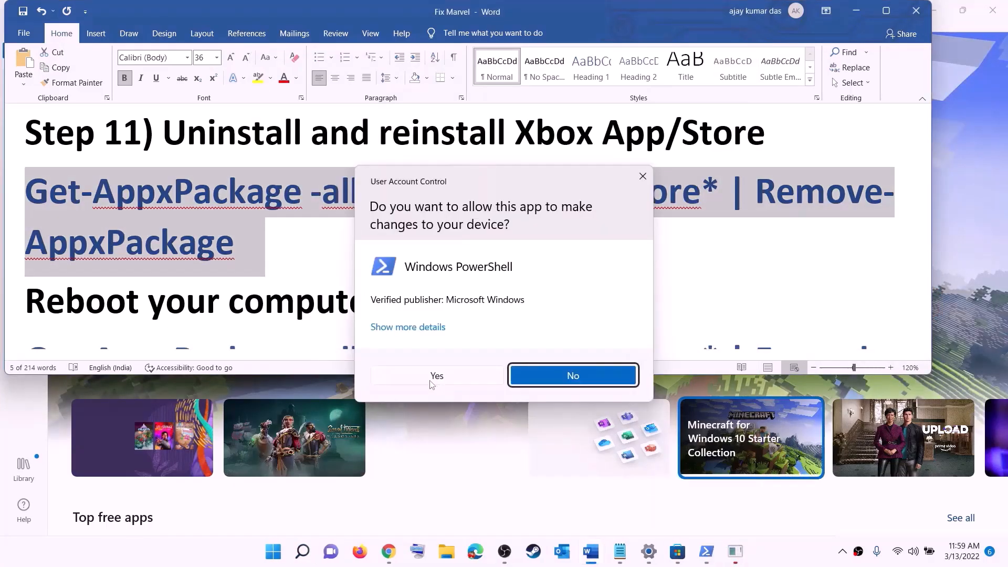
pyautogui.click(431, 382)
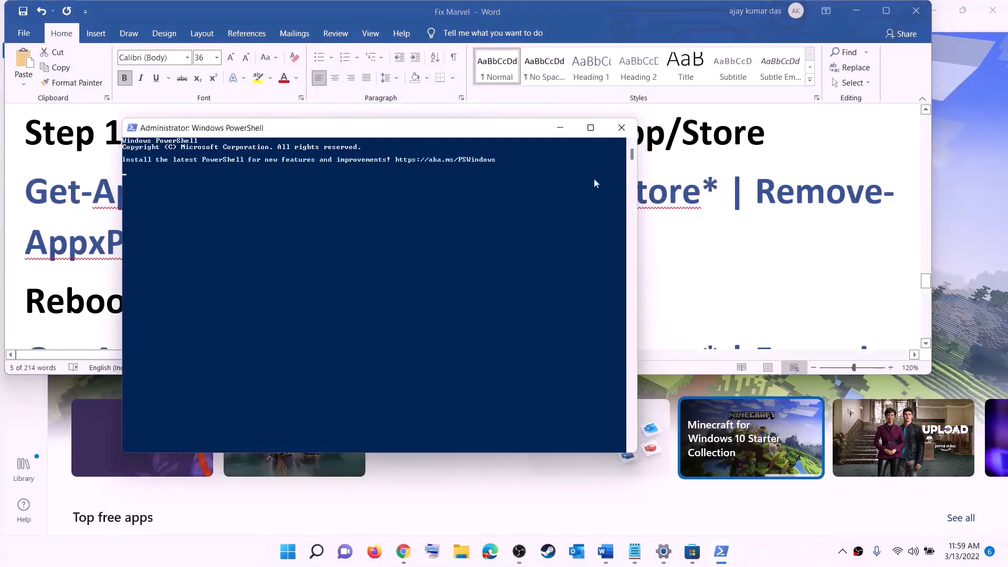
pyautogui.rightClick(313, 193)
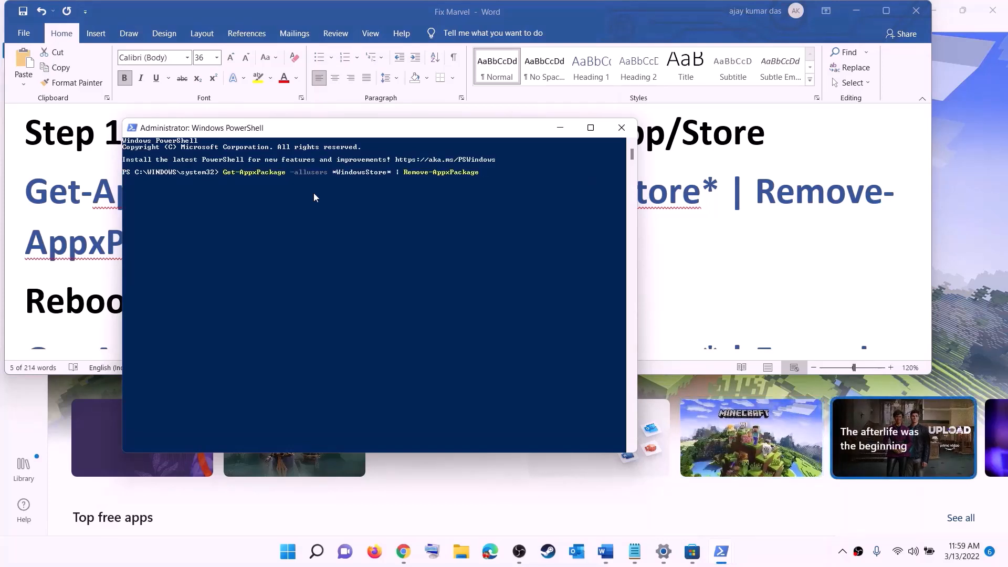
pyautogui.press('Return')
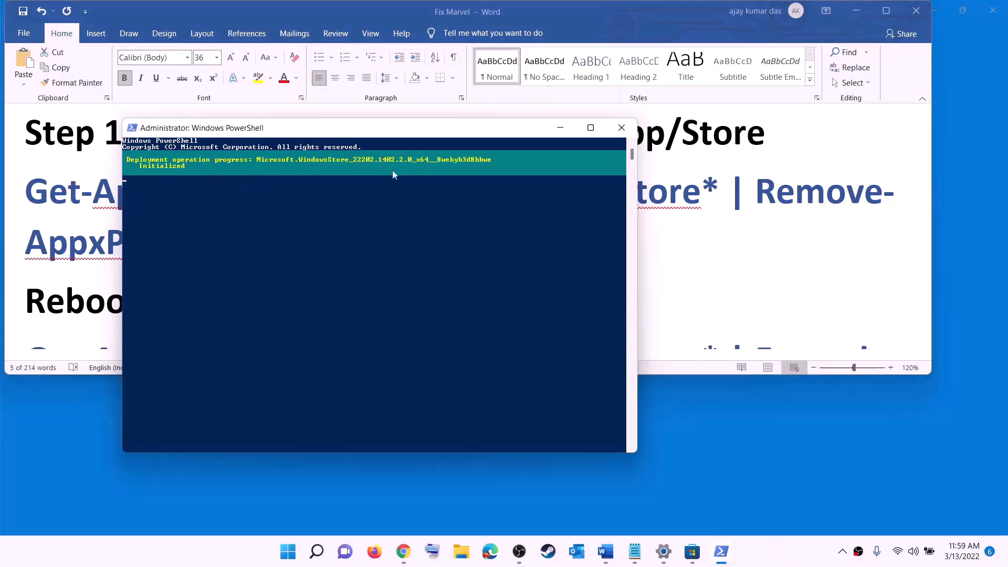
# Step: Highlight "Reboot" in Step 11 of the Word notes and look at the computer's power options without restarting
pyautogui.click(20, 268)
pyautogui.doubleClick(96, 303)
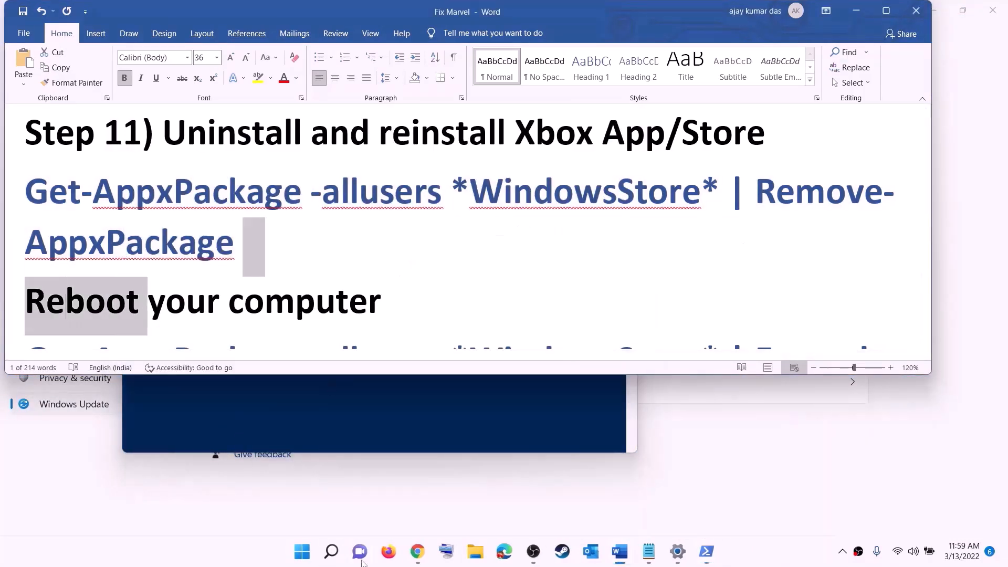
pyautogui.click(305, 557)
pyautogui.click(668, 505)
pyautogui.click(216, 241)
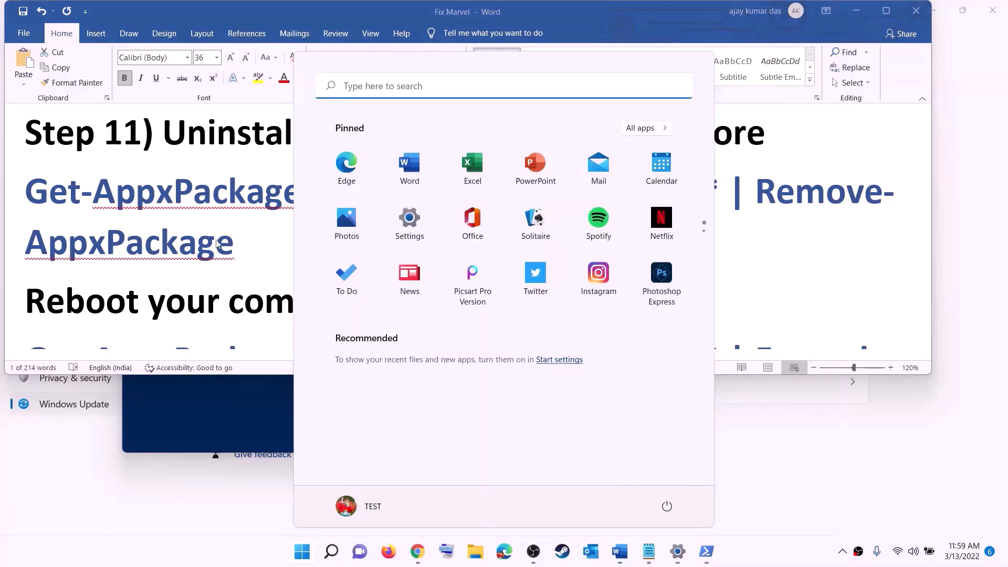
# Step: Copy the Get-AppxPackage WindowsStore command with Add-AppxPackage -DisableDevelopmentMode -Register from below "Reboot your computer" in the notes
pyautogui.scroll(-2, 289, 236)
pyautogui.scroll(-2, 290, 237)
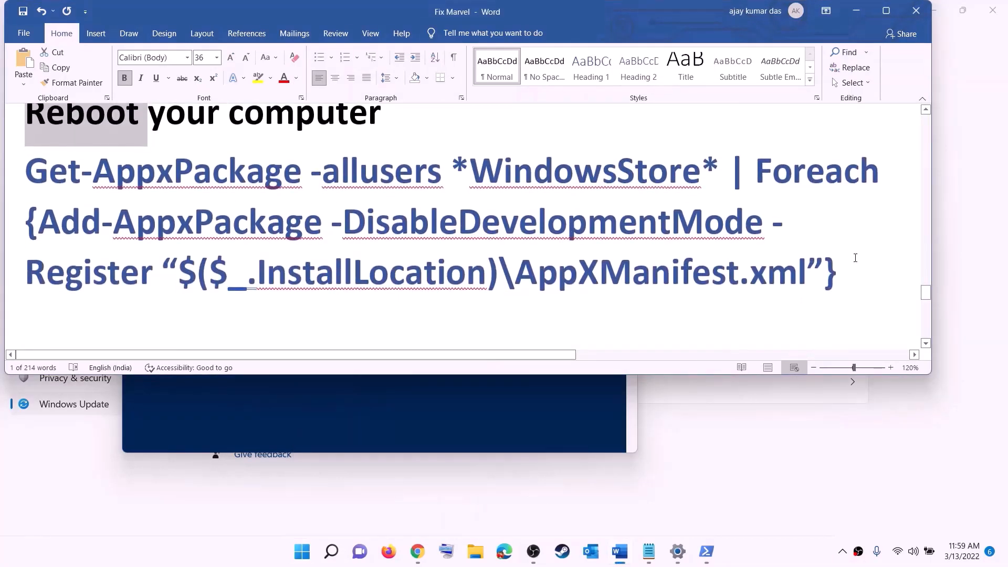
pyautogui.moveTo(855, 263); pyautogui.dragTo(161, 201)
pyautogui.rightClick(160, 201)
pyautogui.click(206, 229)
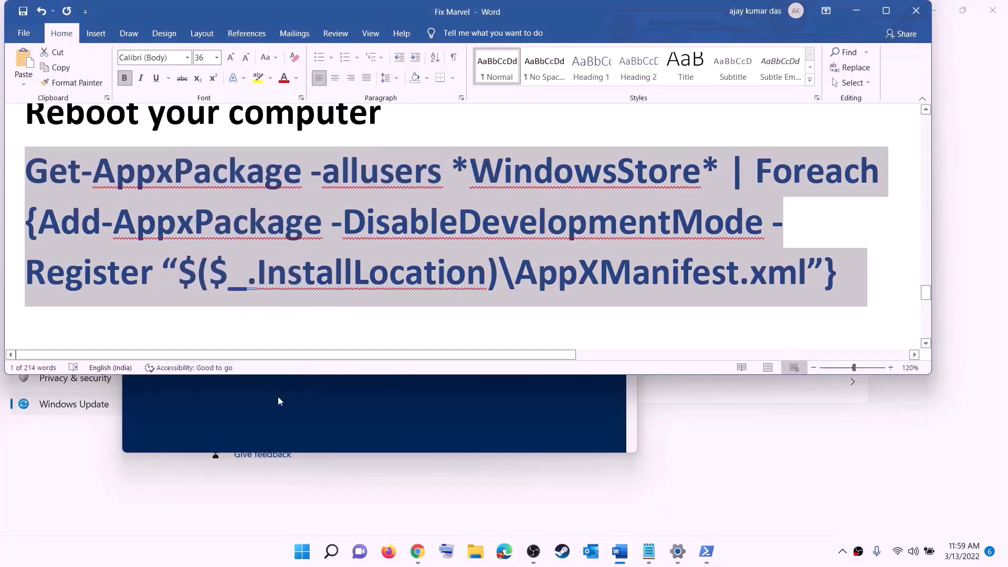
# Step: Open another Windows PowerShell window as administrator and run the copied command that re-registers the WindowsStore package
pyautogui.click(302, 553)
pyautogui.write('p')
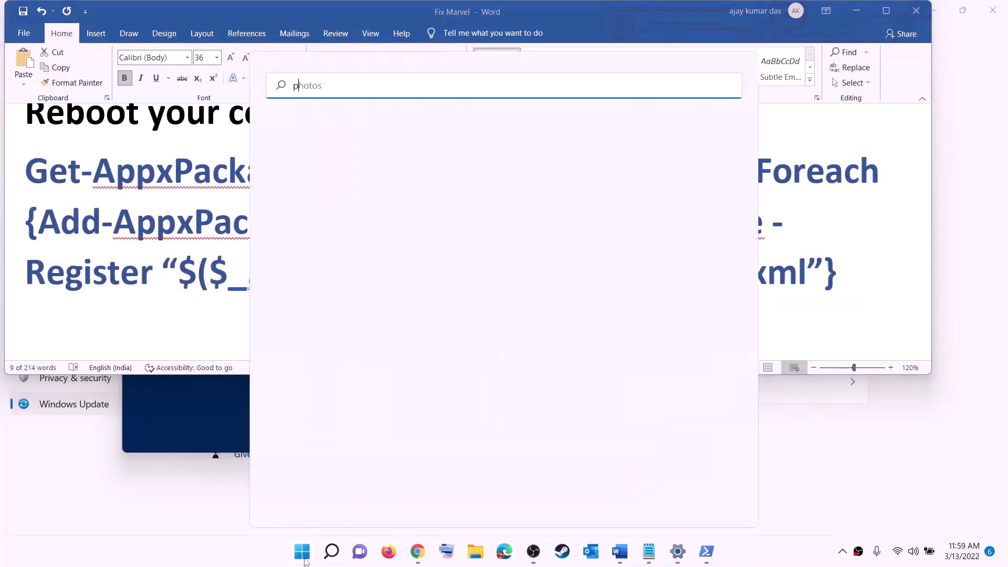
pyautogui.write('owershell')
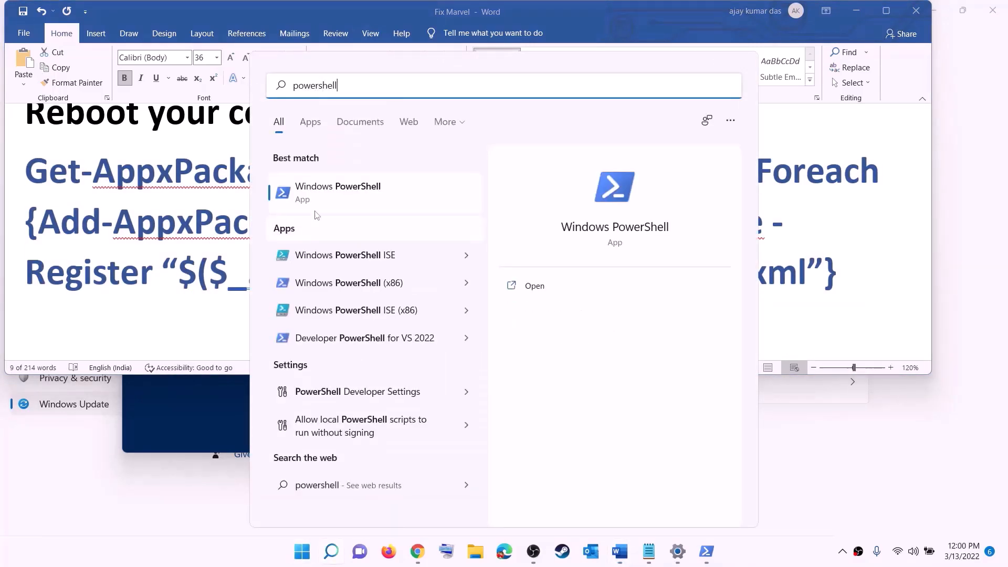
pyautogui.rightClick(323, 199)
pyautogui.click(411, 223)
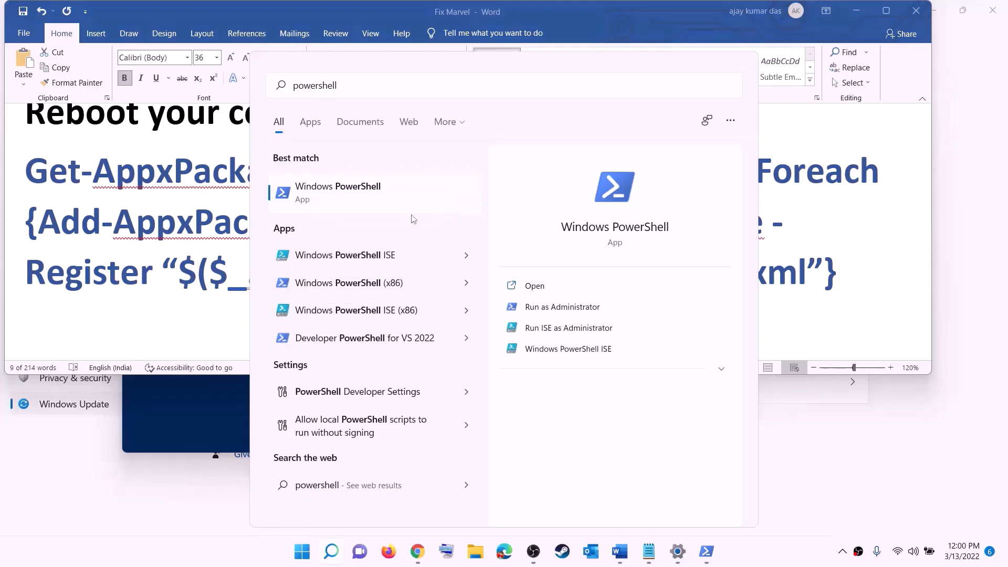
pyautogui.click(450, 374)
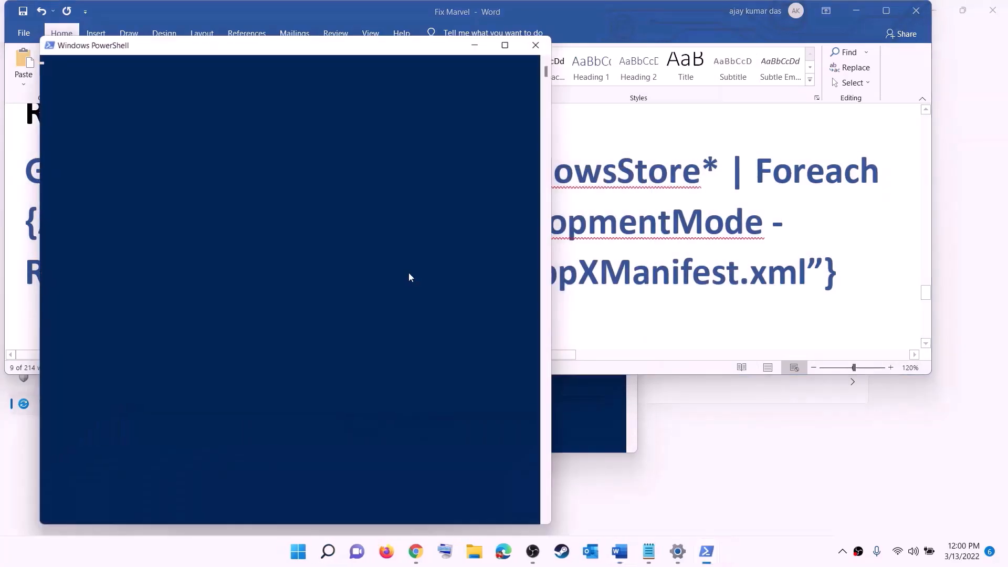
pyautogui.moveTo(360, 45); pyautogui.dragTo(478, 109)
pyautogui.hotkey('ctrl', 'v')
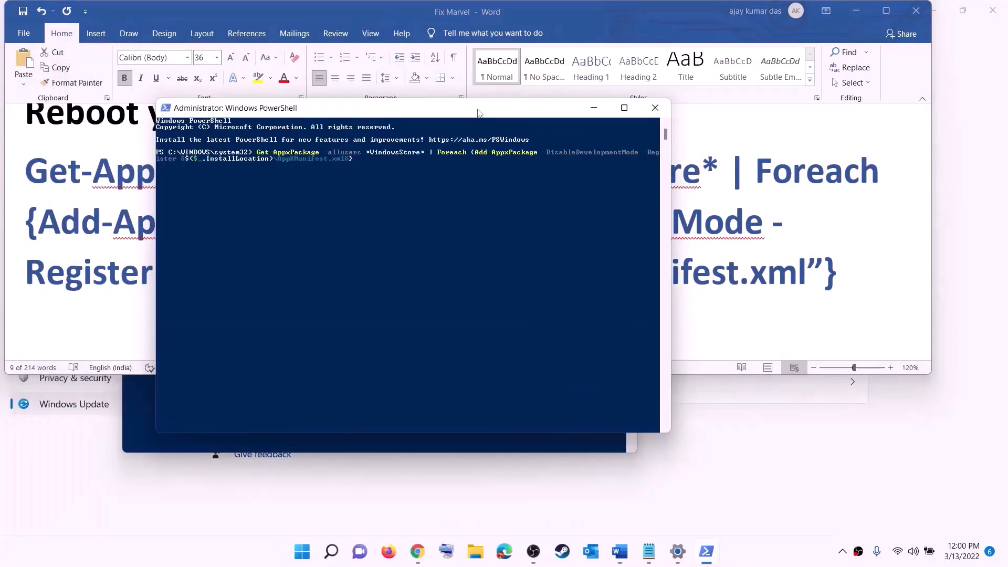
pyautogui.press('Return')
# Step: Search Windows for store and open the Microsoft Store
pyautogui.click(309, 556)
pyautogui.write('s')
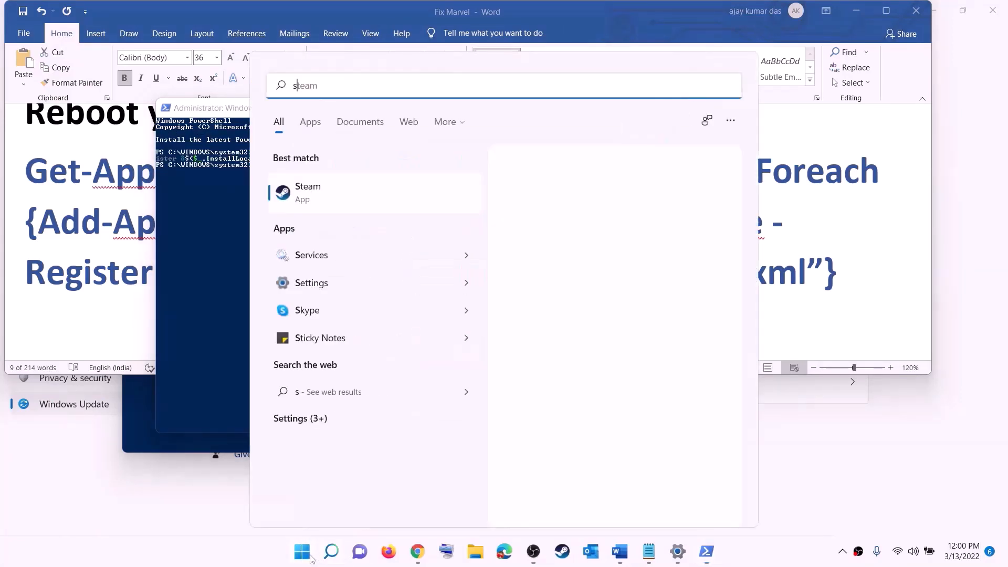
pyautogui.write('tore')
pyautogui.click(315, 182)
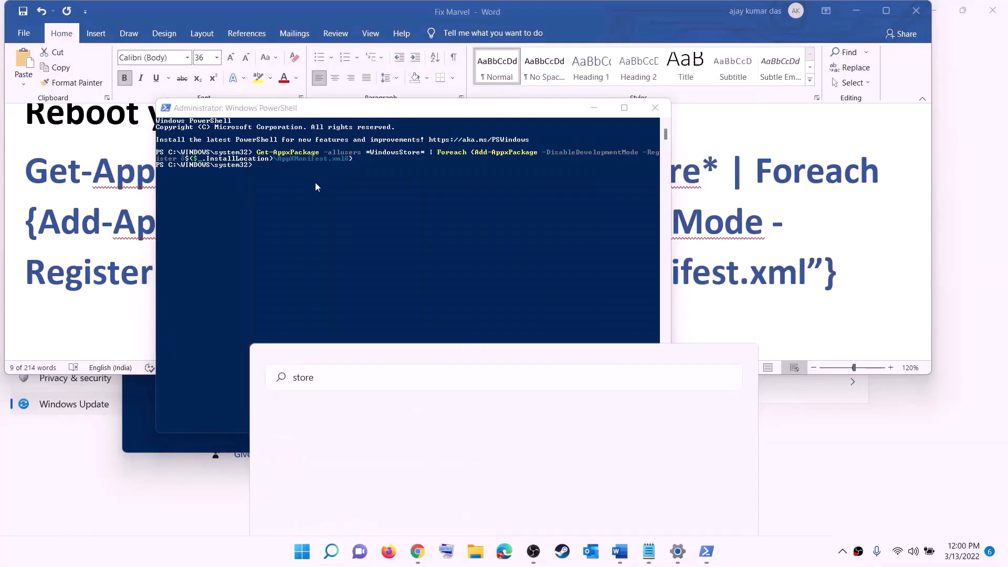
pyautogui.click(710, 10)
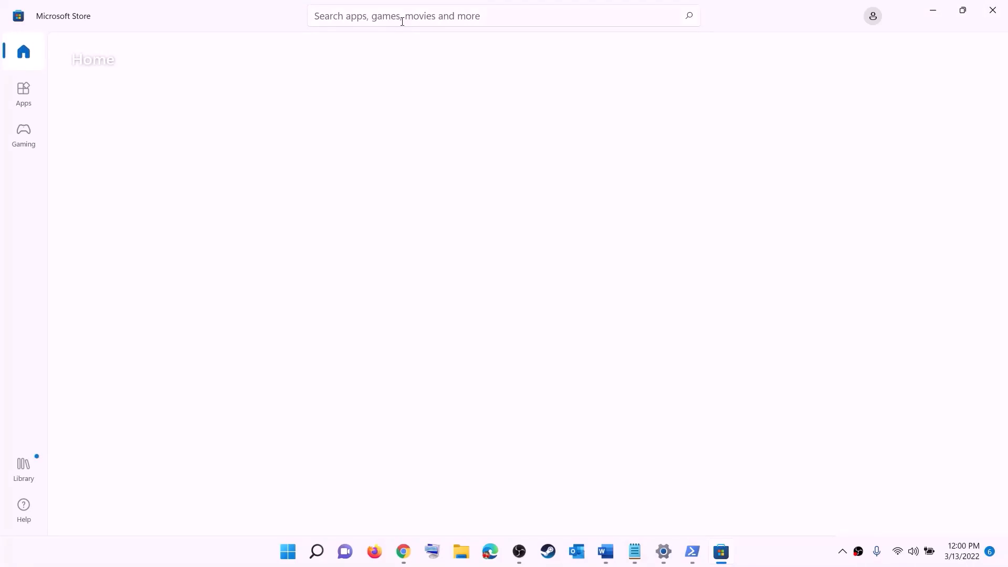
# Step: Search the Microsoft Store for xbox and open the Xbox app's page
pyautogui.click(378, 15)
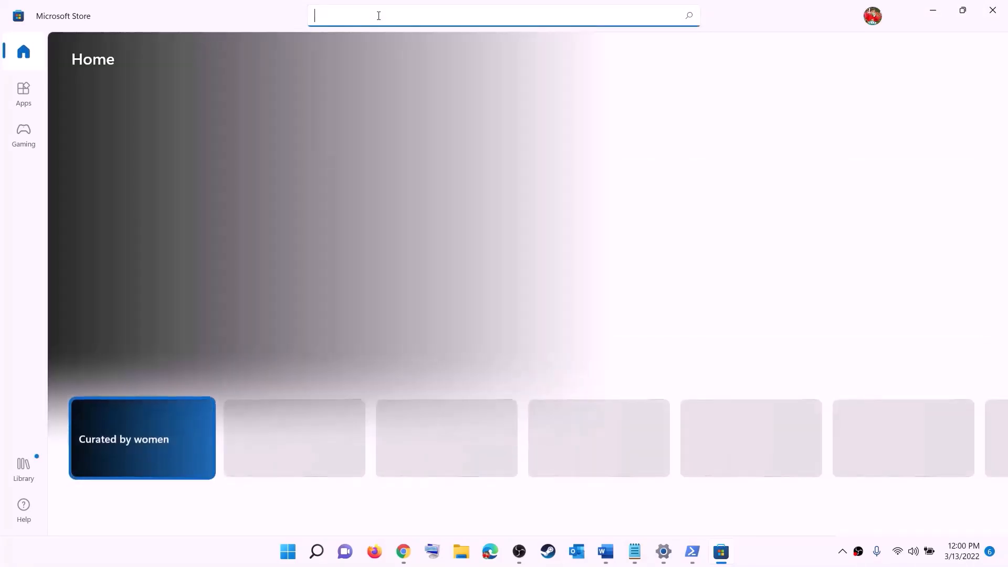
pyautogui.write('xbo')
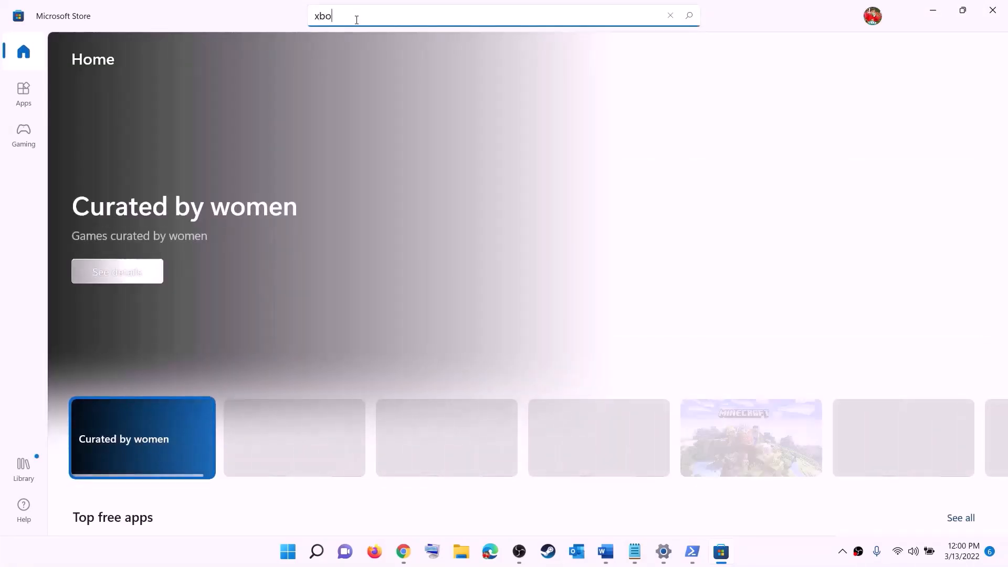
pyautogui.write('x')
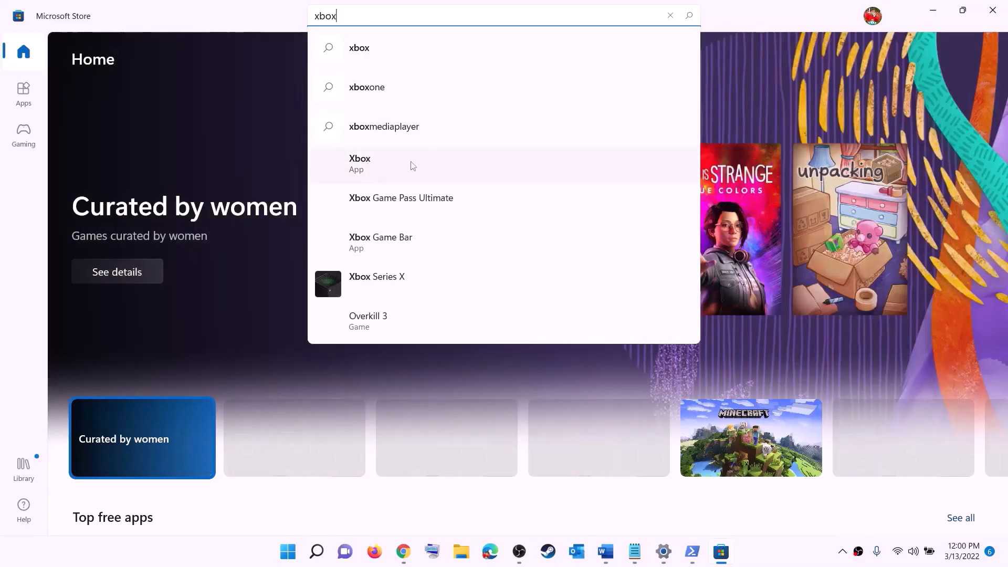
pyautogui.click(378, 169)
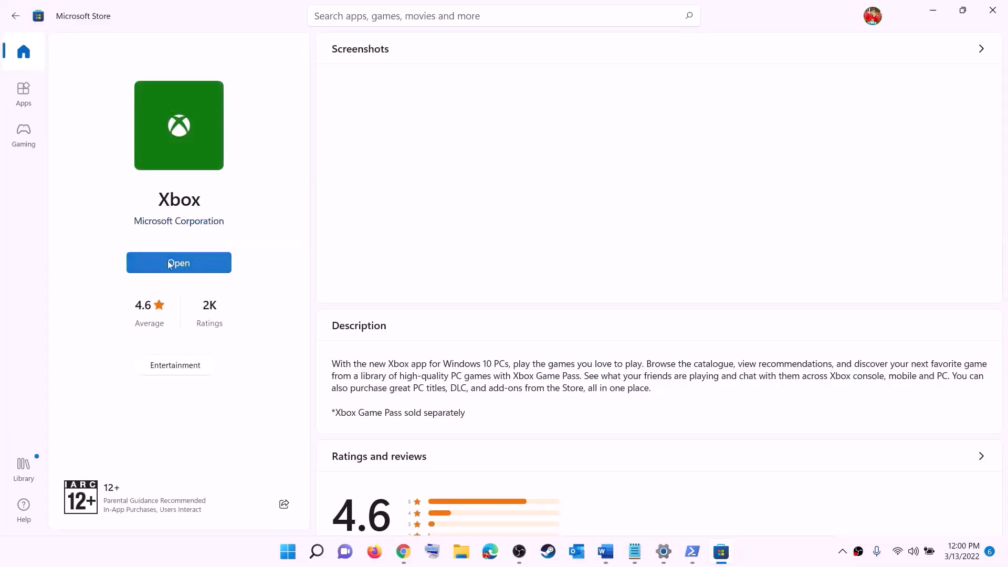
# Step: Go to Step 12 of the Word notes and highlight the advice on installing to C drive/Different Drive
pyautogui.click(606, 552)
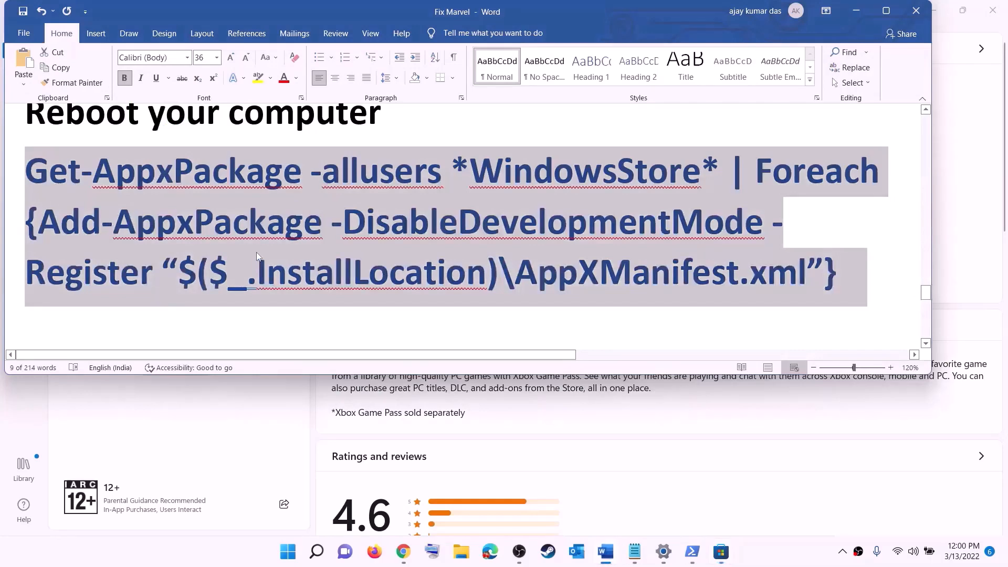
pyautogui.scroll(-5, 256, 252)
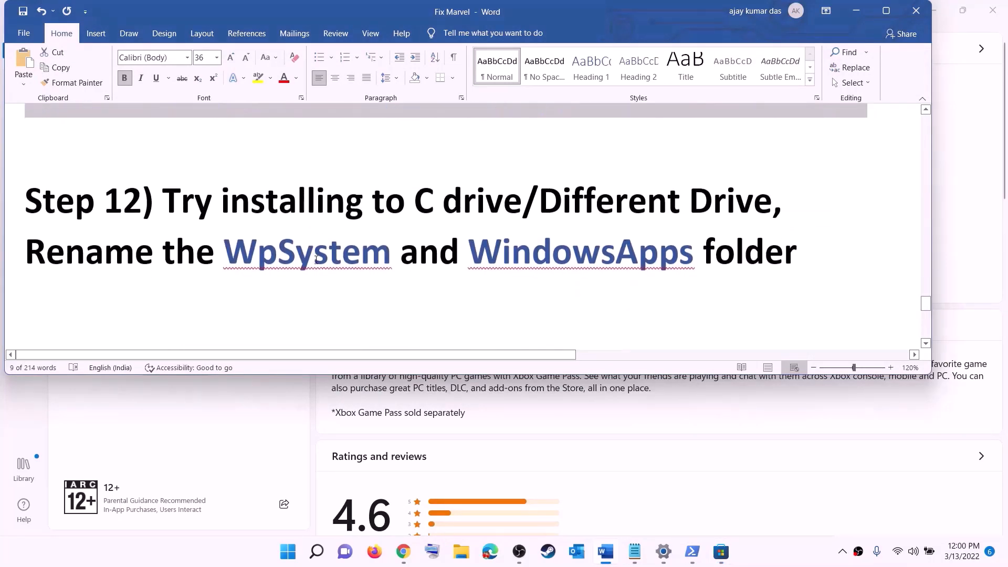
pyautogui.moveTo(143, 203); pyautogui.dragTo(683, 197)
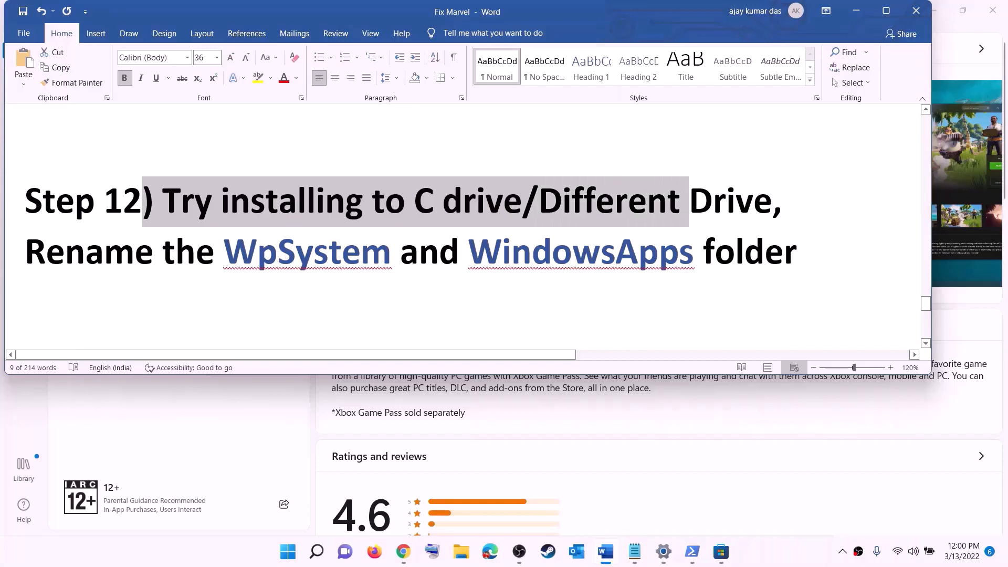
pyautogui.click(442, 210)
pyautogui.doubleClick(429, 204)
pyautogui.moveTo(541, 204); pyautogui.dragTo(753, 203)
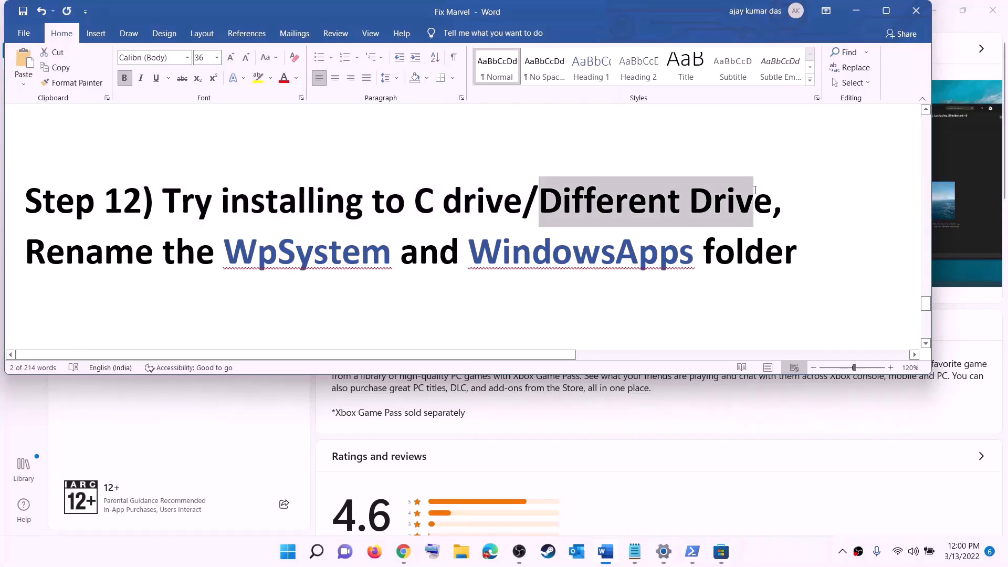
# Step: Open the Windows storage settings page that controls where new content is saved
pyautogui.click(288, 562)
pyautogui.click(472, 221)
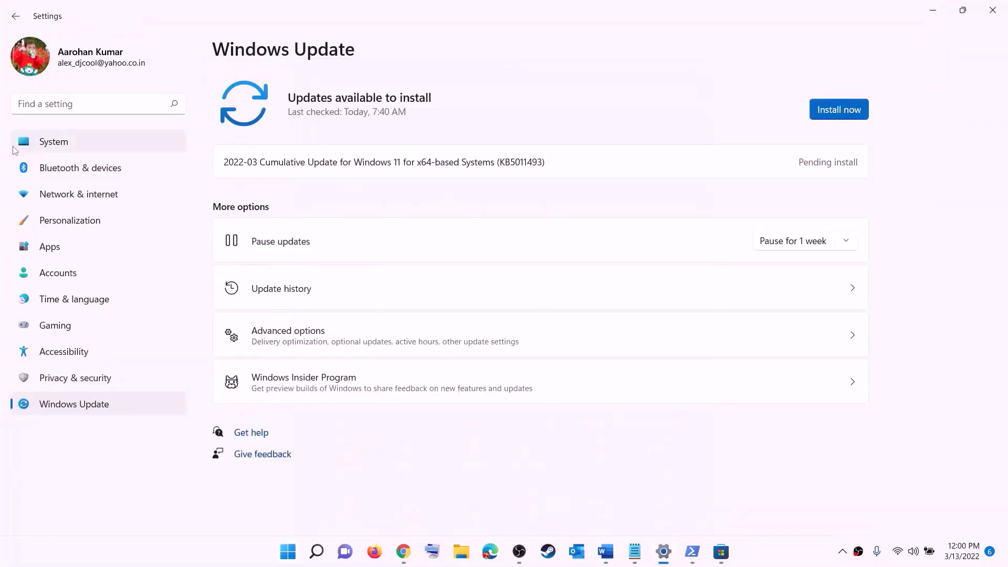
pyautogui.click(60, 143)
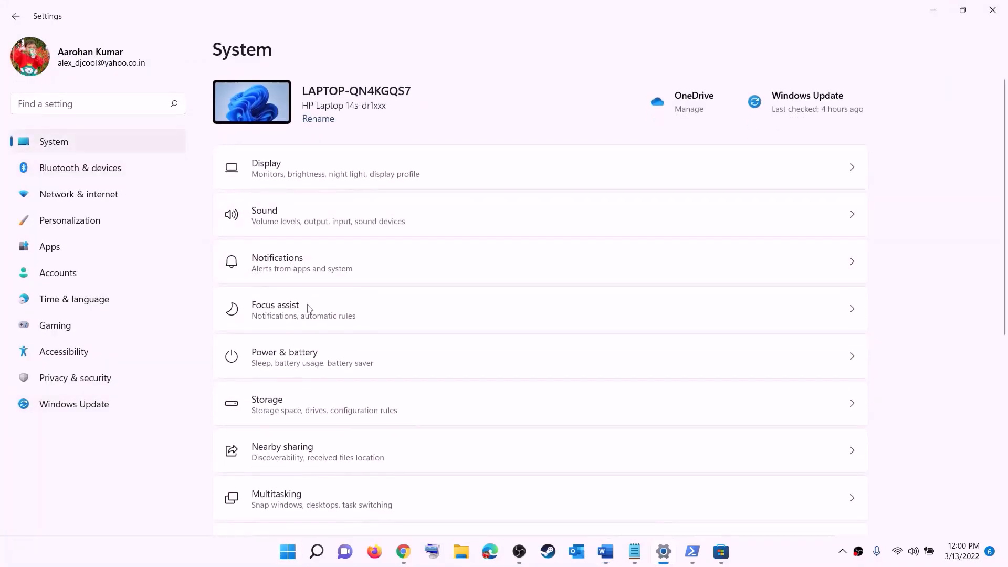
pyautogui.scroll(-2, 235, 268)
pyautogui.click(269, 278)
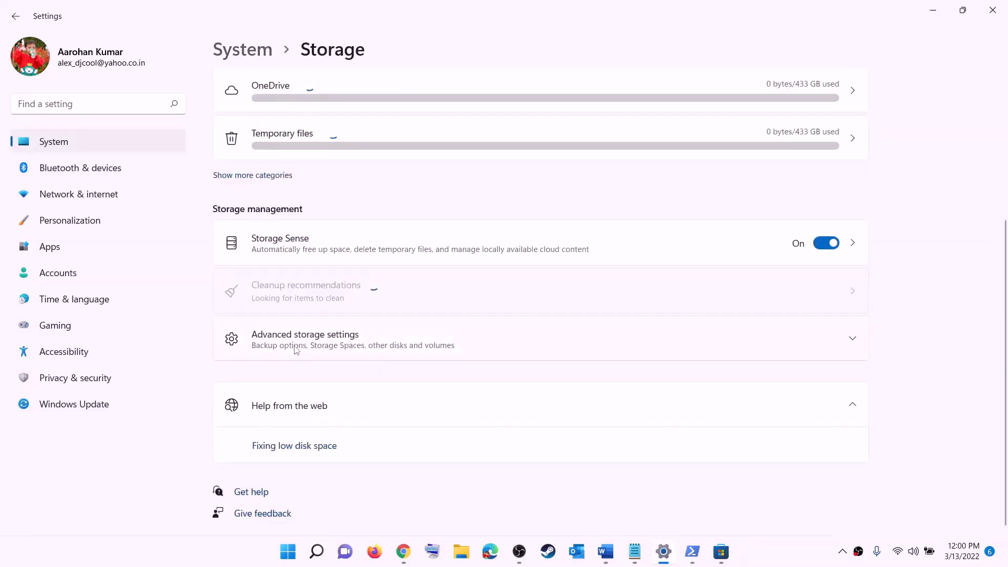
pyautogui.click(320, 341)
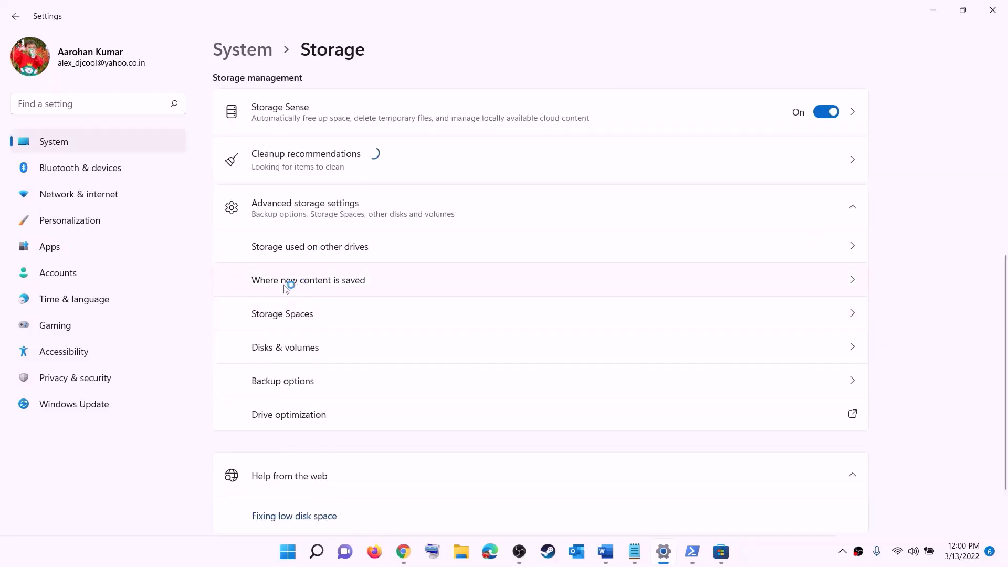
pyautogui.click(325, 282)
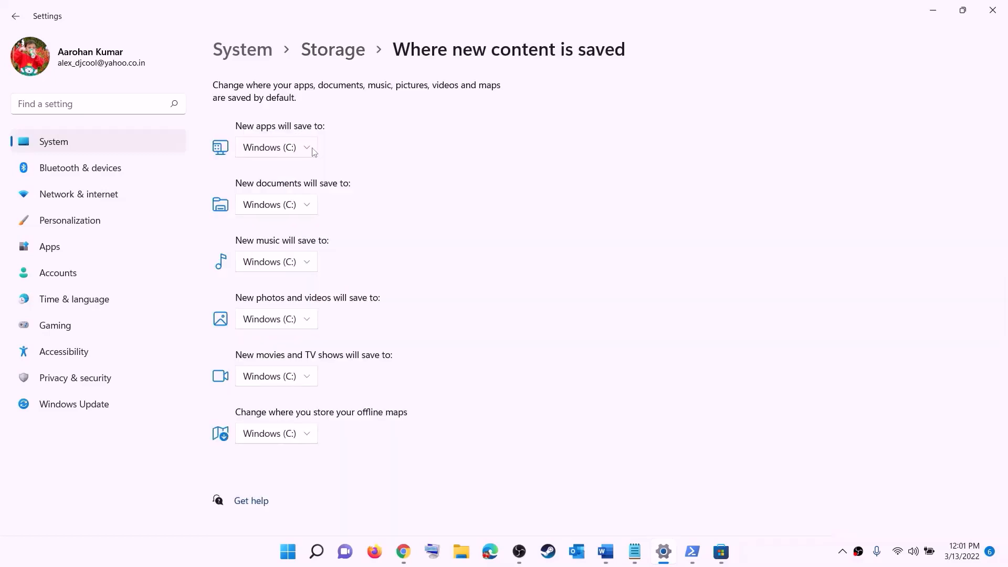
# Step: Review the available drive choices for where new apps will save
pyautogui.click(310, 151)
pyautogui.click(310, 156)
pyautogui.click(308, 152)
pyautogui.click(333, 160)
pyautogui.click(309, 152)
pyautogui.click(349, 153)
# Step: Close Settings and highlight the advice on renaming the WpSystem and WindowsApps folders in the Word notes
pyautogui.click(992, 11)
pyautogui.moveTo(35, 247); pyautogui.dragTo(584, 257)
pyautogui.moveTo(702, 258); pyautogui.dragTo(797, 259)
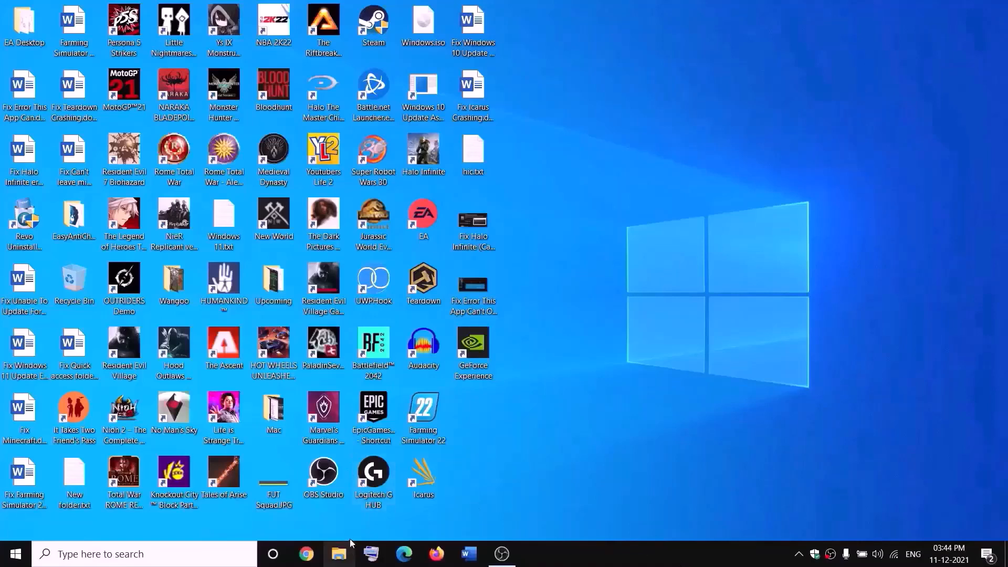
# Step: Open the New Volume (D:) drive in File Explorer
pyautogui.click(341, 554)
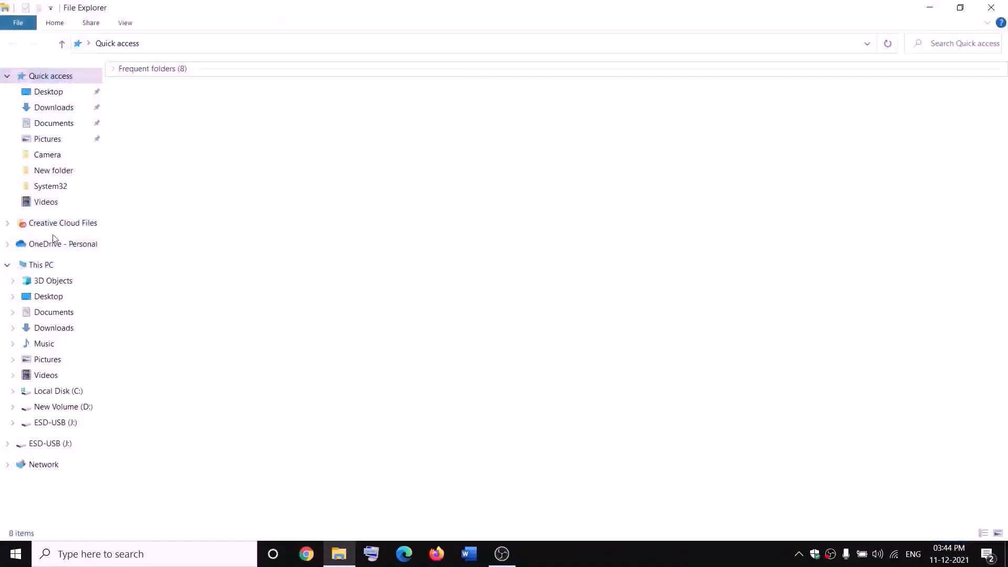
pyautogui.click(42, 265)
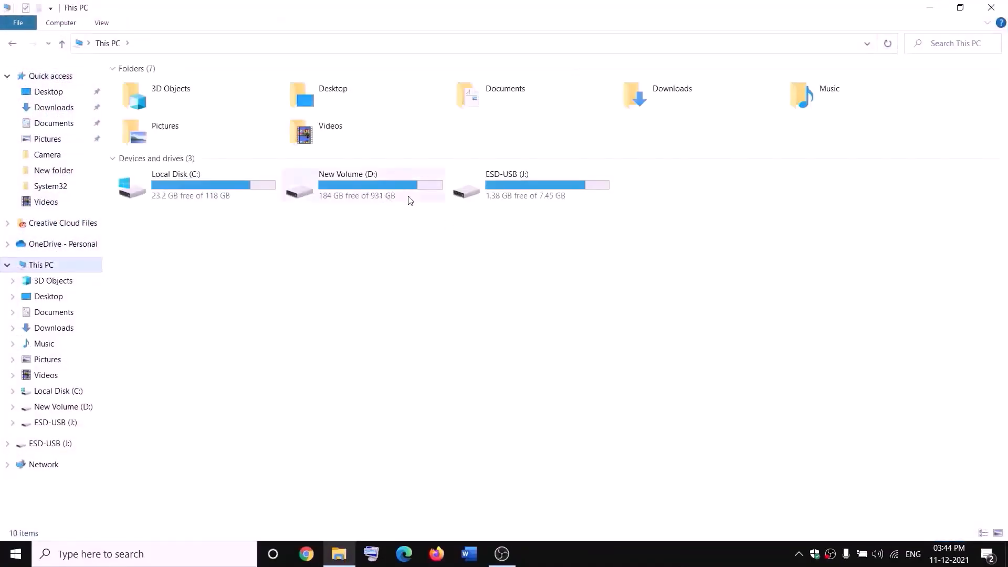
pyautogui.doubleClick(376, 196)
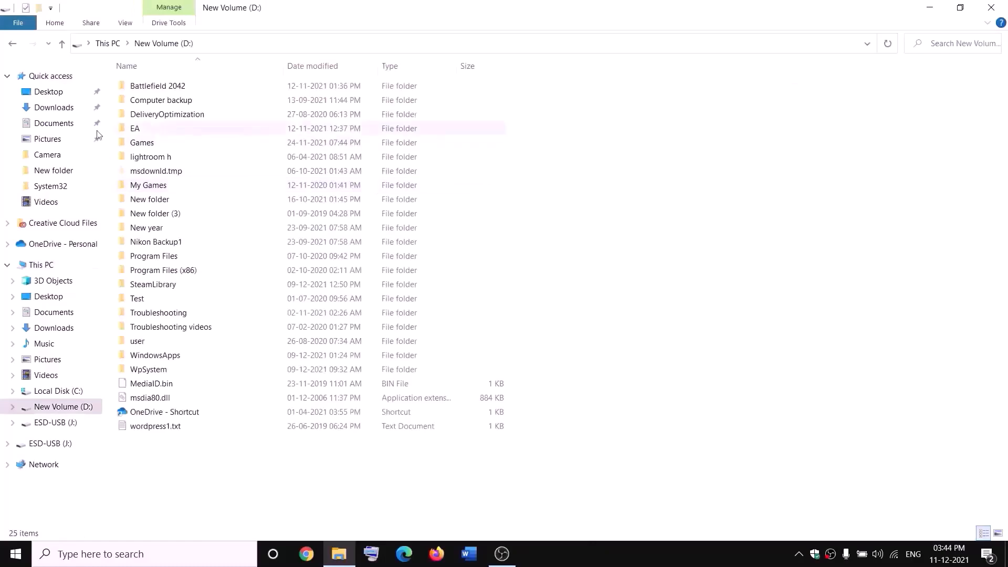
pyautogui.rightClick(164, 373)
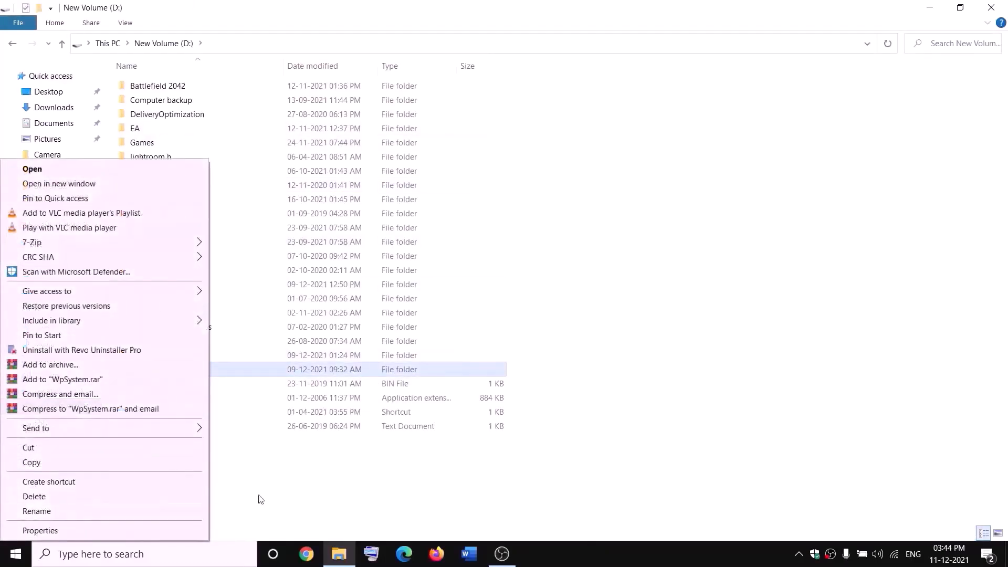
pyautogui.click(319, 480)
pyautogui.click(318, 480)
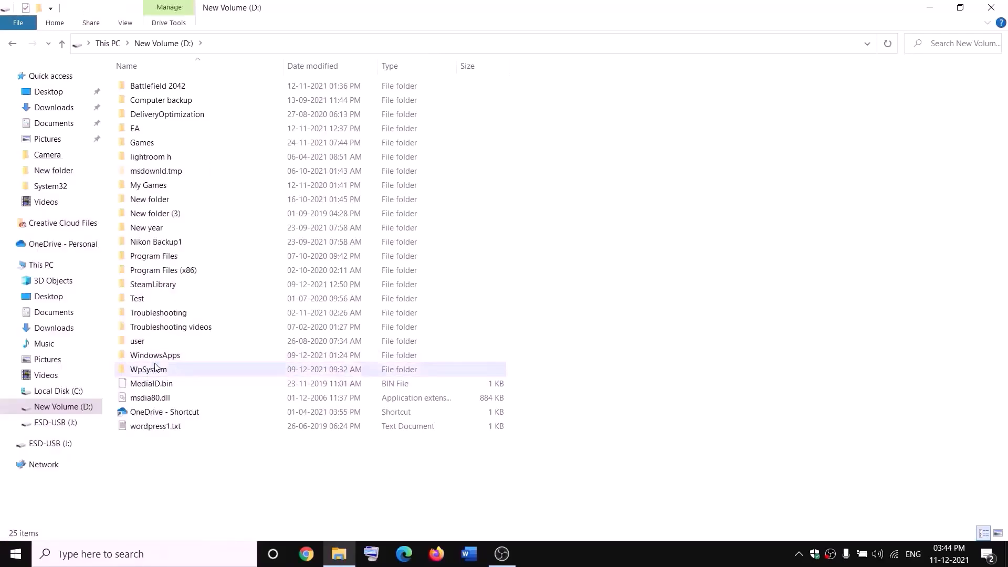
# Step: Open the advanced security settings of the WpSystem folder on the D: drive
pyautogui.moveTo(151, 373)
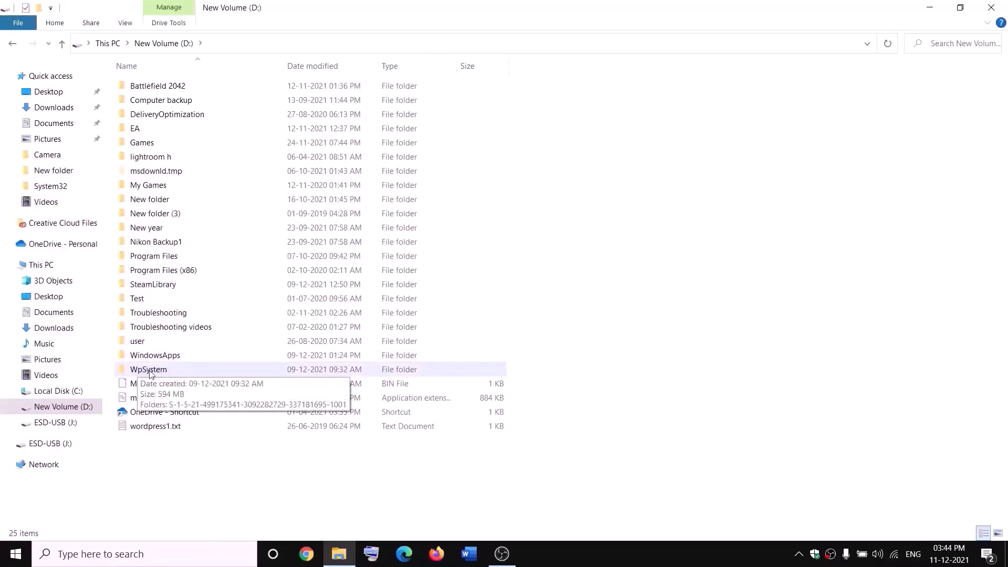
pyautogui.rightClick(148, 372)
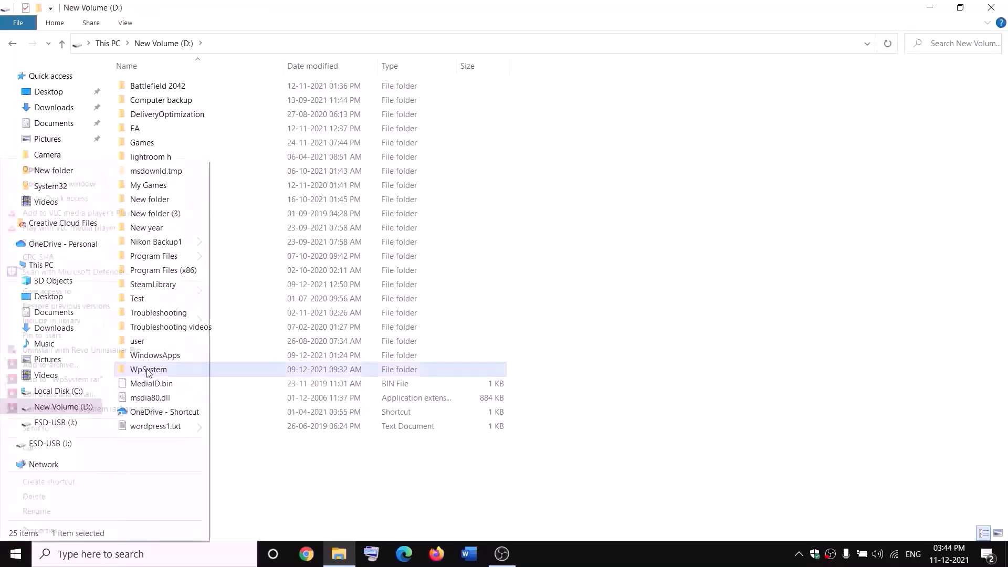
pyautogui.click(42, 530)
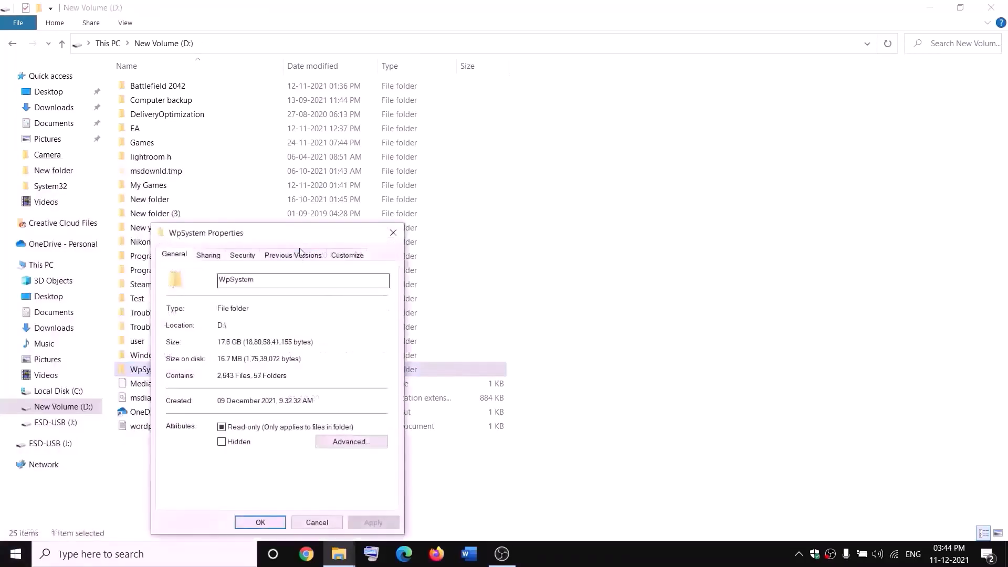
pyautogui.moveTo(504, 289); pyautogui.dragTo(429, 150)
pyautogui.click(376, 171)
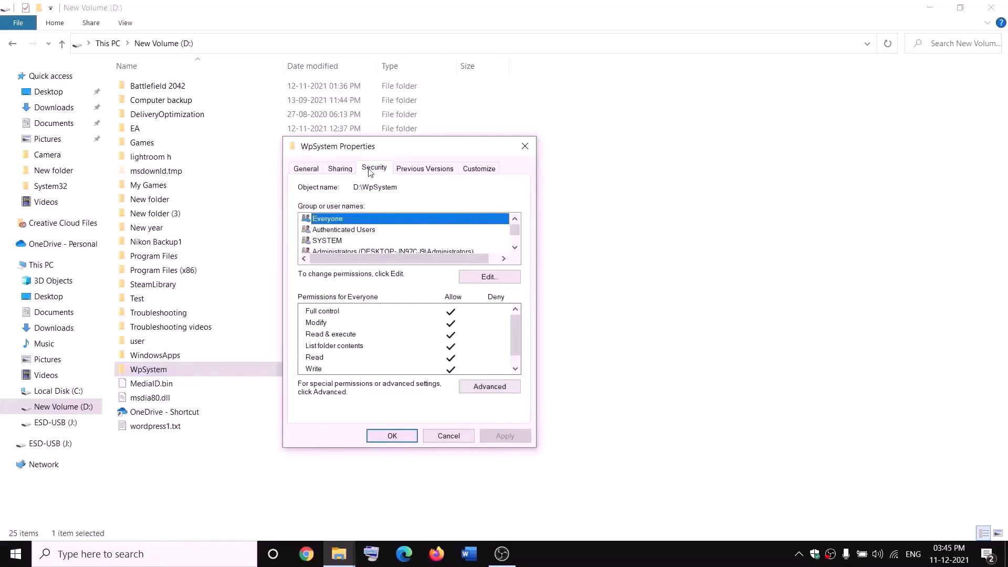
pyautogui.click(486, 391)
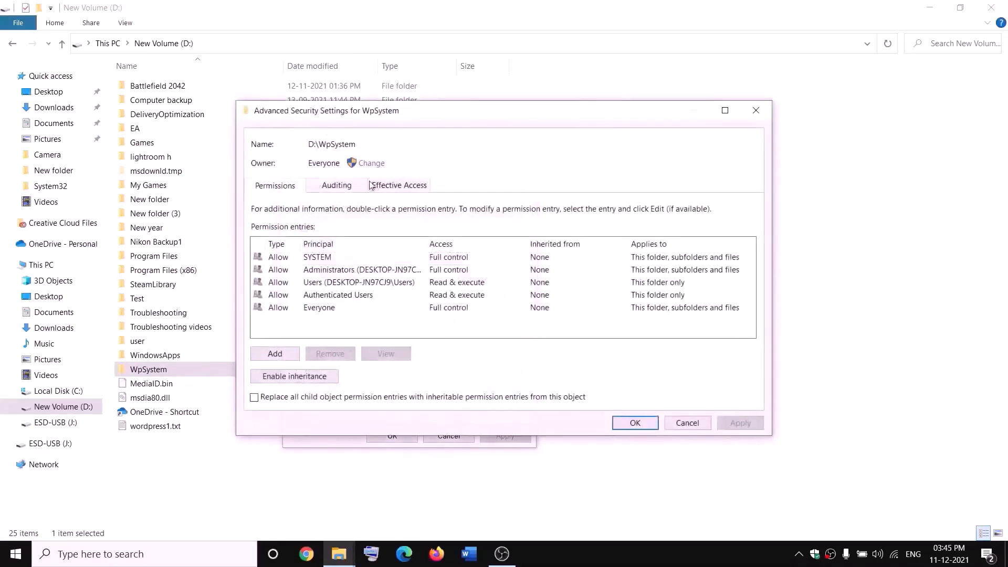
# Step: Change the owner of the WpSystem folder to Everyone, checking the name before accepting it
pyautogui.click(372, 163)
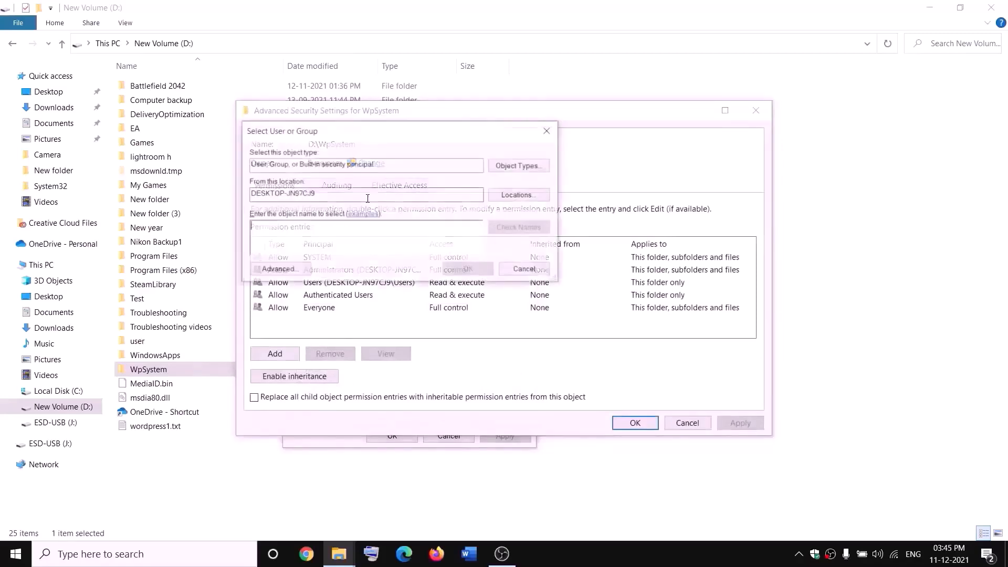
pyautogui.write('w')
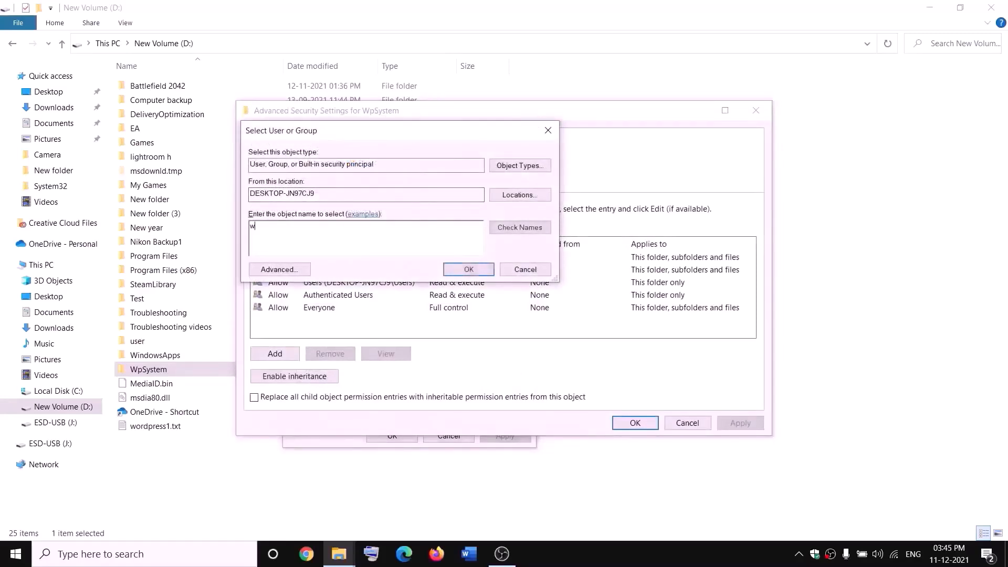
pyautogui.press('BackSpace')
pyautogui.write('e')
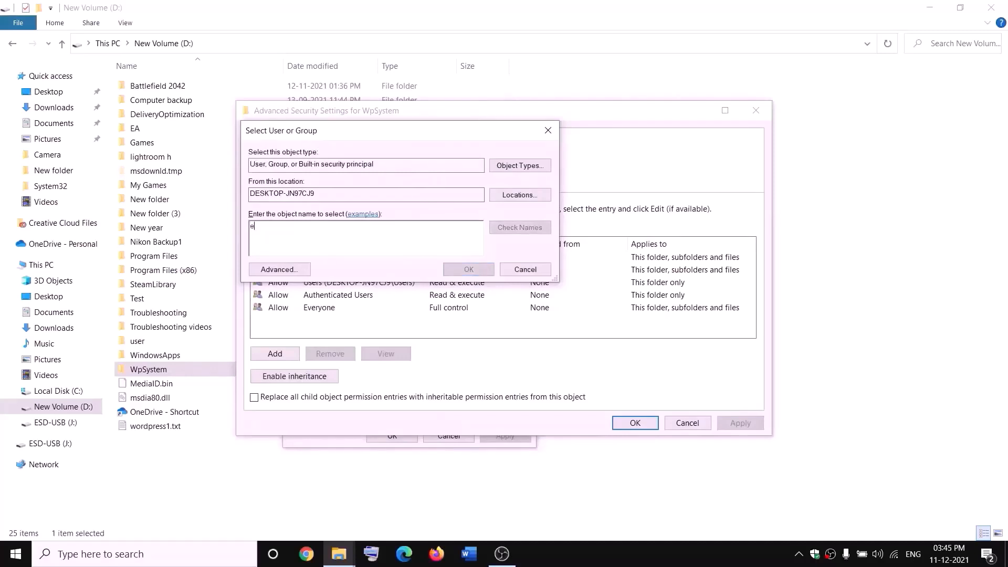
pyautogui.write('veryone')
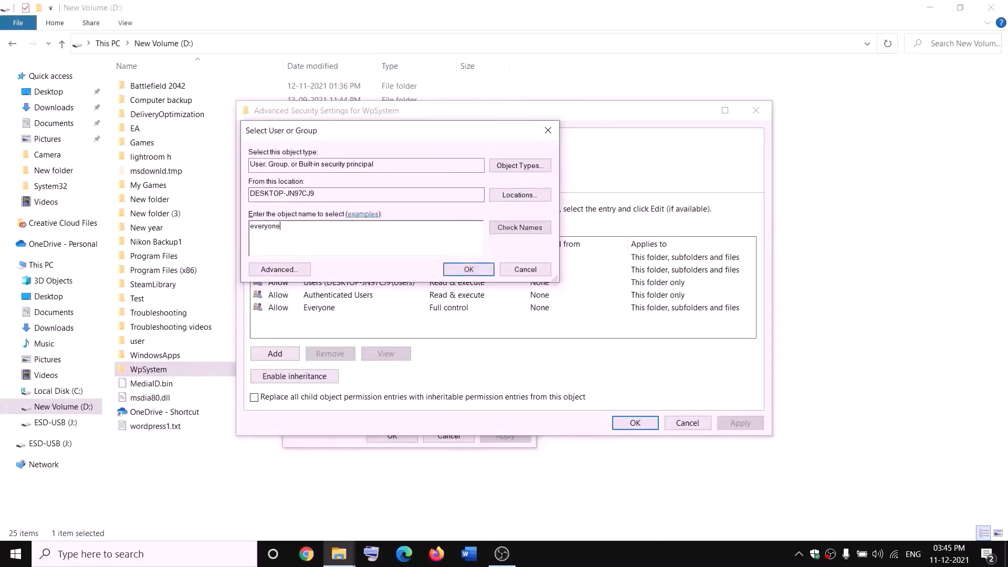
pyautogui.doubleClick(273, 226)
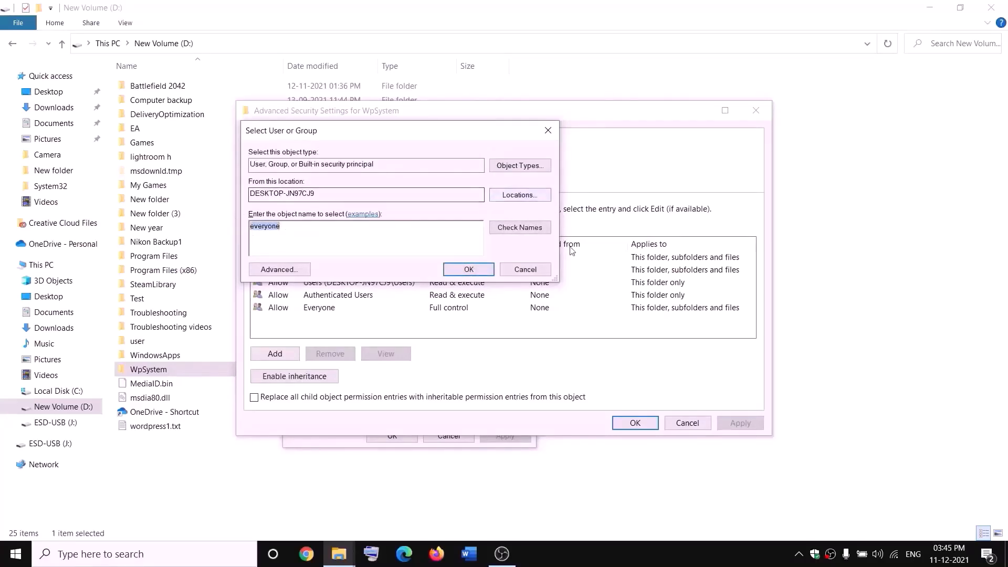
pyautogui.click(523, 233)
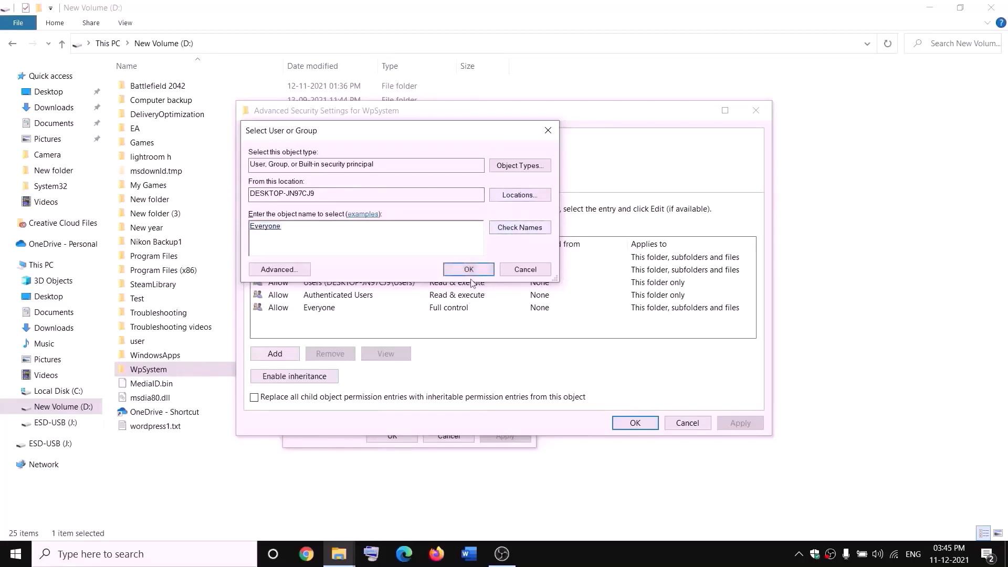
pyautogui.click(472, 270)
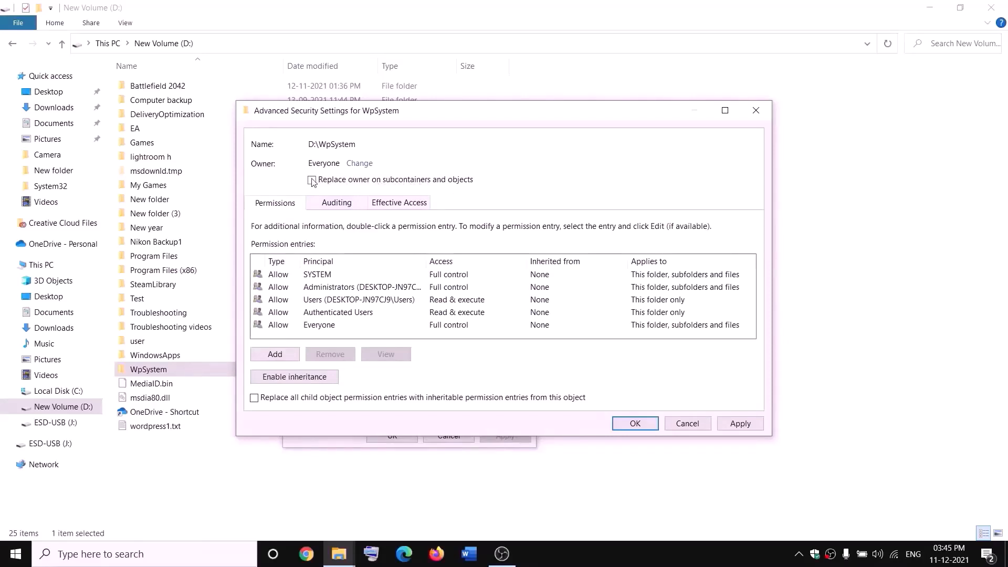
# Step: Apply the WpSystem ownership change with owner replacement on subcontainers and objects, and close the folder's properties
pyautogui.click(740, 423)
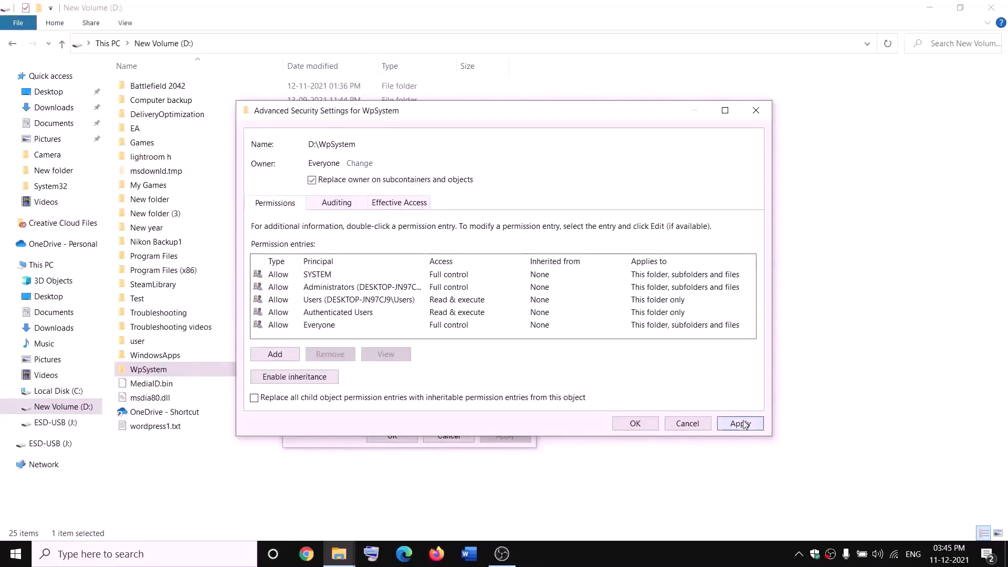
pyautogui.click(634, 424)
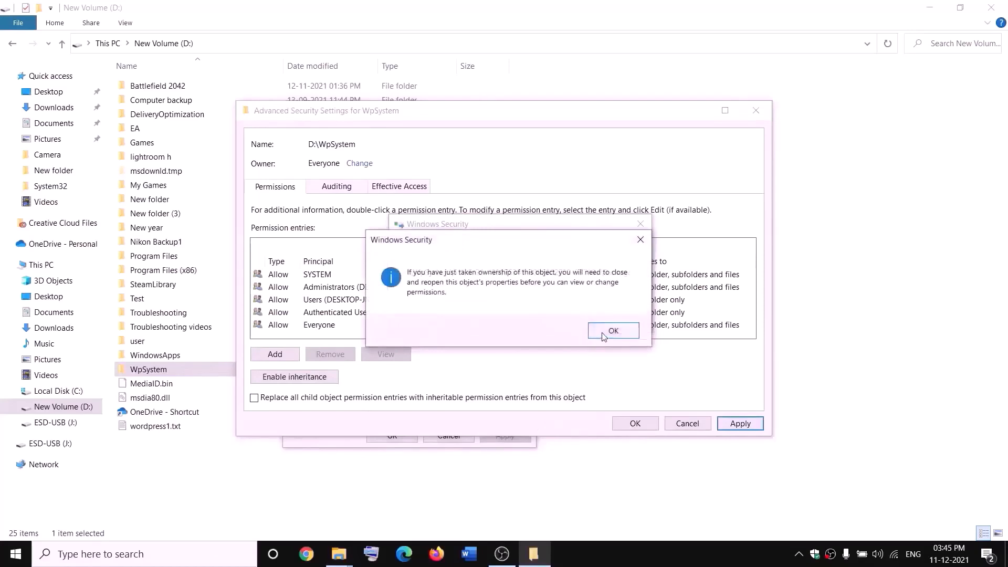
pyautogui.click(603, 335)
pyautogui.click(393, 436)
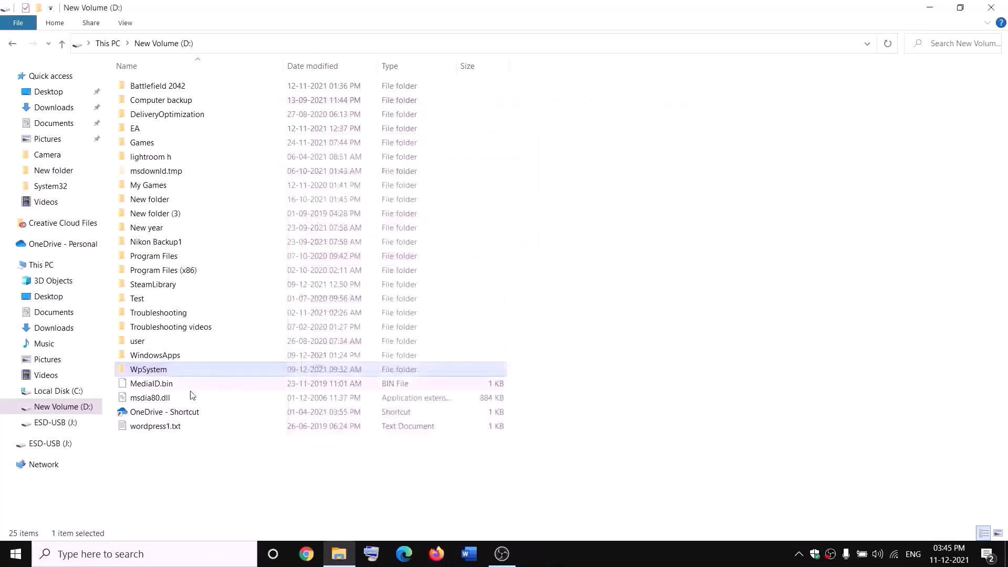
# Step: Reopen the WpSystem folder's properties and bring up its advanced security settings again
pyautogui.rightClick(151, 374)
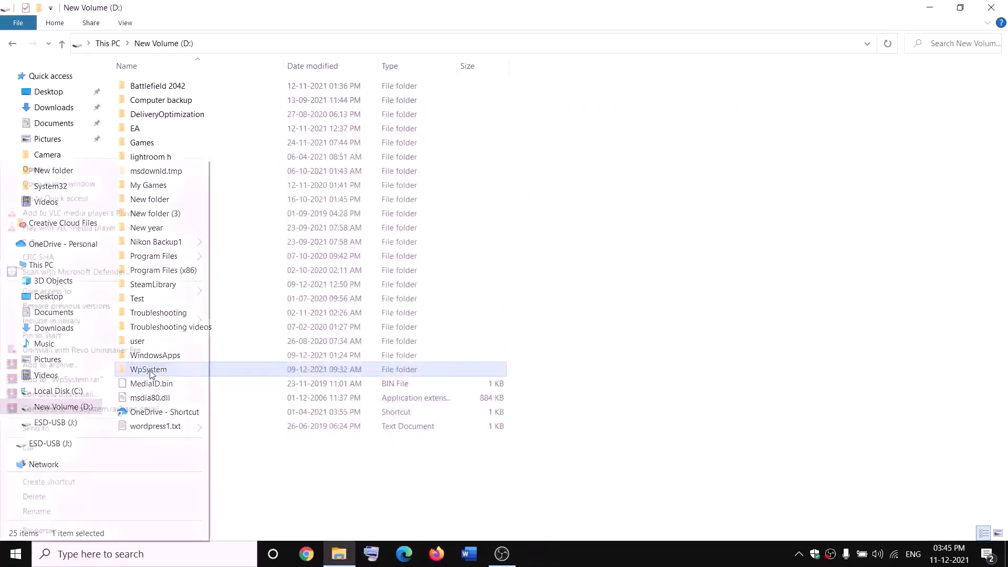
pyautogui.click(39, 531)
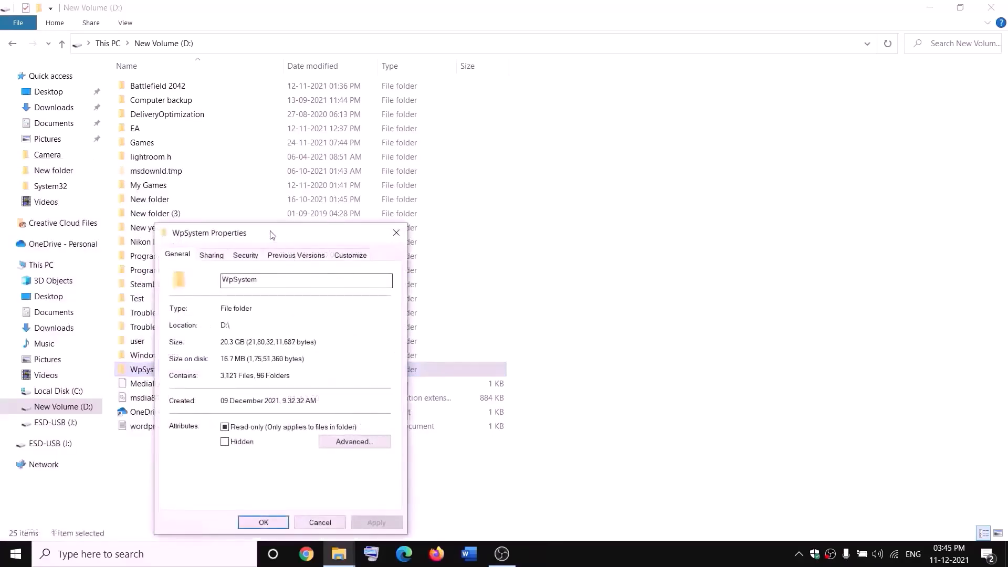
pyautogui.moveTo(270, 232); pyautogui.dragTo(333, 170)
pyautogui.click(371, 192)
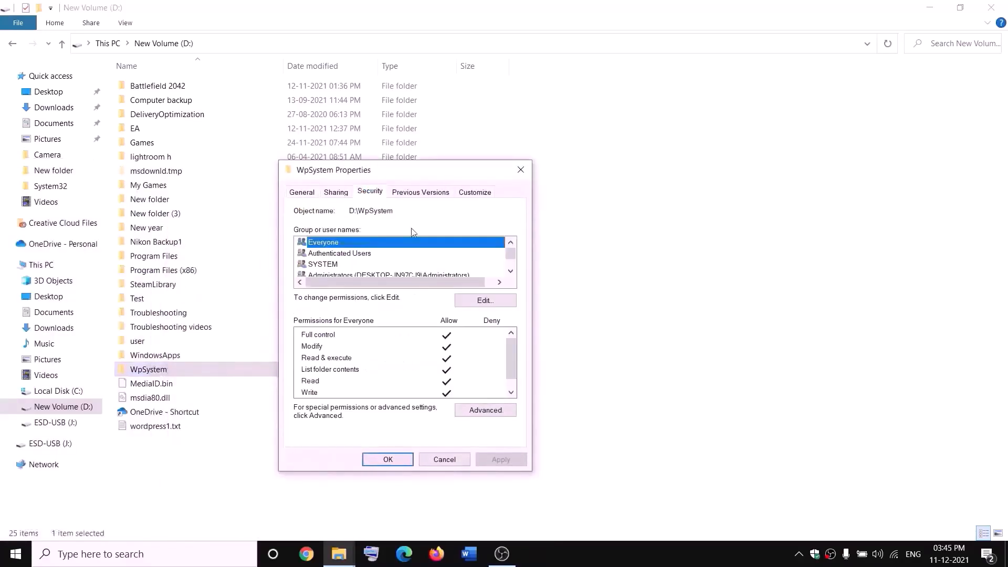
pyautogui.click(489, 410)
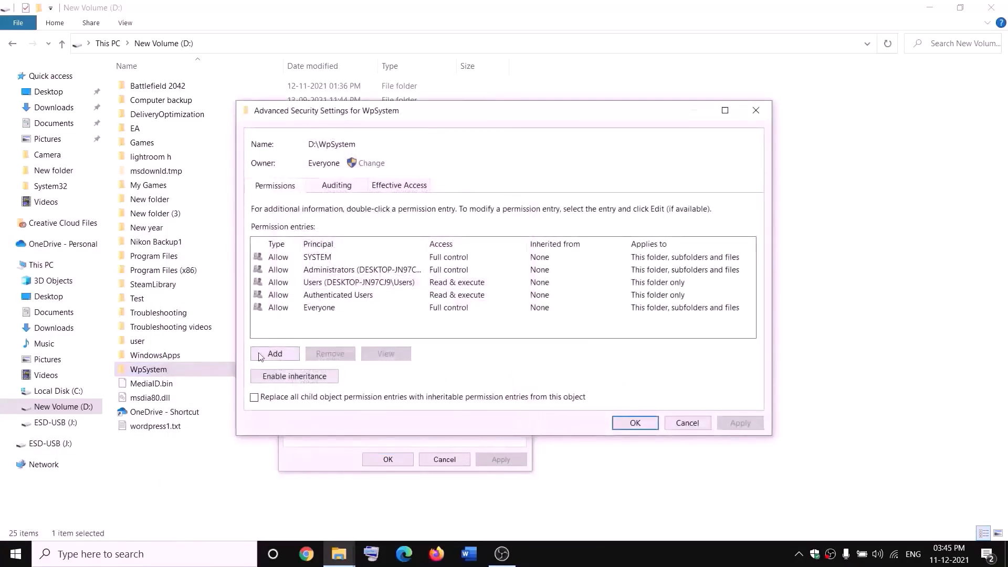
# Step: Add an Allow permission entry for WpSystem with Everyone as principal and Full control enabled
pyautogui.click(272, 357)
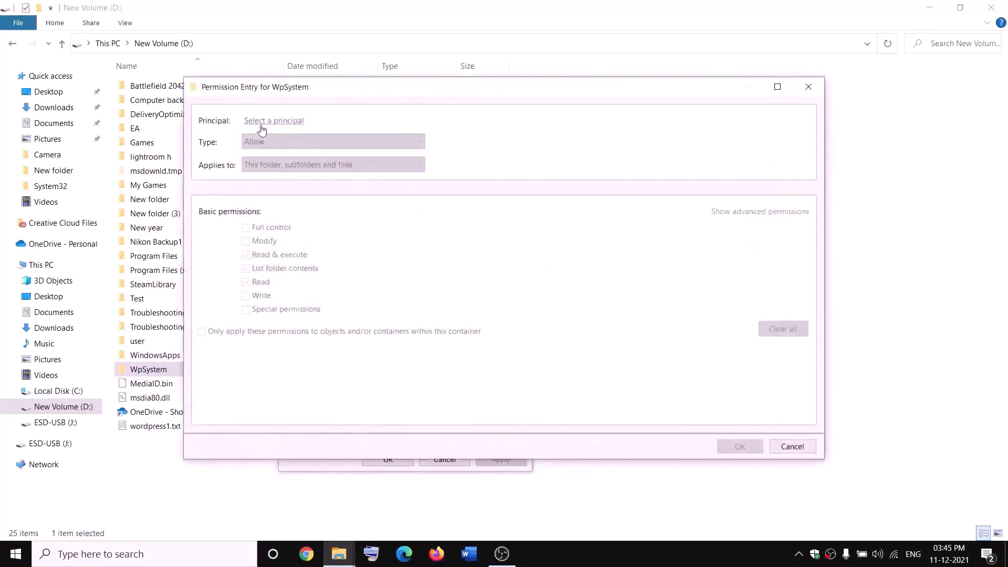
pyautogui.click(272, 122)
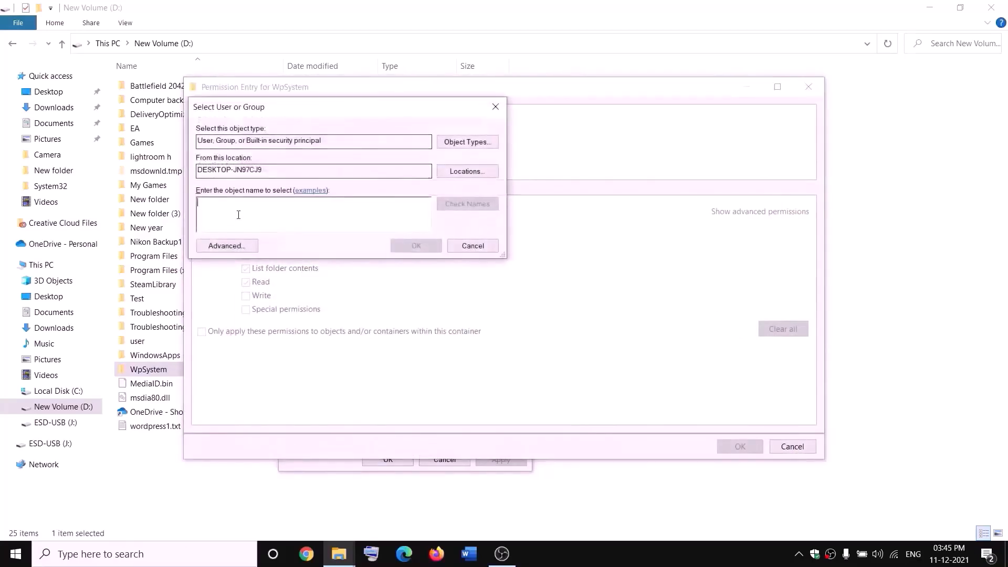
pyautogui.write('everyone')
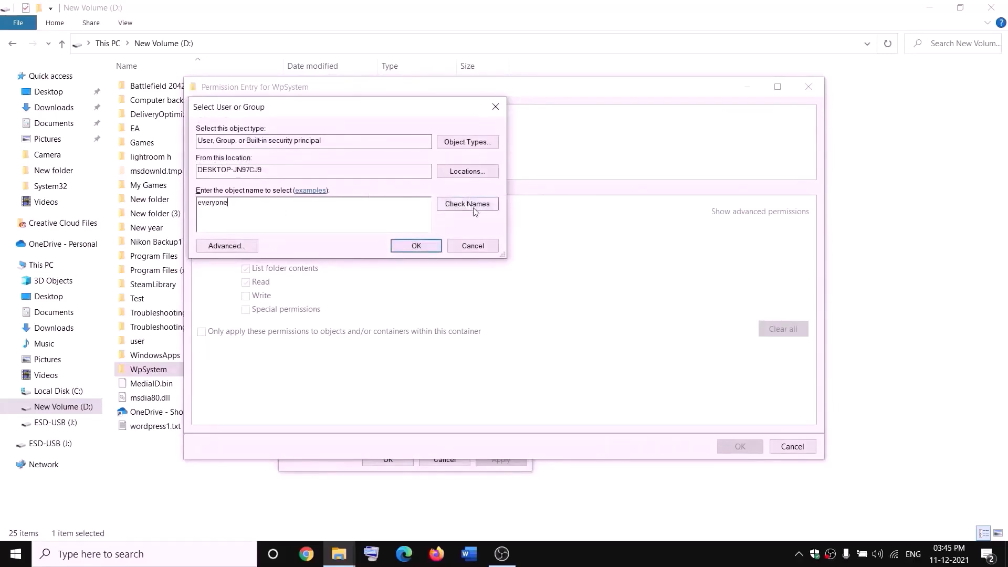
pyautogui.click(456, 205)
pyautogui.click(416, 246)
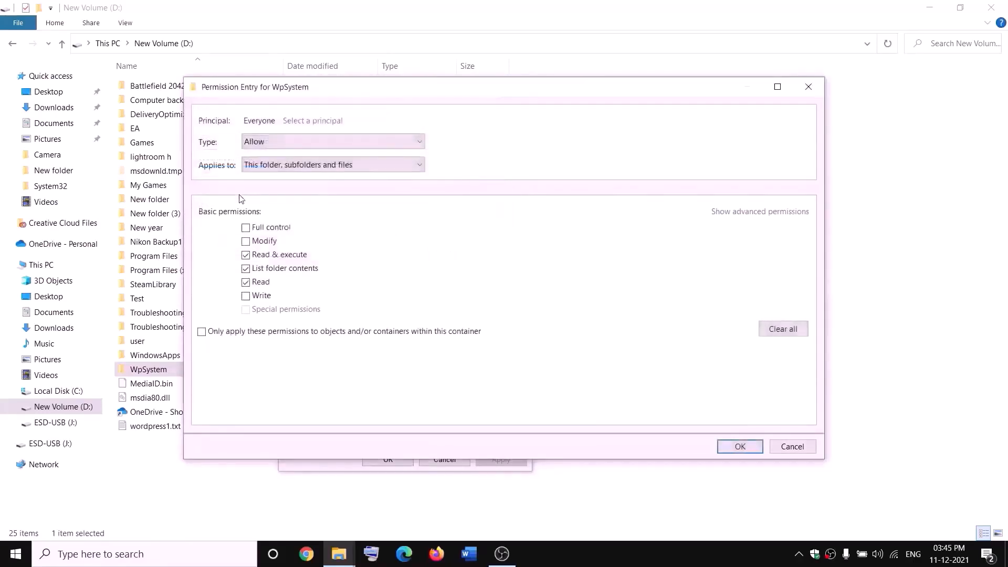
pyautogui.click(247, 229)
pyautogui.click(740, 447)
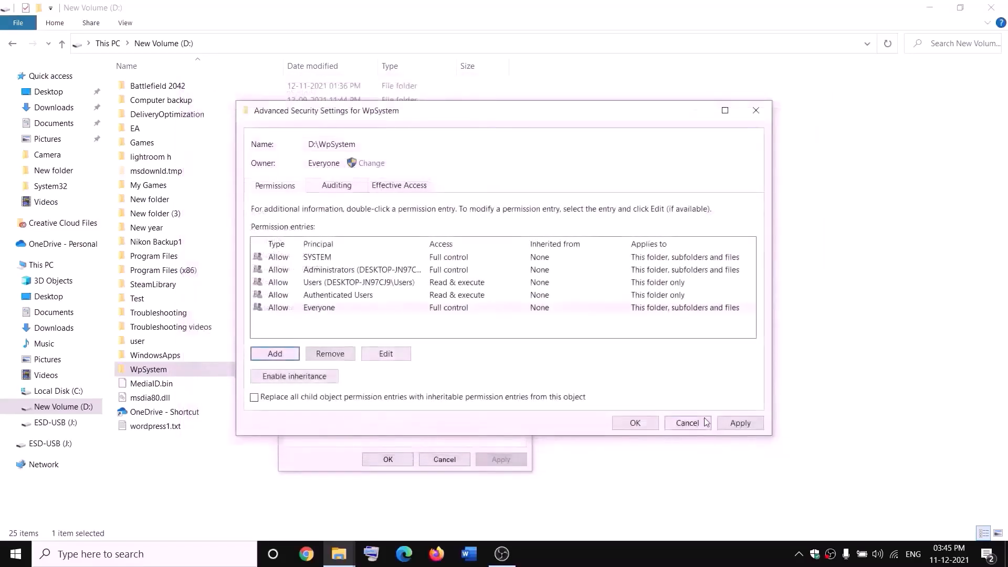
# Step: Apply the new permission entry for WpSystem and close its advanced security settings and properties
pyautogui.click(740, 423)
pyautogui.click(634, 423)
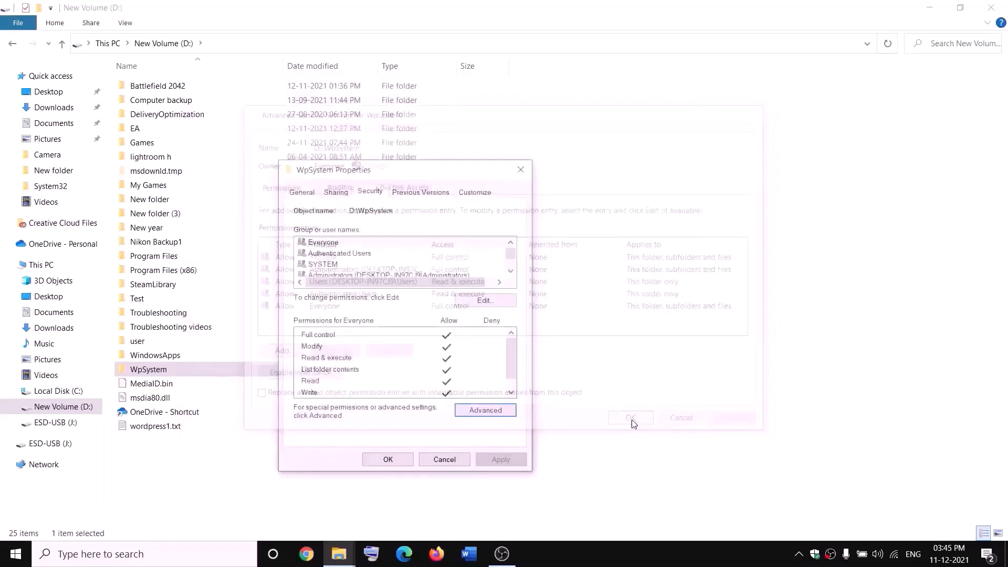
pyautogui.click(409, 460)
pyautogui.click(388, 440)
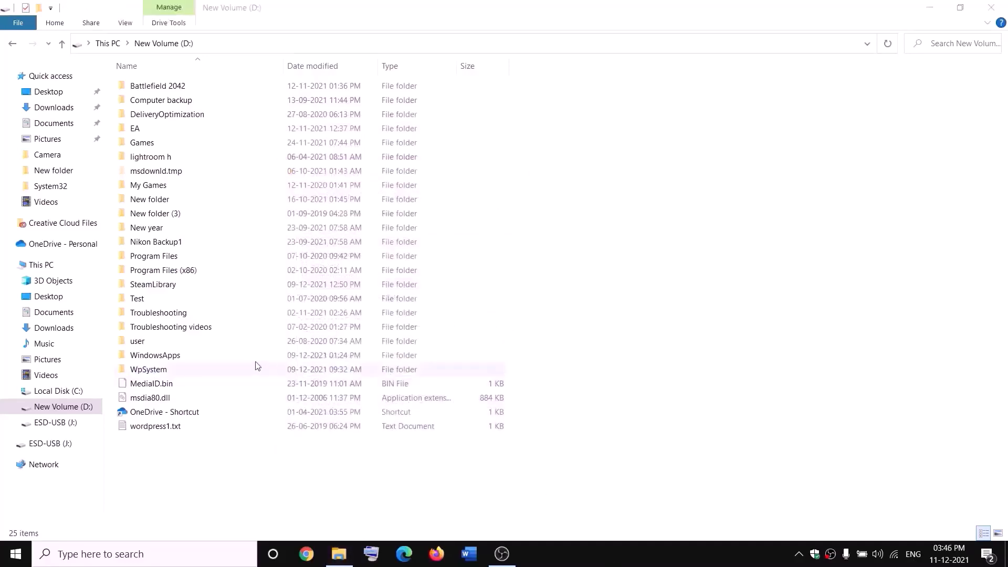
# Step: Rename the WpSystem folder on drive D: as WpSystem.old
pyautogui.rightClick(147, 374)
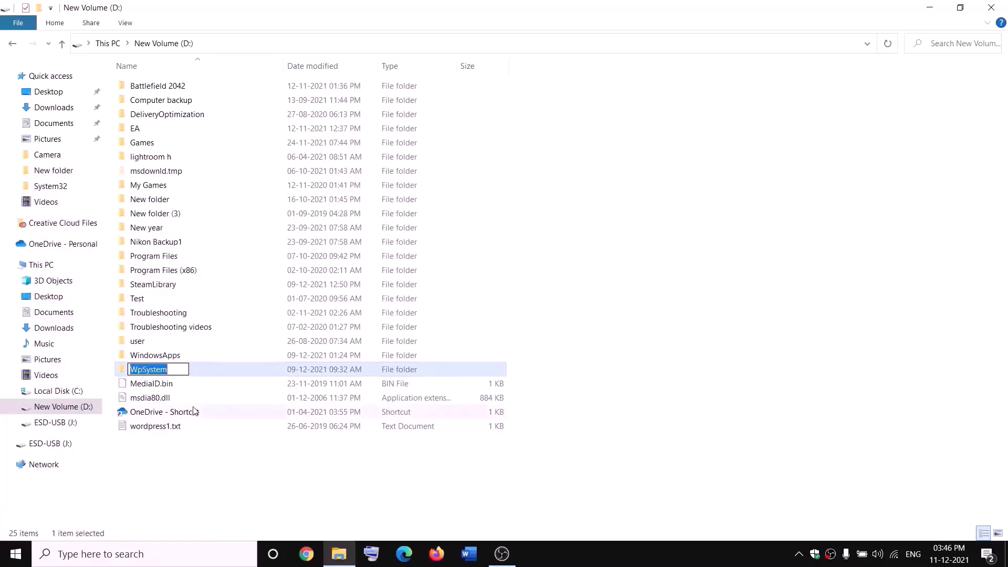
pyautogui.press('End')
pyautogui.write('.ol')
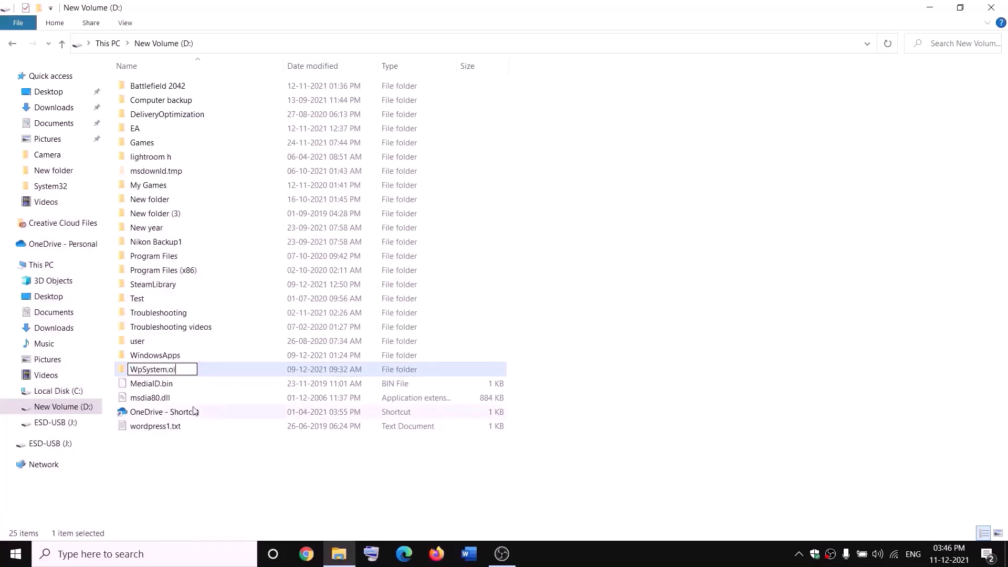
pyautogui.write('d')
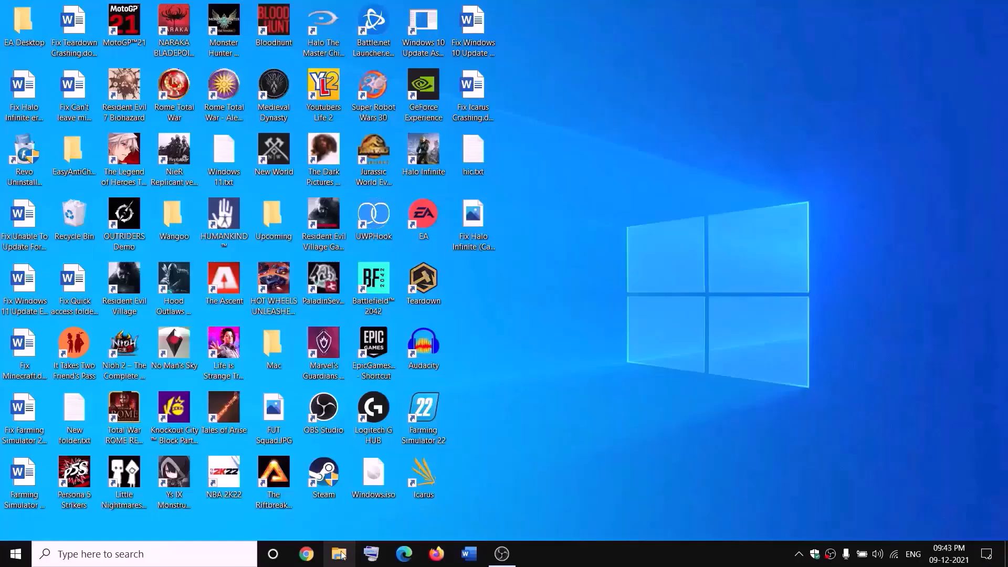
# Step: Browse to New Volume (D:) in File Explorer and bring up the advanced security settings of the WindowsApps folder
pyautogui.press('super+e')
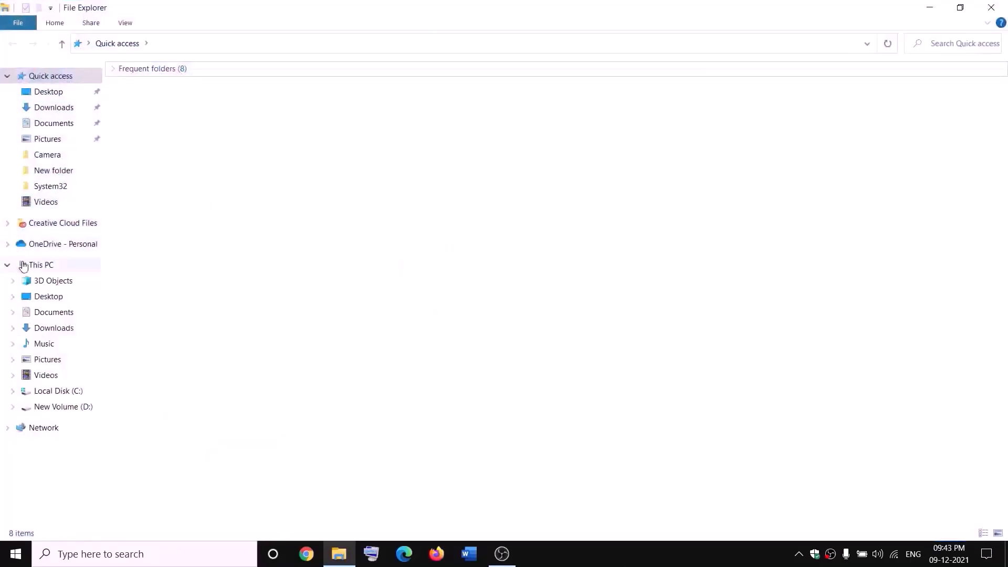
pyautogui.click(24, 264)
pyautogui.doubleClick(361, 190)
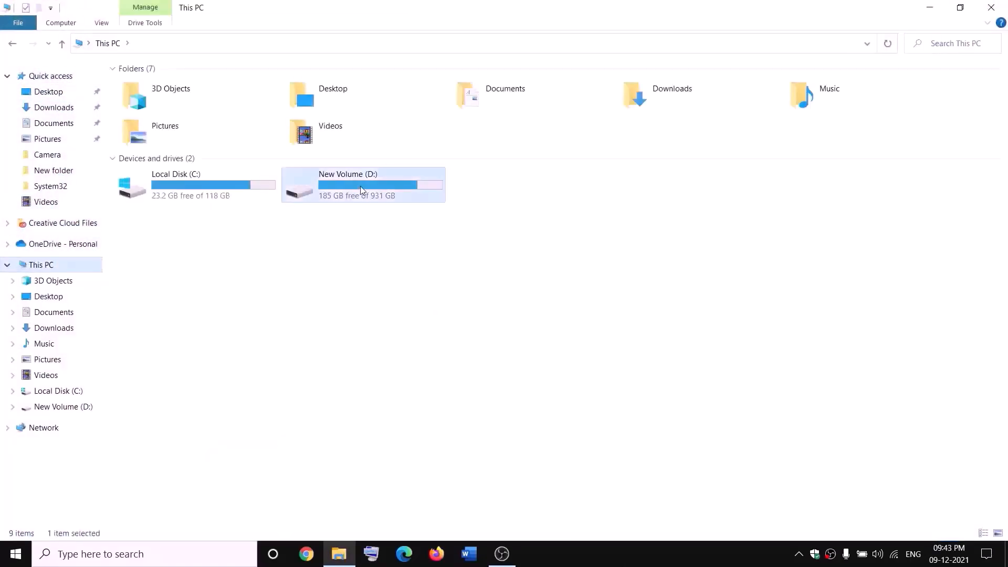
pyautogui.click(179, 355)
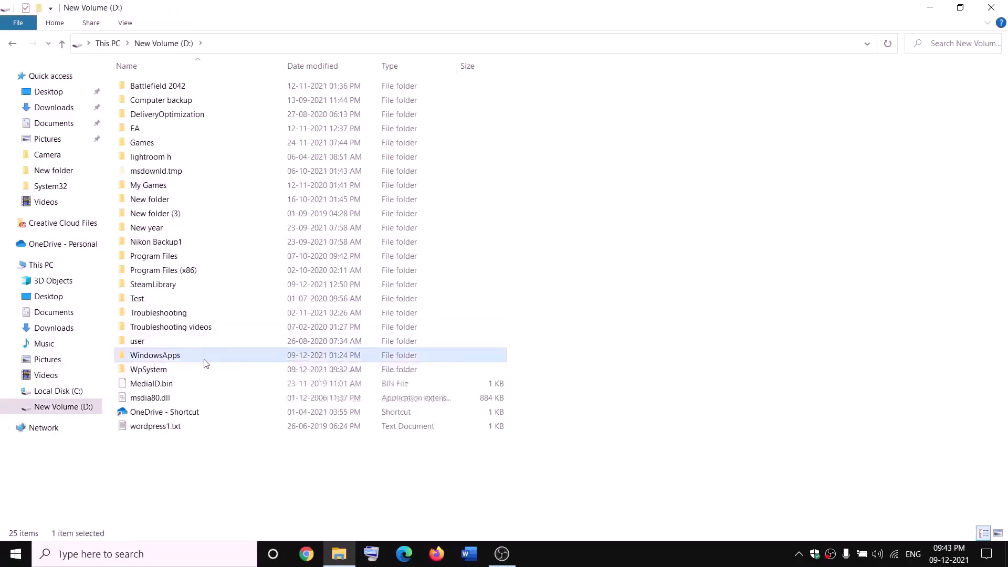
pyautogui.rightClick(191, 362)
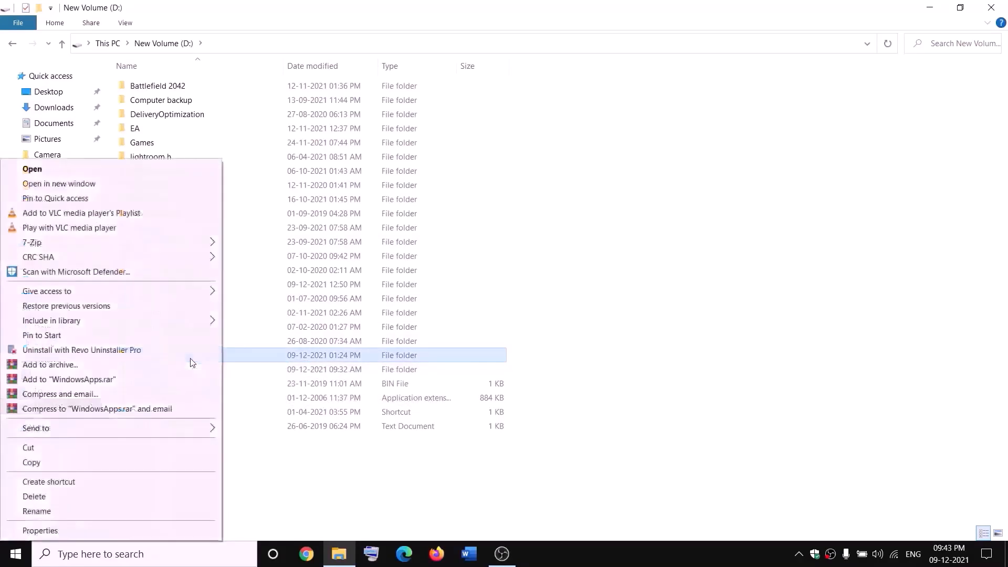
pyautogui.click(50, 534)
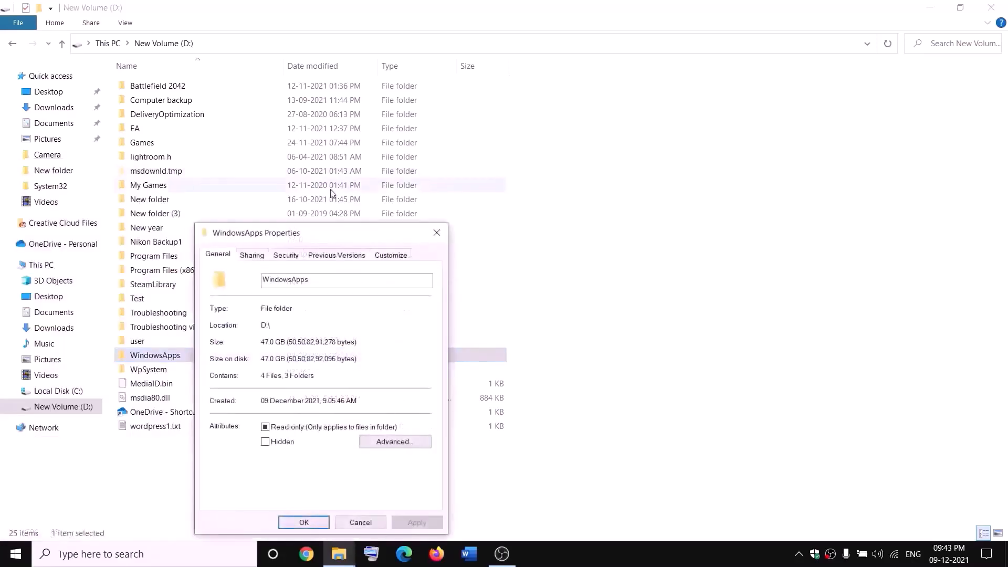
pyautogui.click(285, 255)
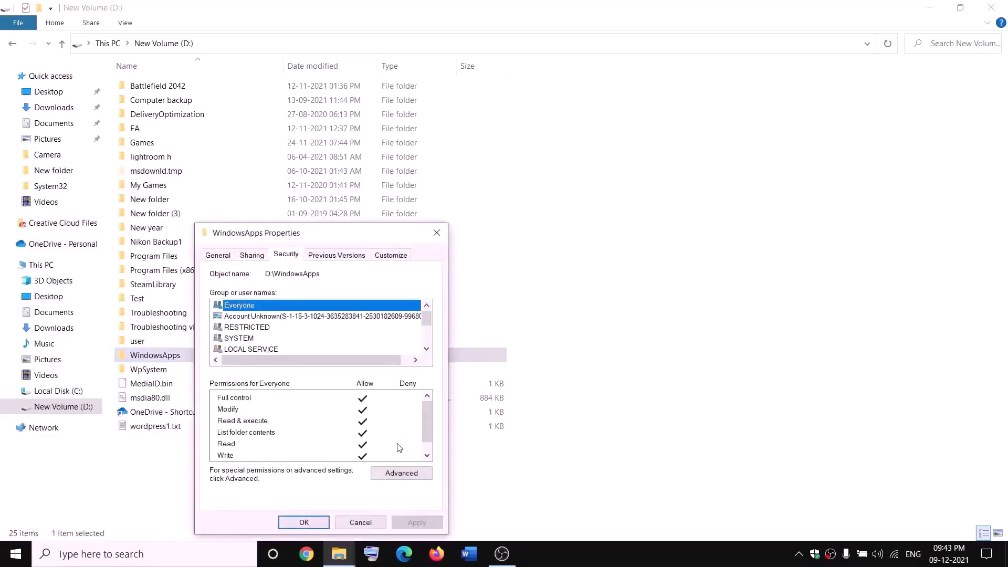
pyautogui.click(402, 473)
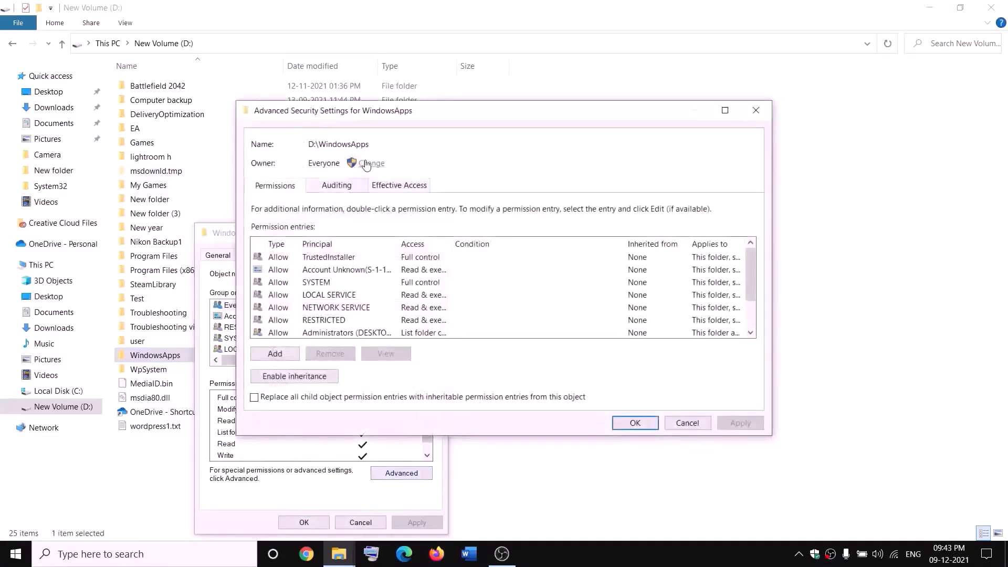
# Step: Set the owner of the WindowsApps folder to Everyone, checking the name before accepting it
pyautogui.click(371, 164)
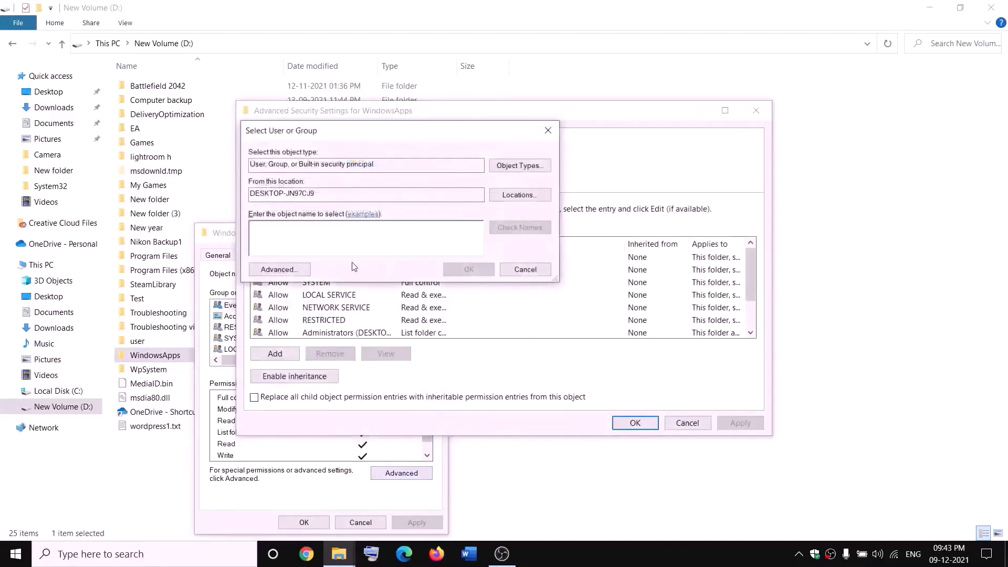
pyautogui.write('everyone')
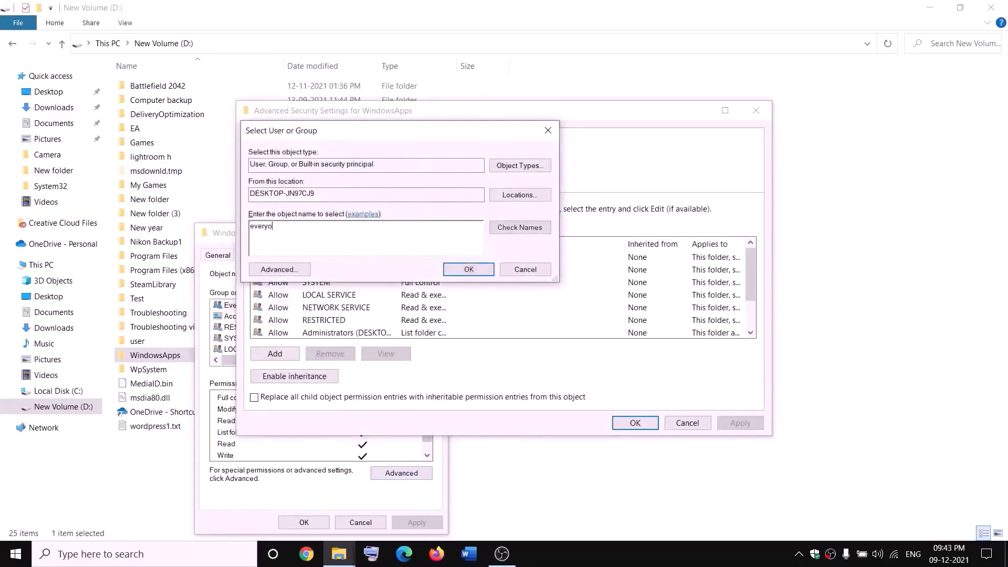
pyautogui.click(533, 231)
pyautogui.click(472, 269)
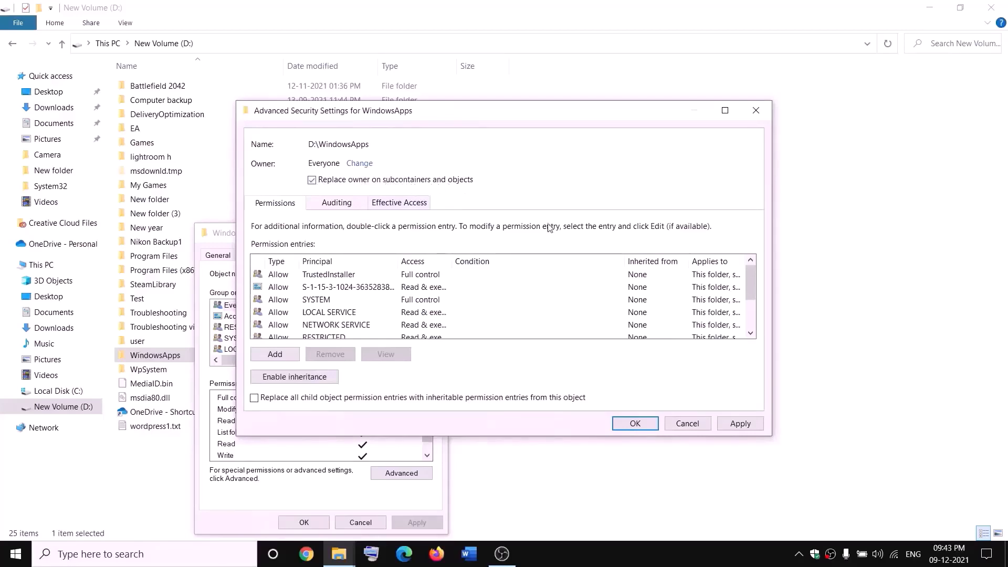
# Step: Apply the WindowsApps ownership change with owner replacement on subcontainers and objects, and close the folder's properties
pyautogui.click(740, 423)
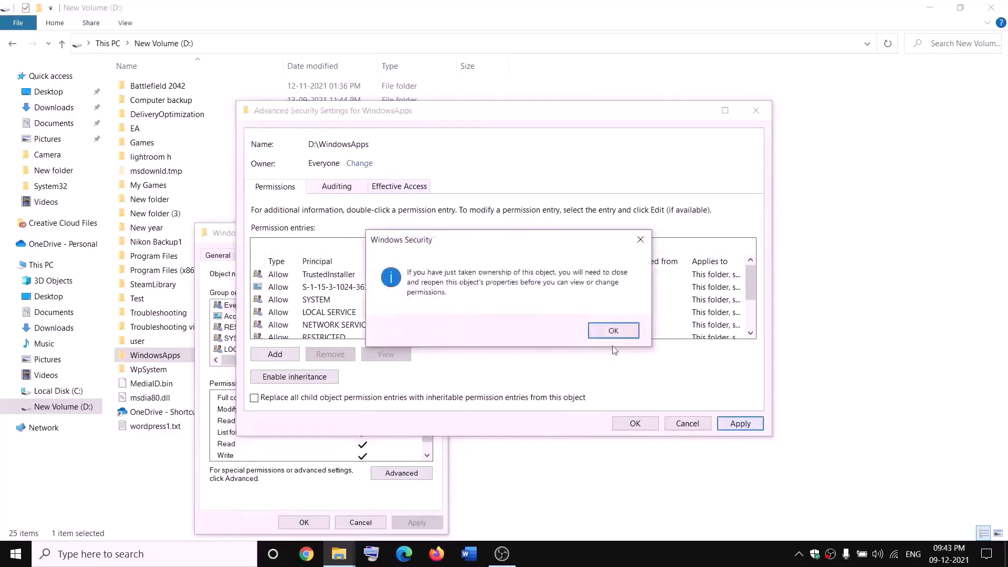
pyautogui.click(613, 330)
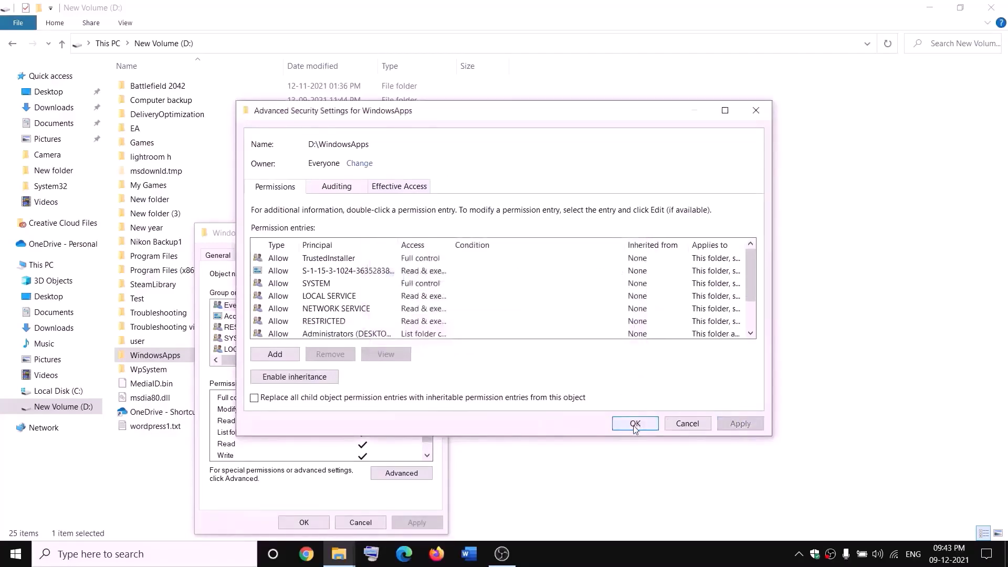
pyautogui.click(635, 427)
pyautogui.click(314, 524)
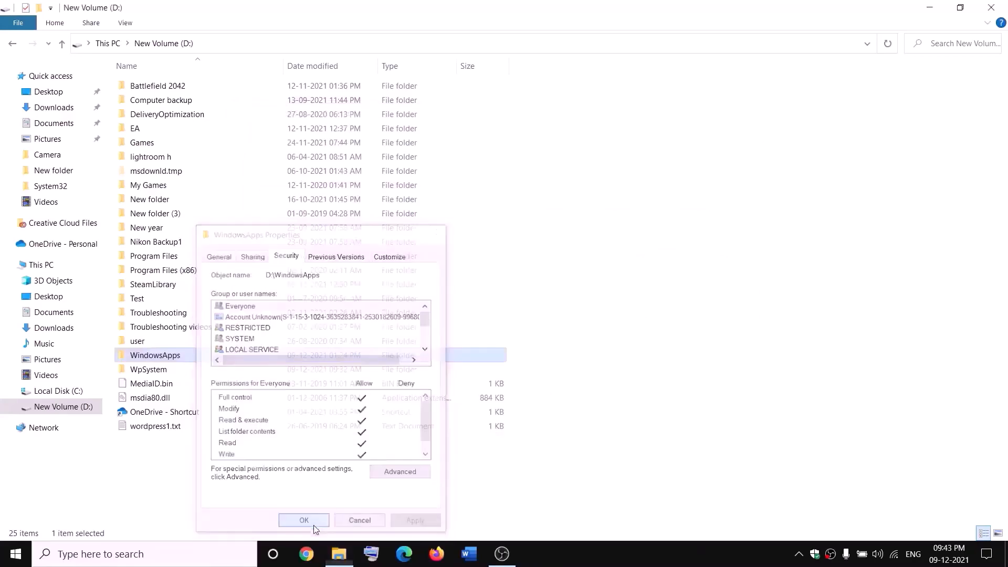
# Step: Reopen the WindowsApps folder's properties and bring up its advanced security settings again
pyautogui.rightClick(190, 357)
pyautogui.click(38, 531)
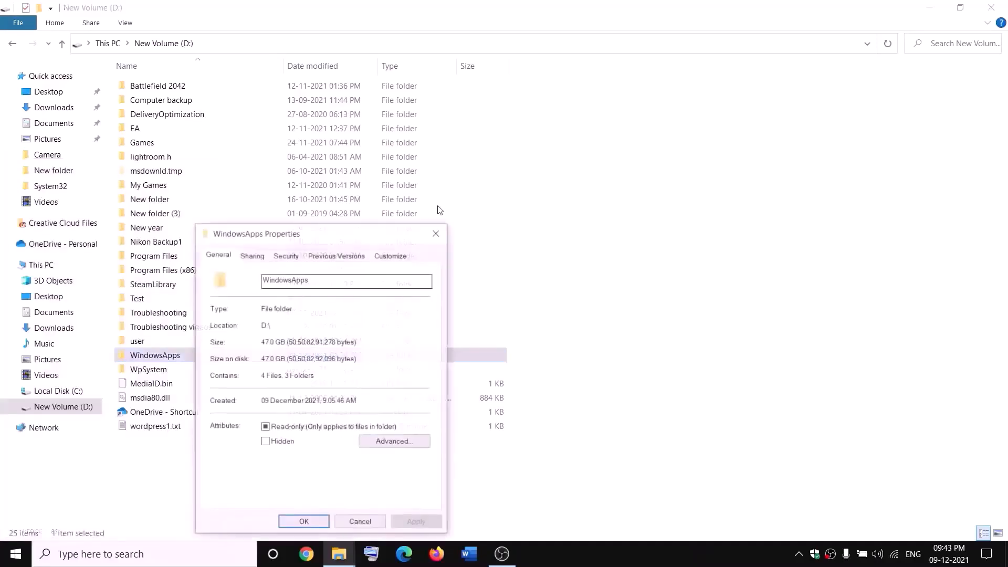
pyautogui.click(295, 256)
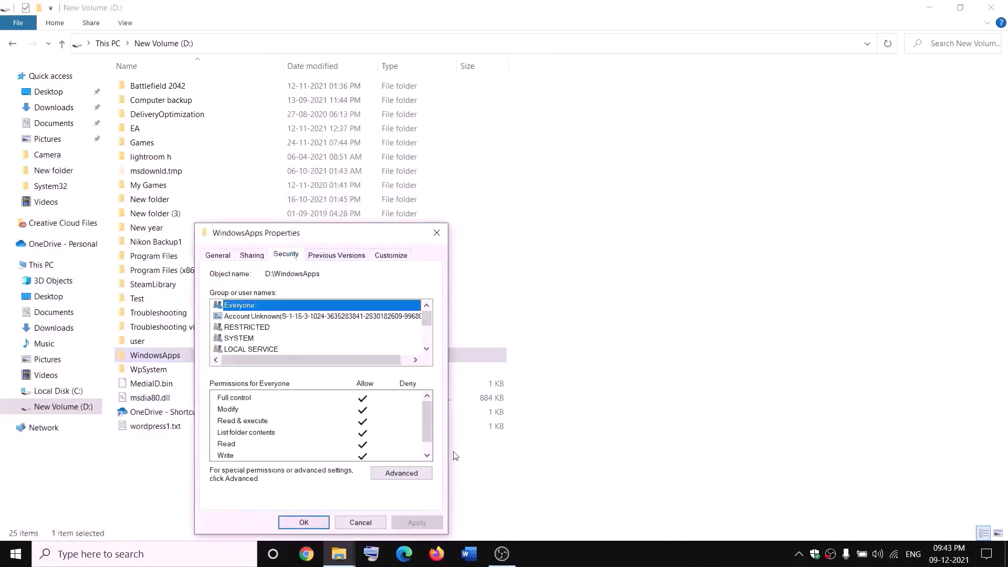
pyautogui.click(429, 472)
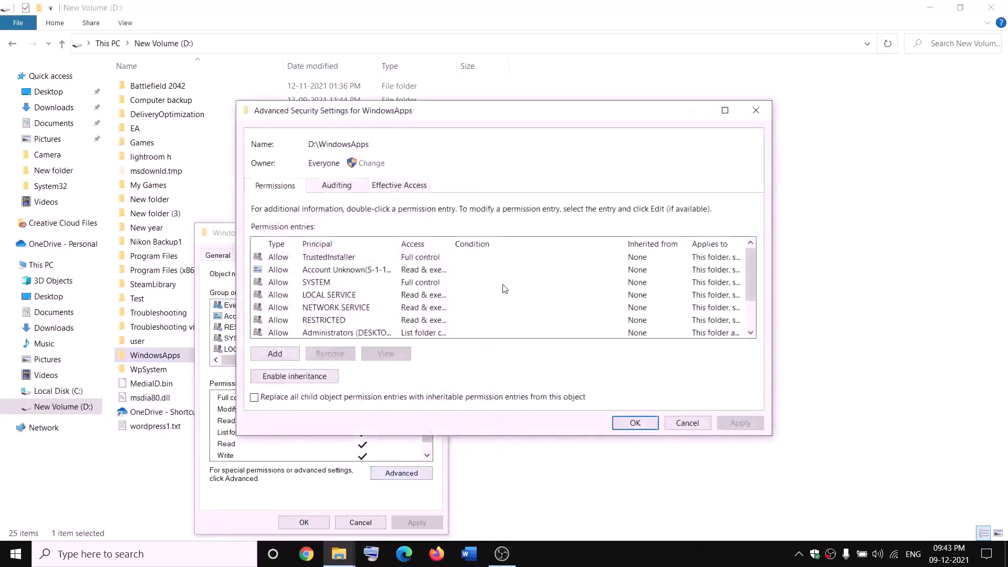
# Step: Add an Allow permission entry for WindowsApps with Everyone as principal and Full control enabled
pyautogui.click(277, 355)
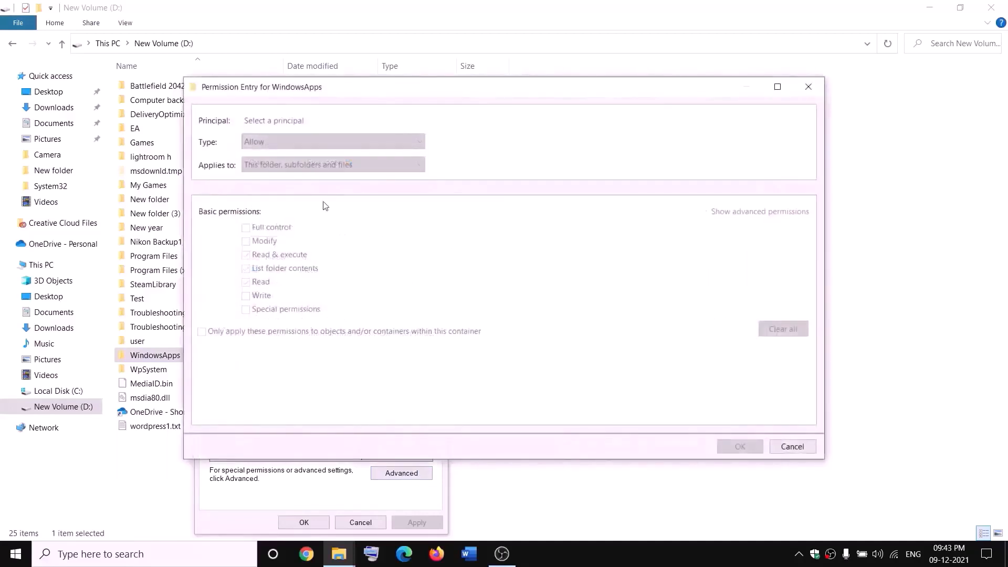
pyautogui.click(269, 121)
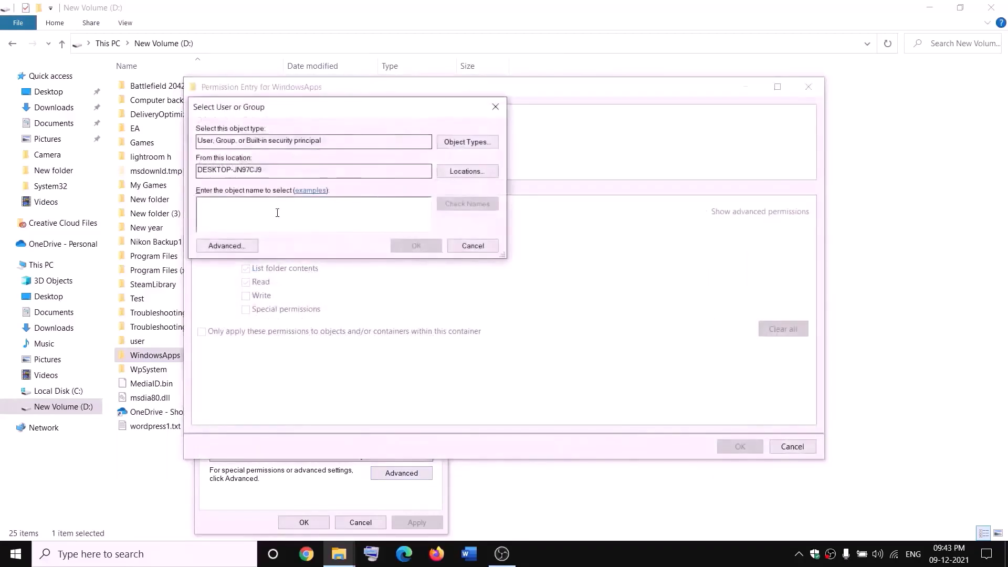
pyautogui.write('everyone')
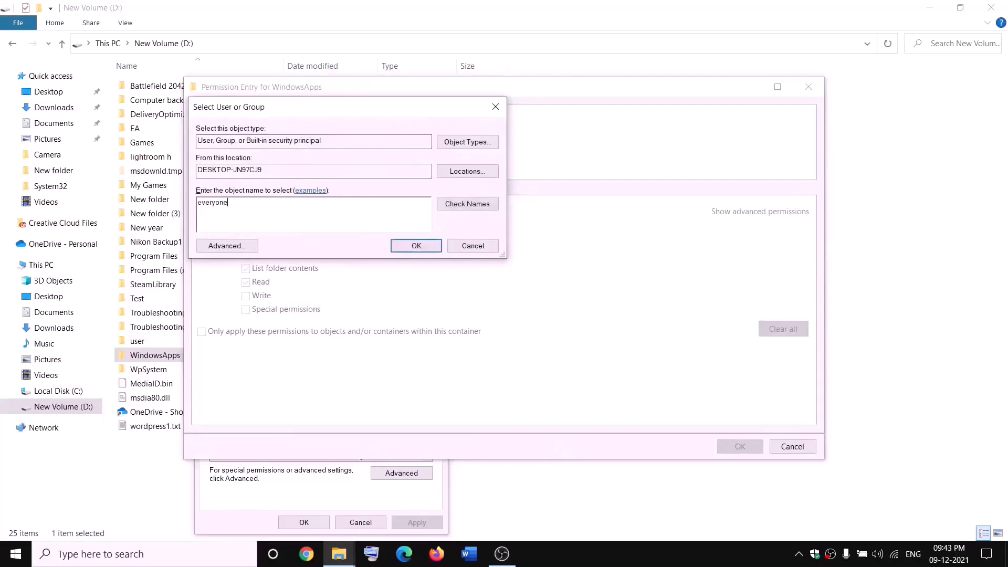
pyautogui.click(467, 204)
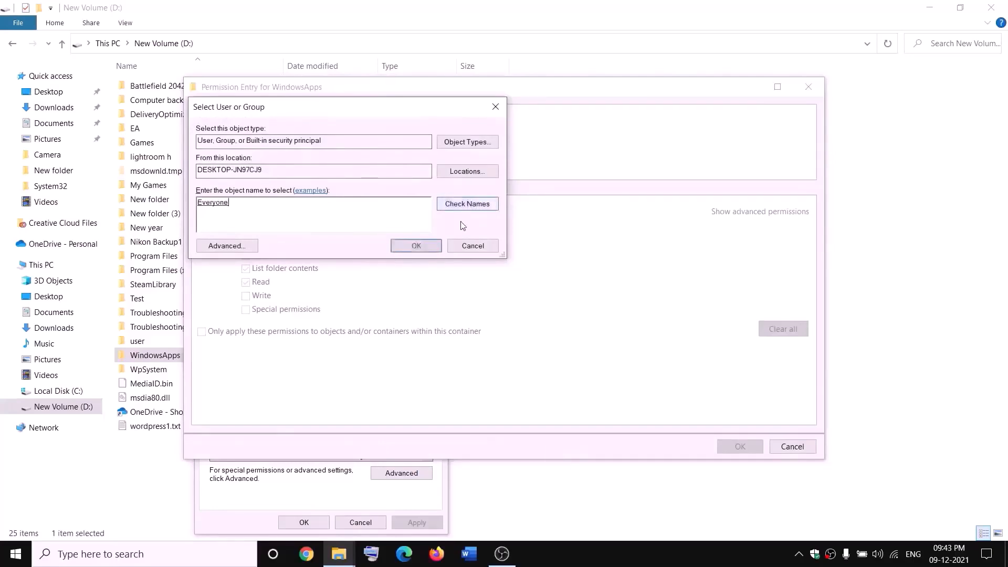
pyautogui.click(417, 246)
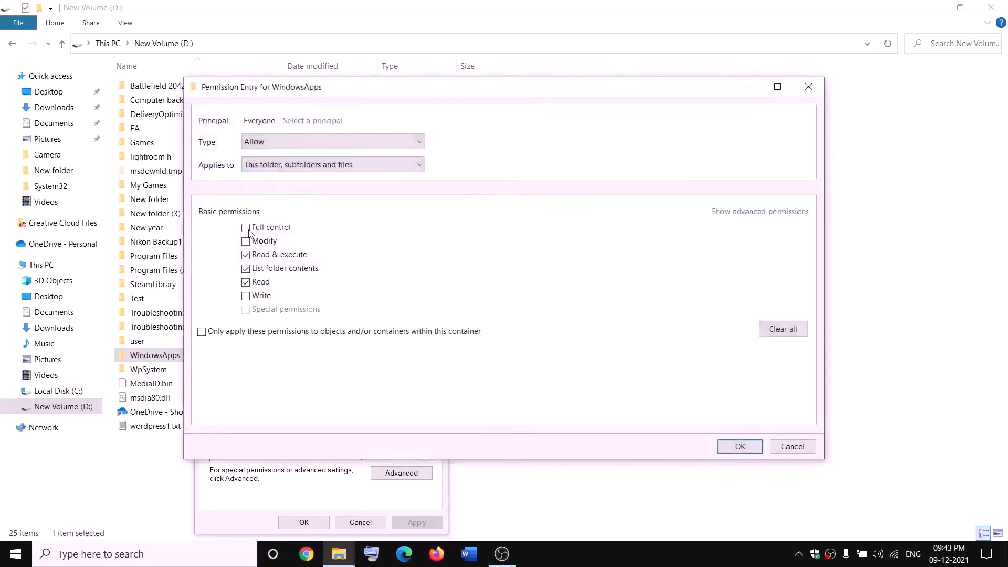
pyautogui.click(246, 229)
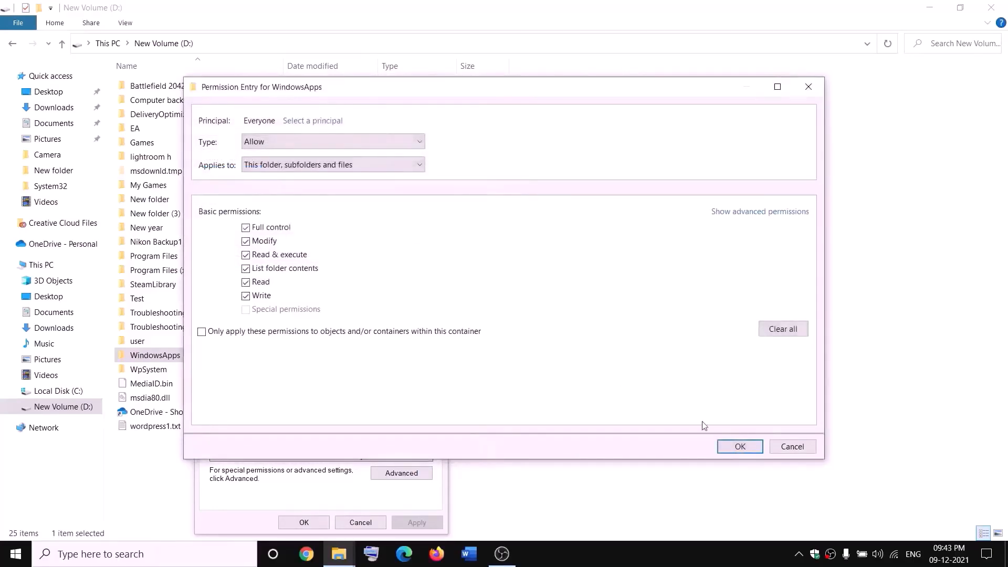
pyautogui.click(753, 444)
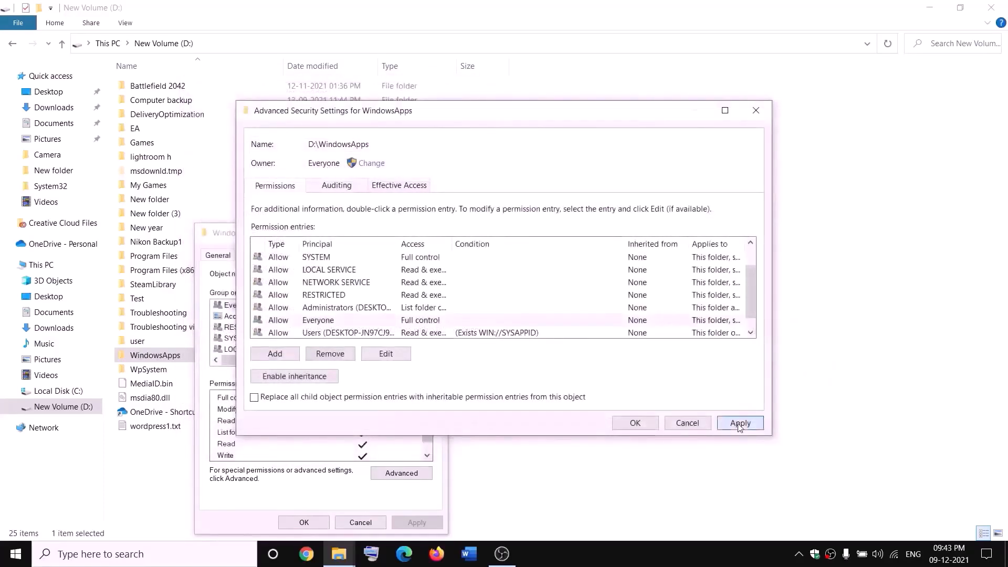
# Step: Apply the new permission entry for WindowsApps and close its advanced security settings and properties
pyautogui.click(739, 423)
pyautogui.click(635, 422)
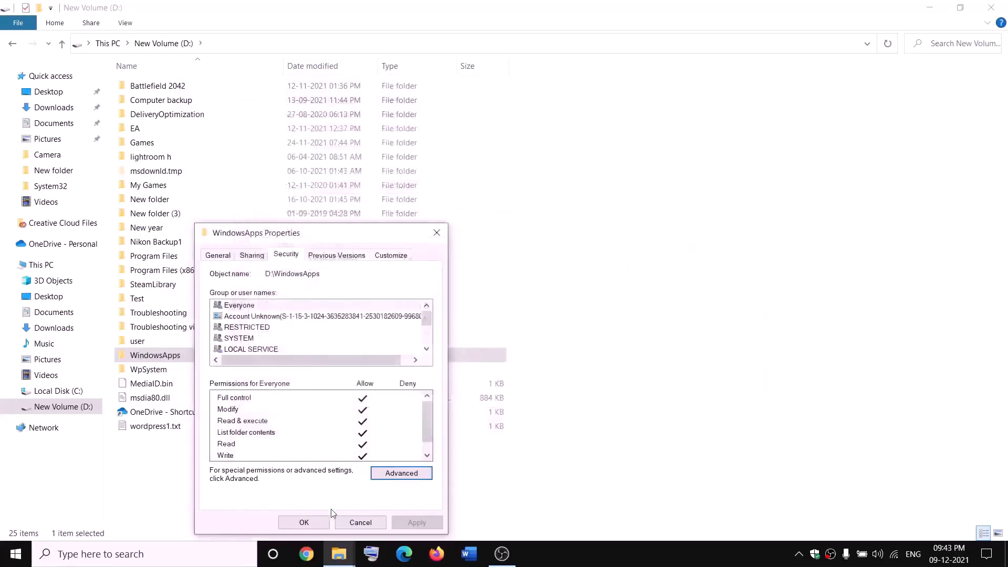
pyautogui.click(304, 523)
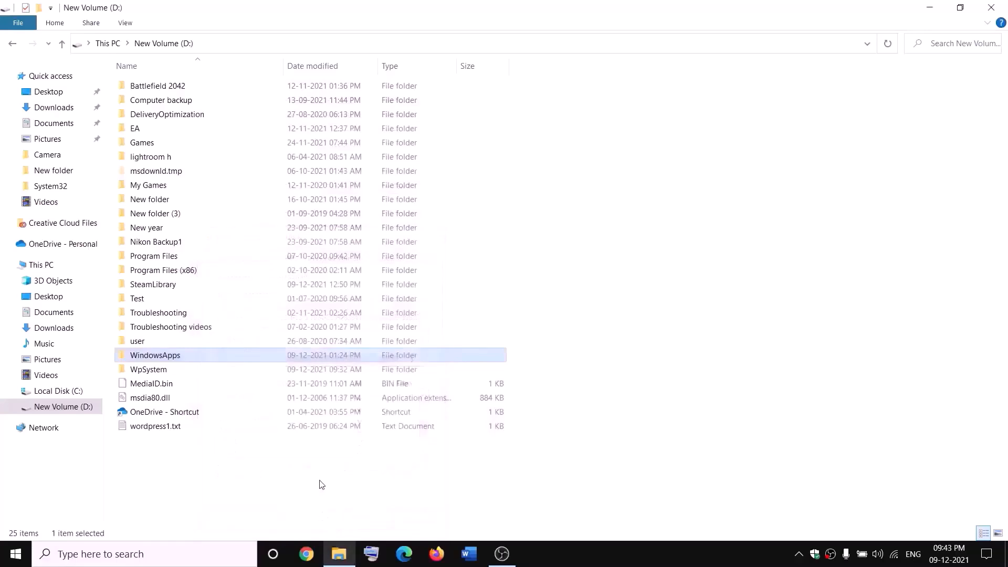
# Step: Rename the WindowsApps folder on drive D: as WindowsApps.old
pyautogui.rightClick(191, 361)
pyautogui.click(33, 513)
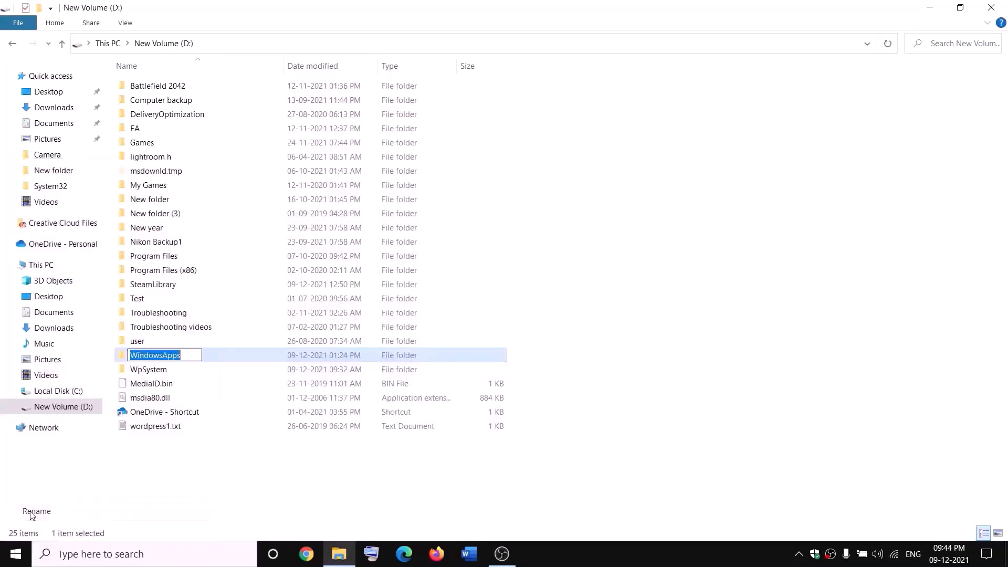
pyautogui.click(188, 353)
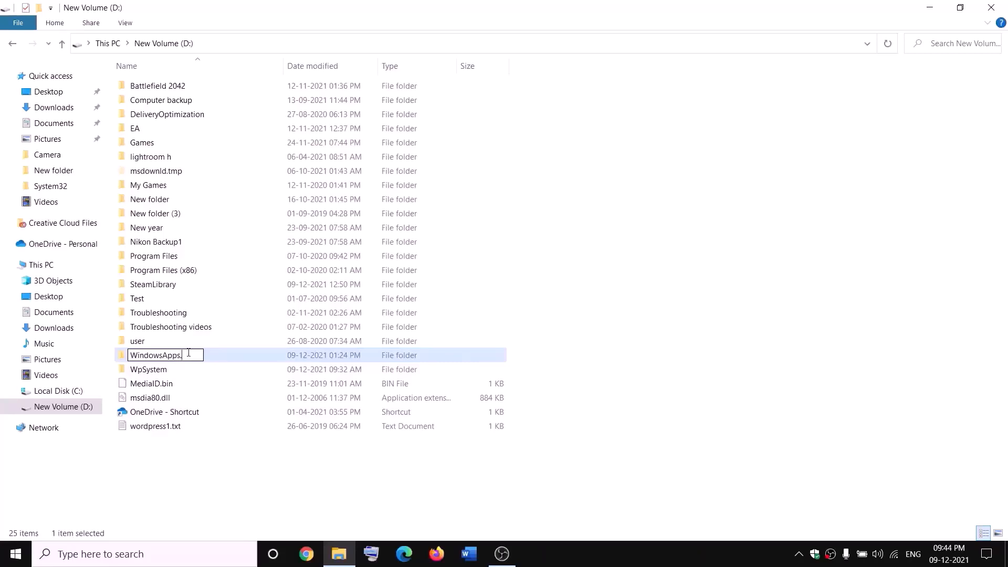
pyautogui.write('.old')
pyautogui.click(229, 458)
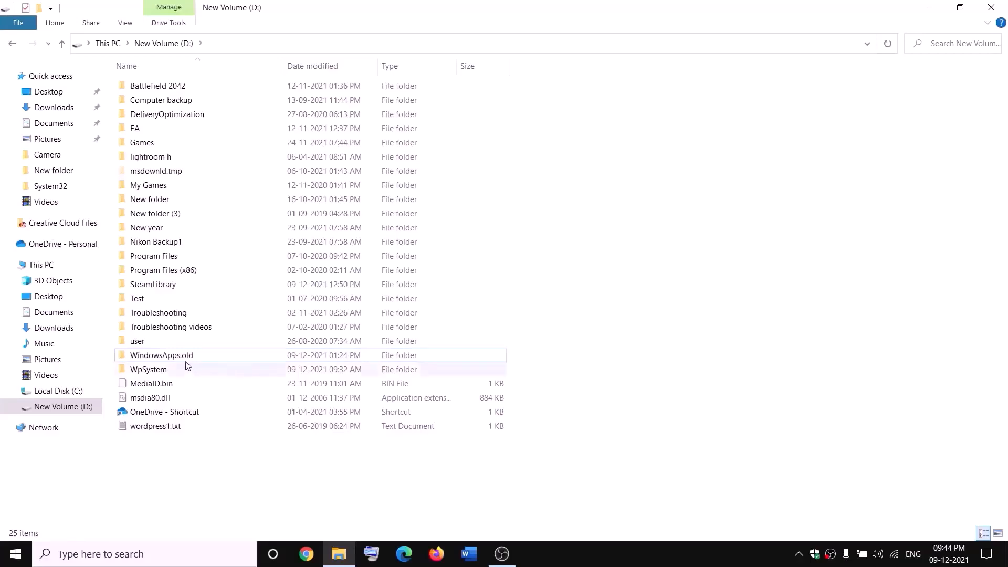
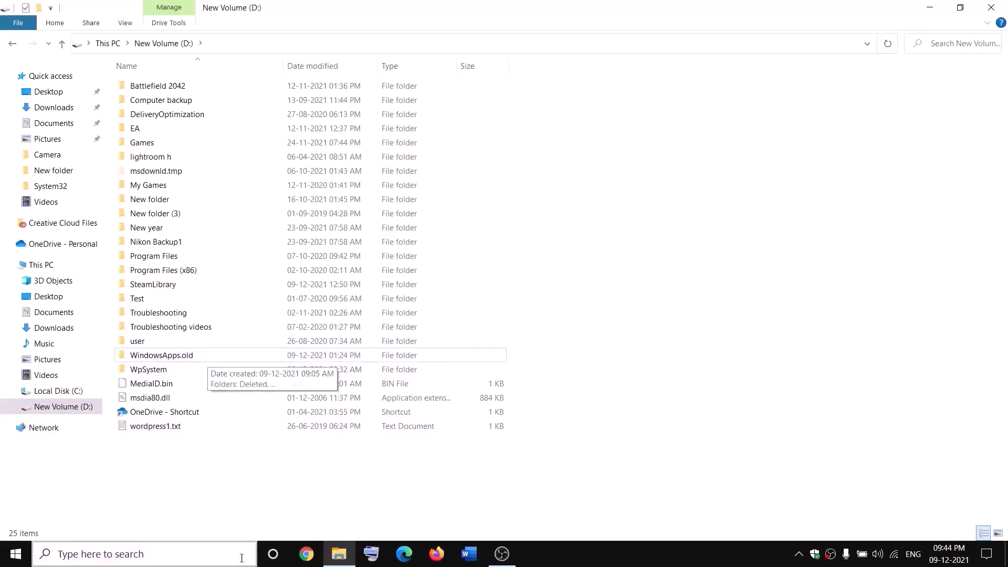
# Step: End the Gaming Services background process in Task Manager and close Task Manager
pyautogui.rightClick(16, 555)
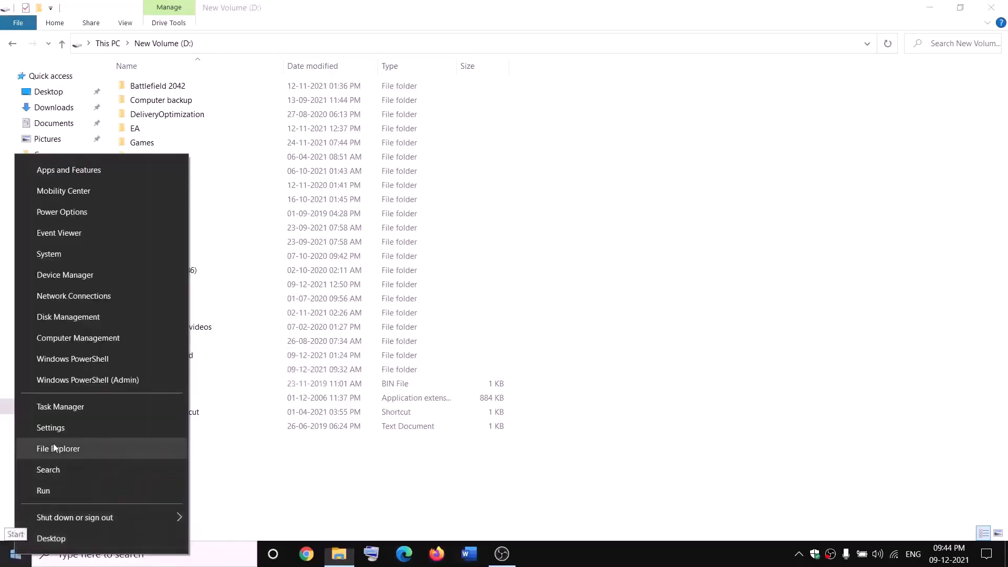
pyautogui.click(54, 412)
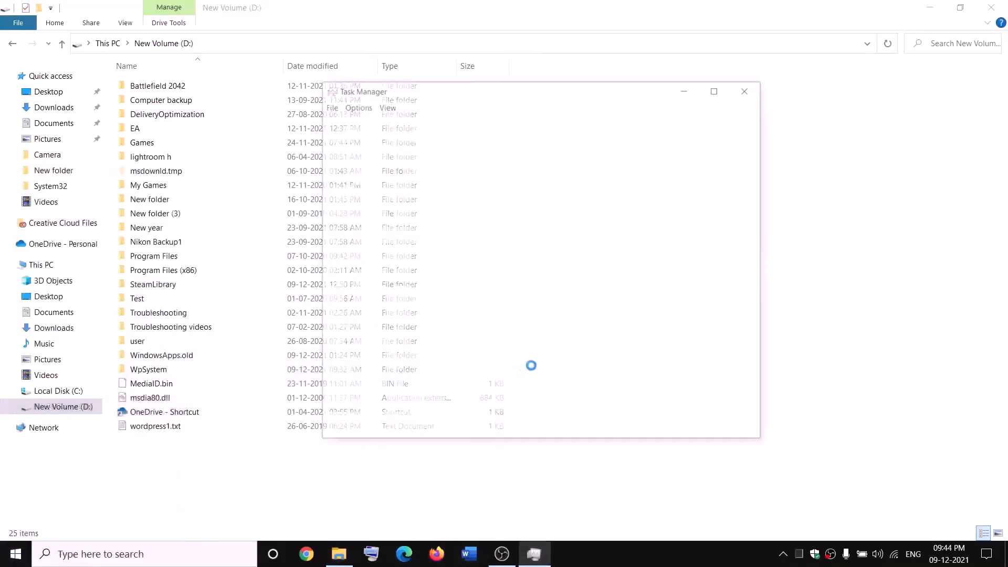
pyautogui.scroll(-2, 457, 294)
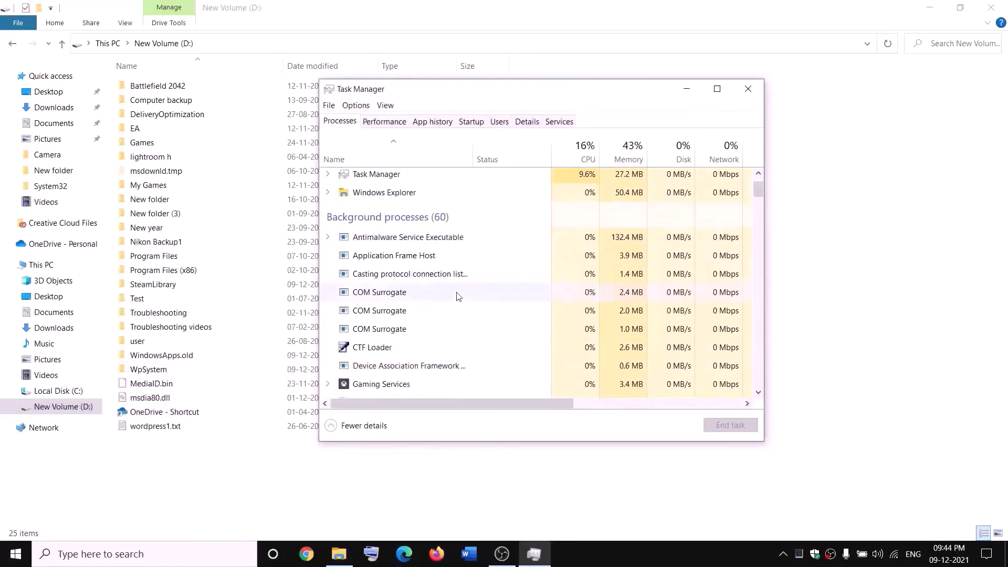
pyautogui.click(366, 356)
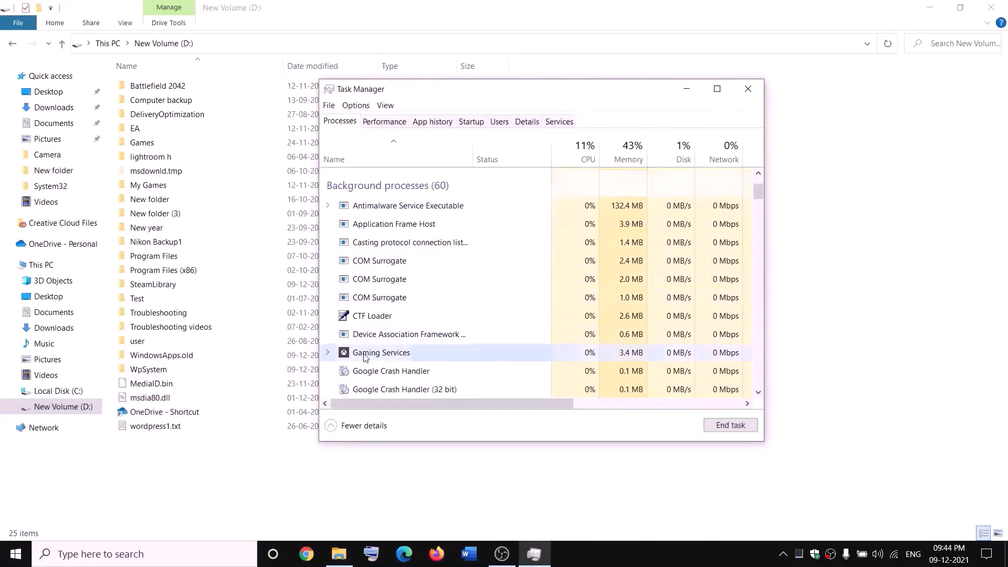
pyautogui.rightClick(366, 356)
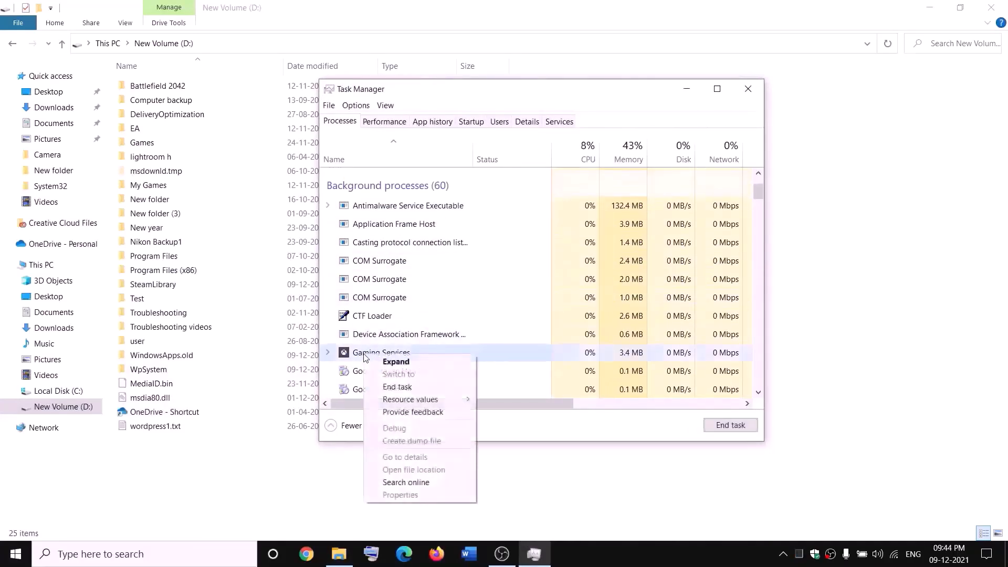
pyautogui.click(403, 389)
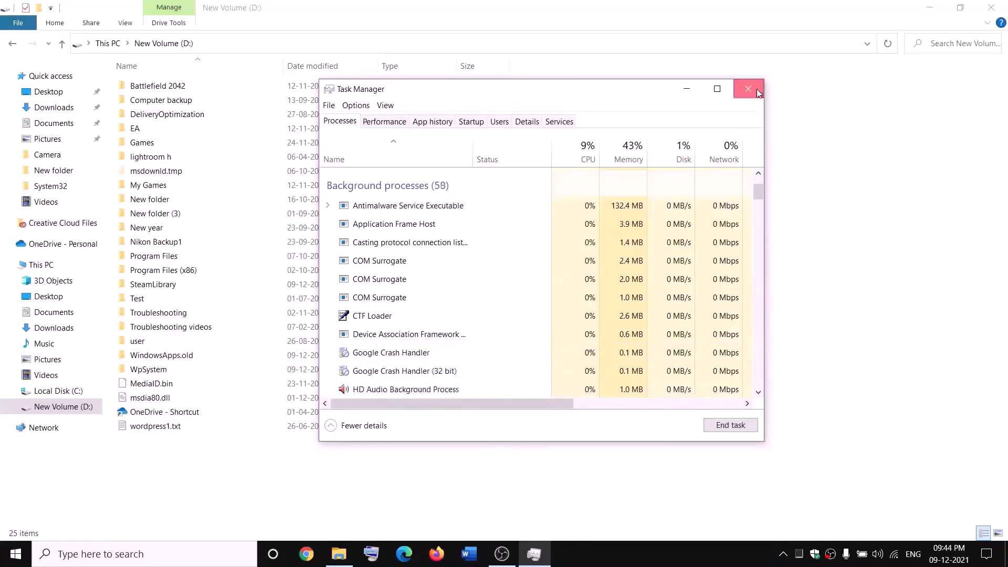
pyautogui.click(757, 90)
# Step: Open the Windows Services console and jump to the Gaming Services entries in the service list
pyautogui.click(223, 555)
pyautogui.write('ser')
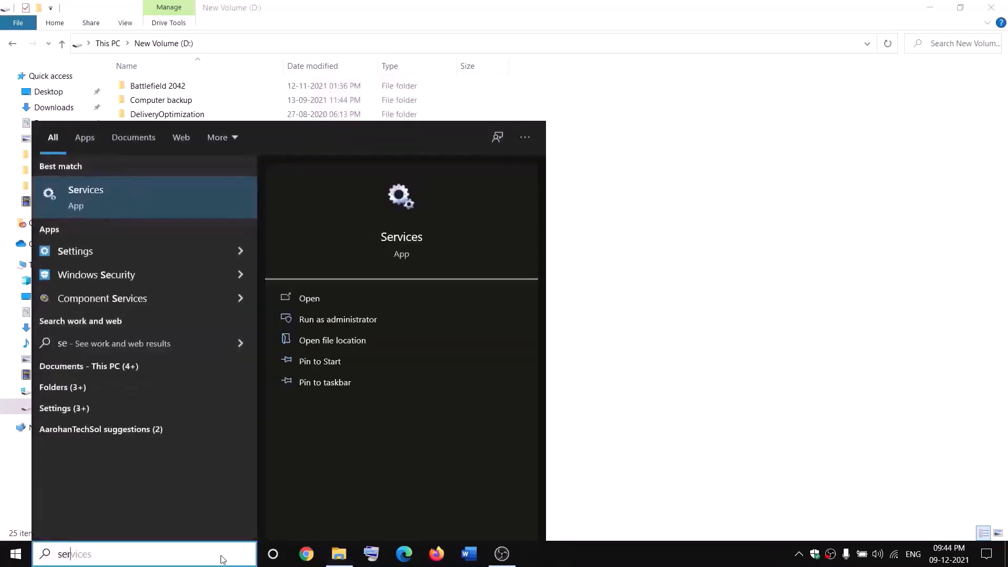
pyautogui.write('vi')
pyautogui.press('Return')
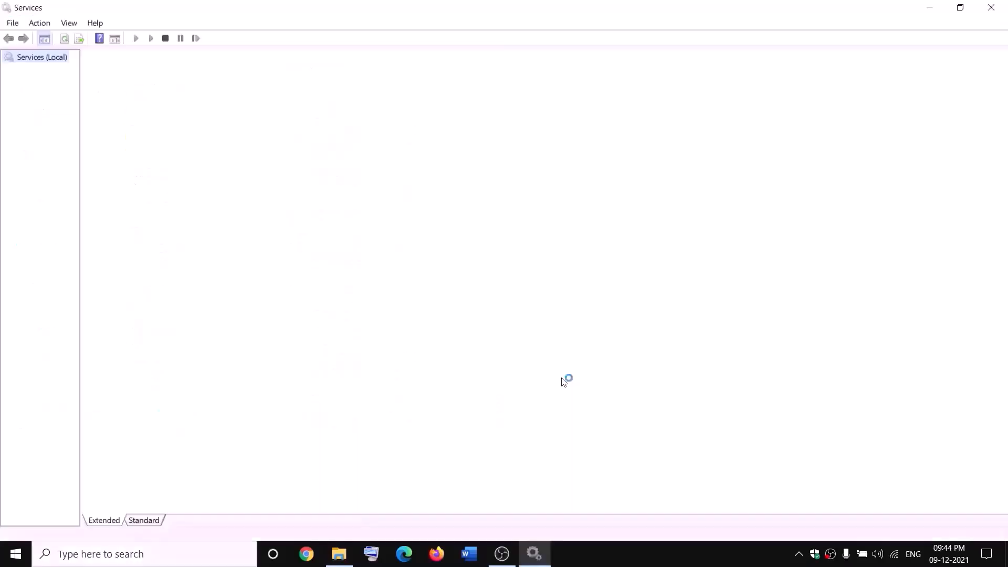
pyautogui.click(433, 276)
pyautogui.press('g')
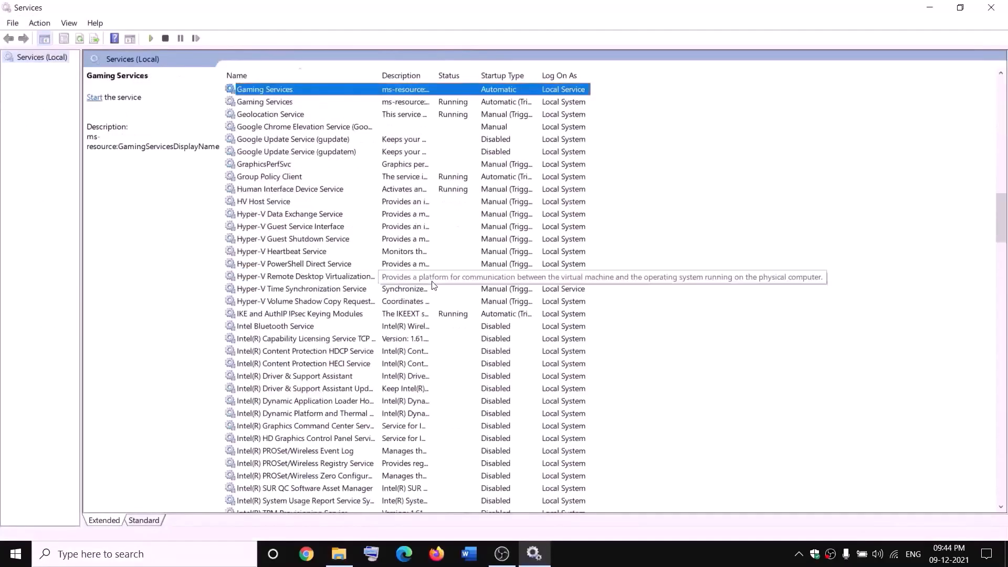
# Step: Start the first Gaming Services entry, the one that logs on as Local Service
pyautogui.click(442, 140)
pyautogui.click(421, 90)
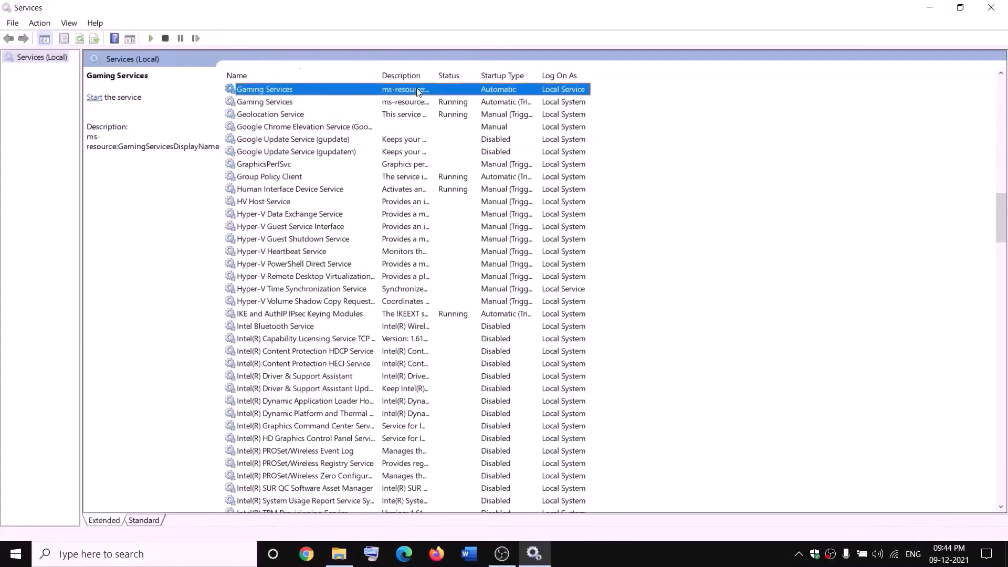
pyautogui.rightClick(419, 90)
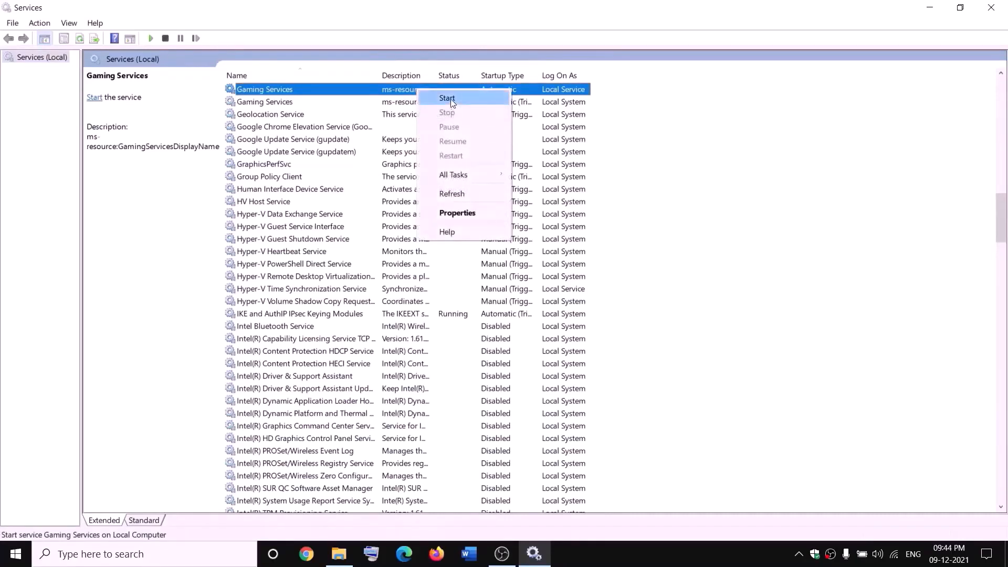
pyautogui.click(449, 99)
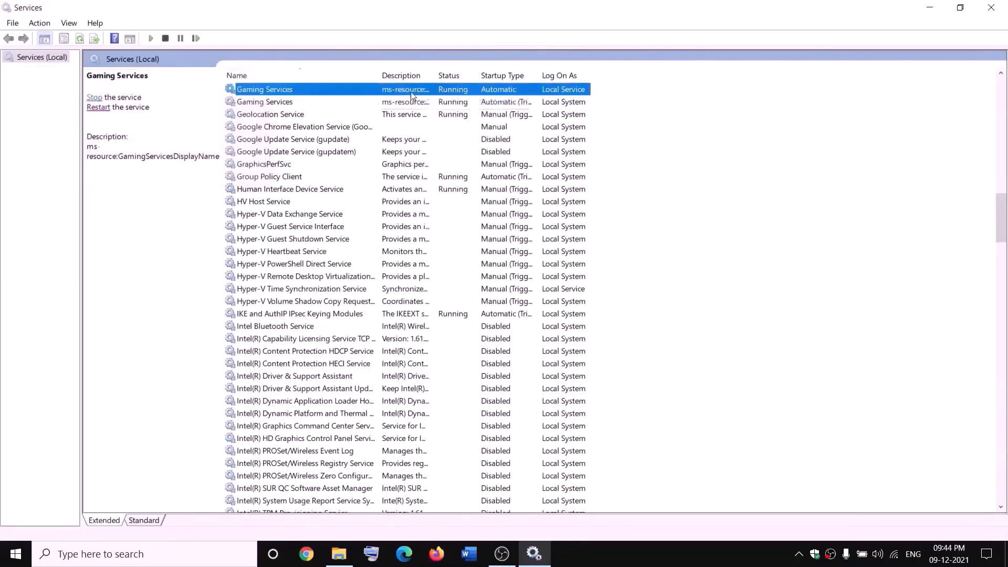
# Step: Stop both Gaming Services entries, the Local Service one first and the Local System one second
pyautogui.rightClick(412, 92)
pyautogui.click(441, 114)
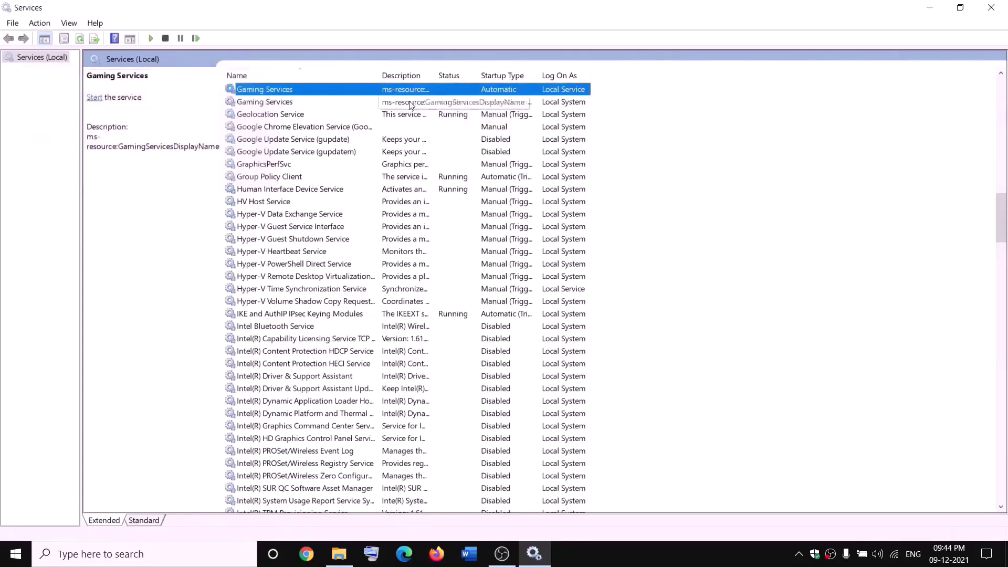
pyautogui.click(421, 103)
pyautogui.rightClick(424, 104)
pyautogui.click(459, 126)
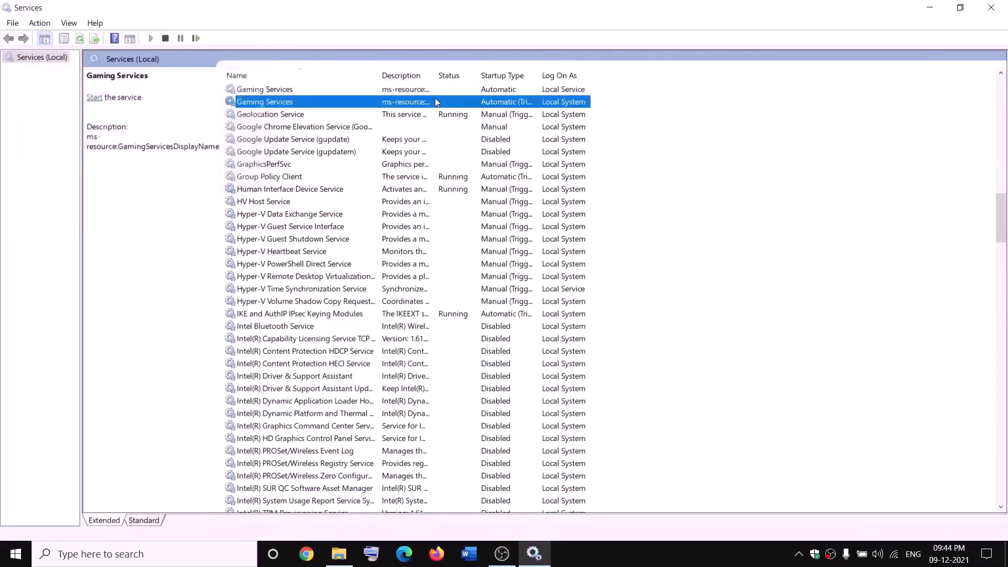
# Step: Revisit the WindowsApps.old folder on drive D:, and start both Gaming Services entries in the Services console again
pyautogui.click(340, 554)
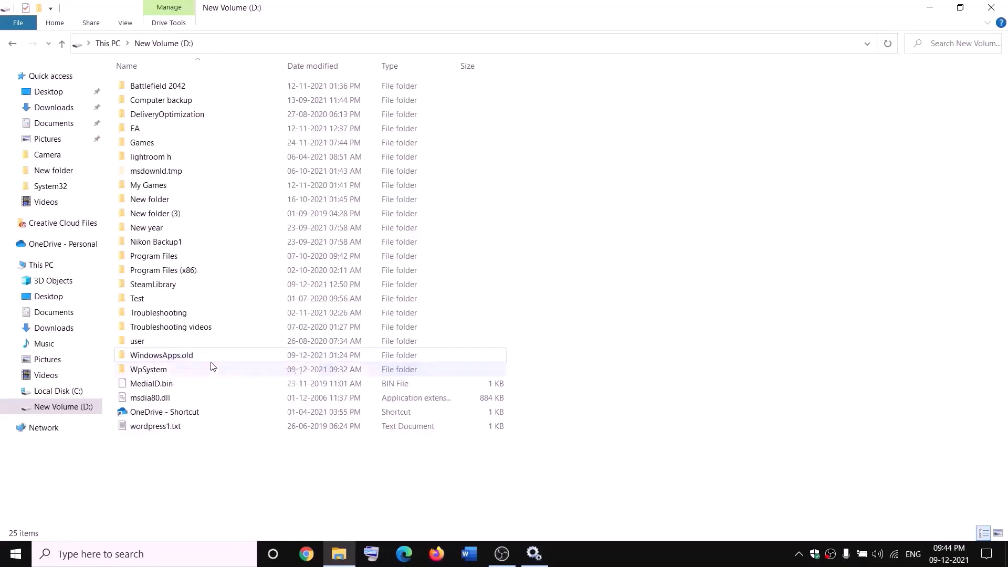
pyautogui.click(194, 361)
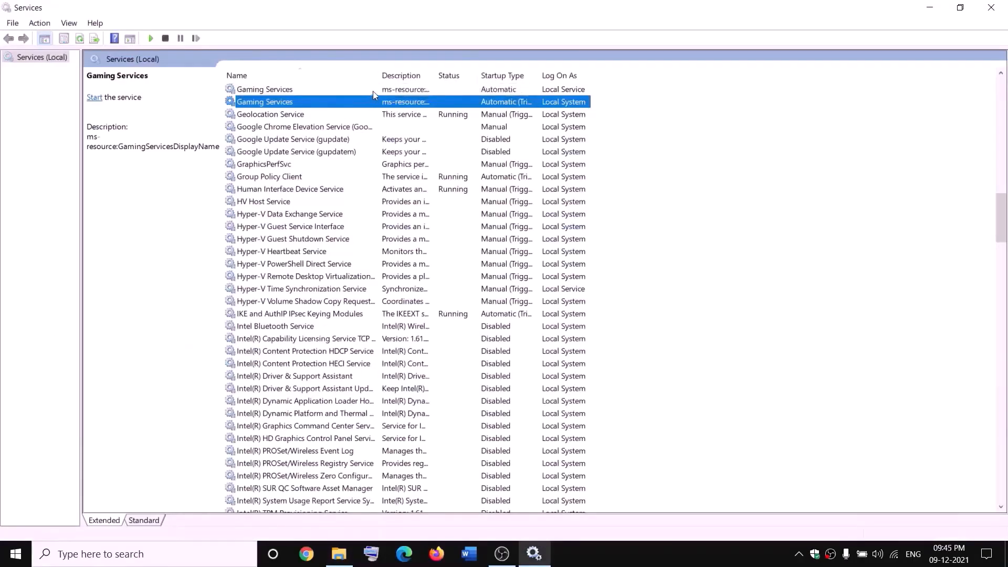
pyautogui.rightClick(373, 91)
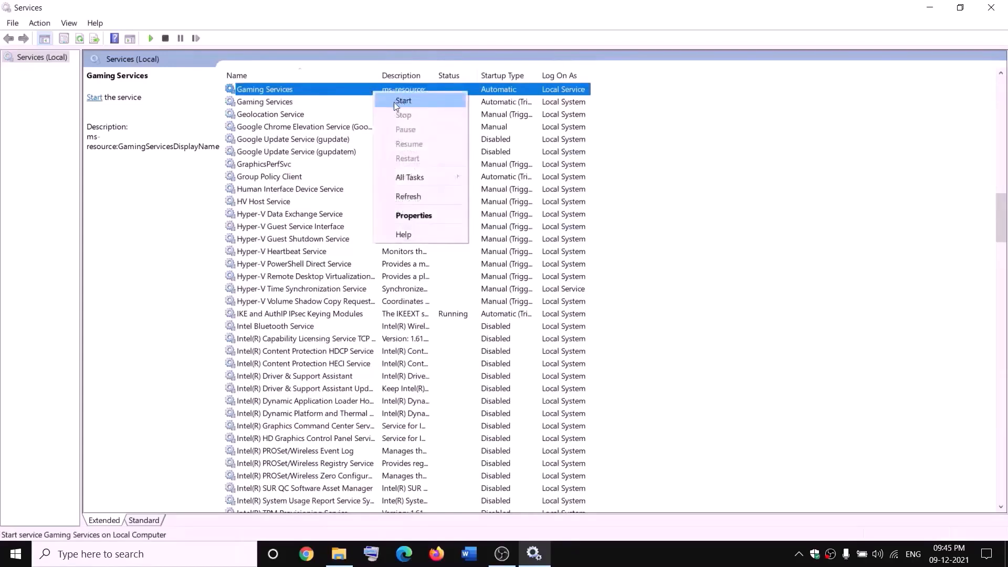
pyautogui.click(403, 101)
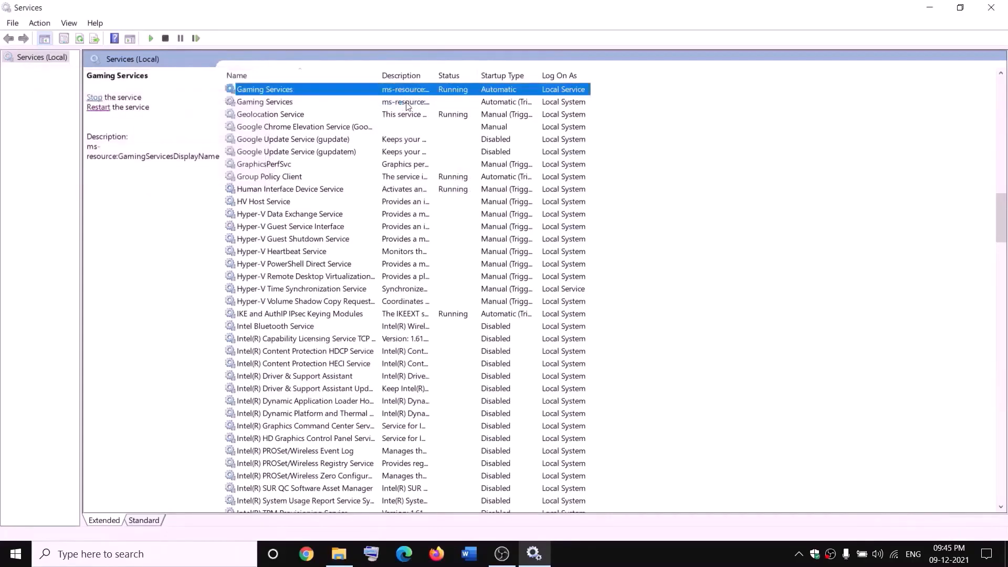
pyautogui.rightClick(404, 102)
pyautogui.click(431, 113)
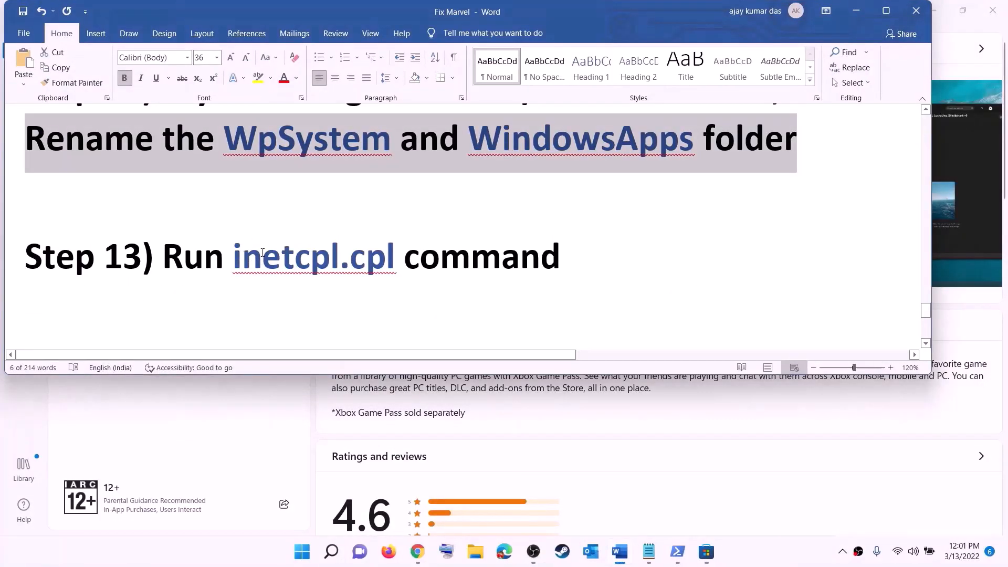
# Step: Copy the inetcpl.cpl command from step 13 of the Word notes and run it through Windows search
pyautogui.moveTo(262, 253); pyautogui.dragTo(375, 248)
pyautogui.hotkey('ctrl', 'c')
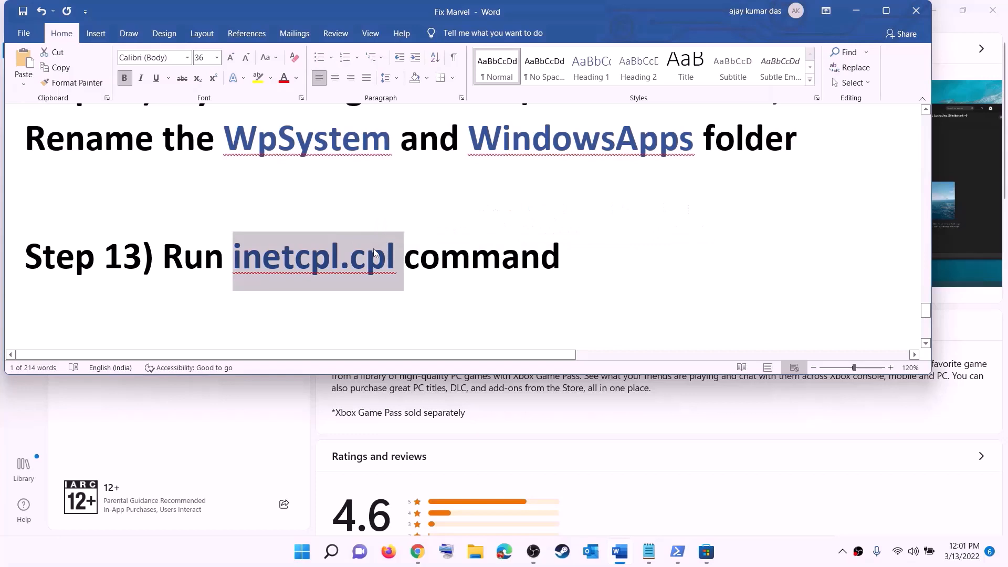
pyautogui.click(315, 553)
pyautogui.hotkey('ctrl', 'v')
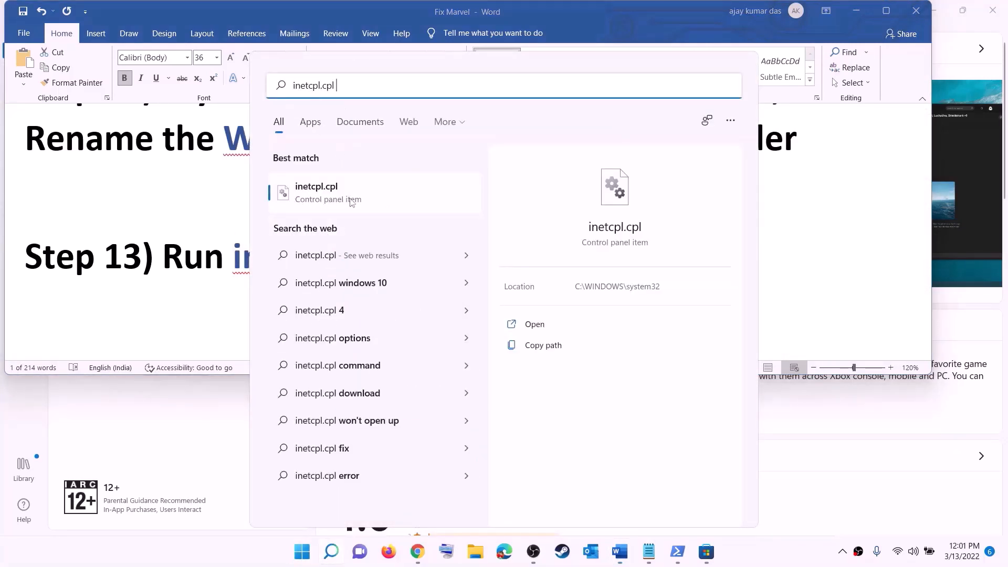
pyautogui.click(321, 197)
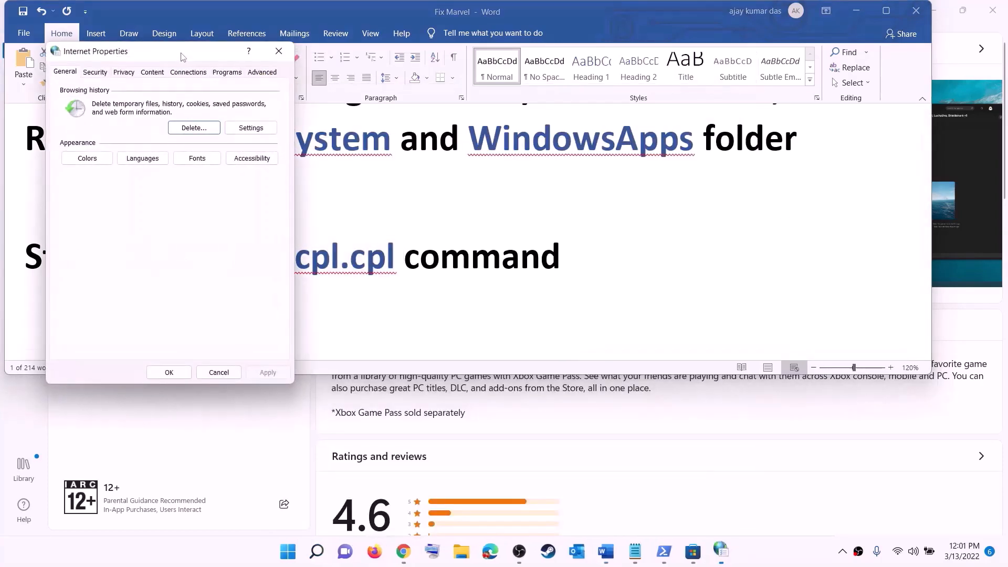
# Step: Review the SSL and TLS options in the advanced settings of Internet Properties and close the dialog with OK
pyautogui.click(733, 121)
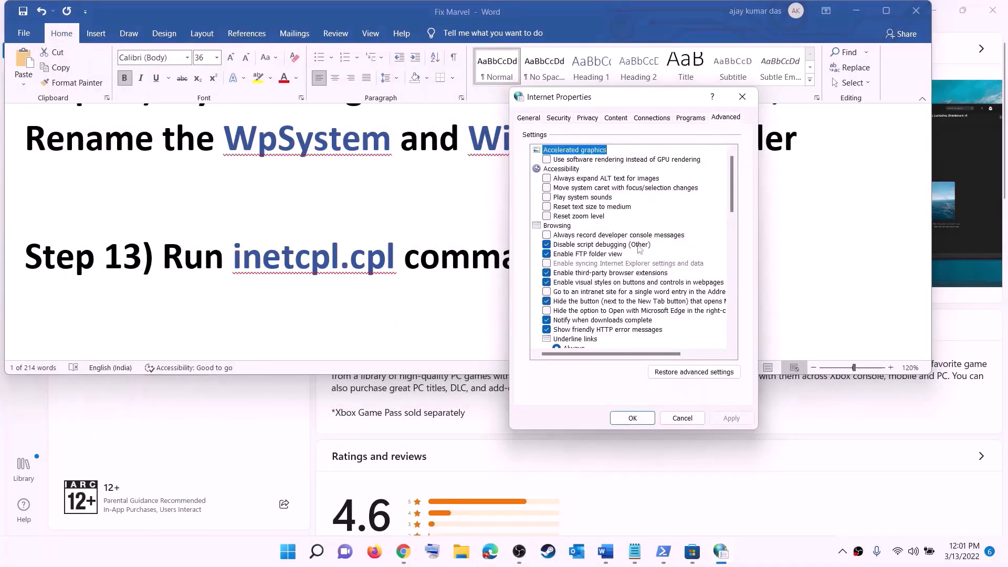
pyautogui.scroll(-15, 639, 249)
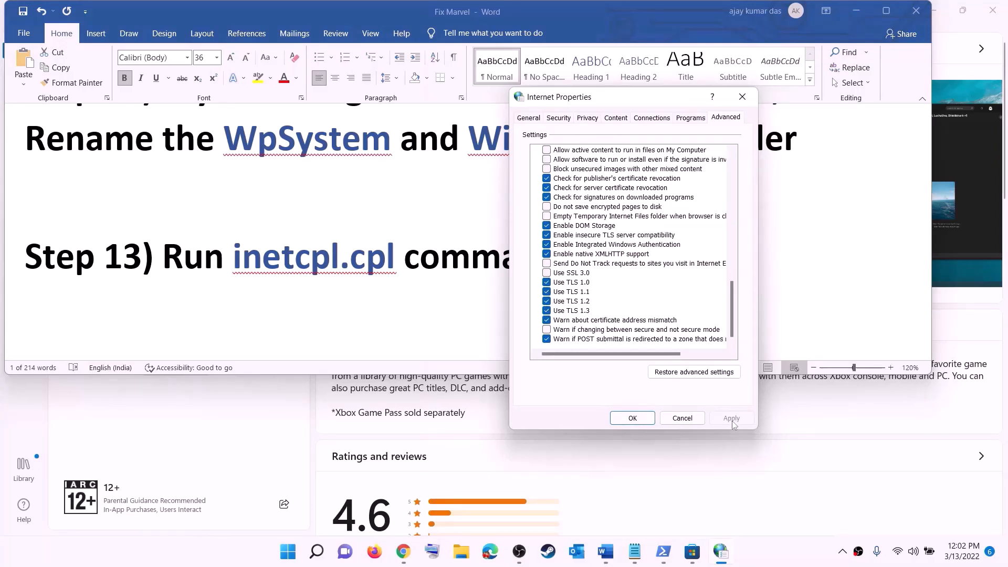
pyautogui.click(632, 418)
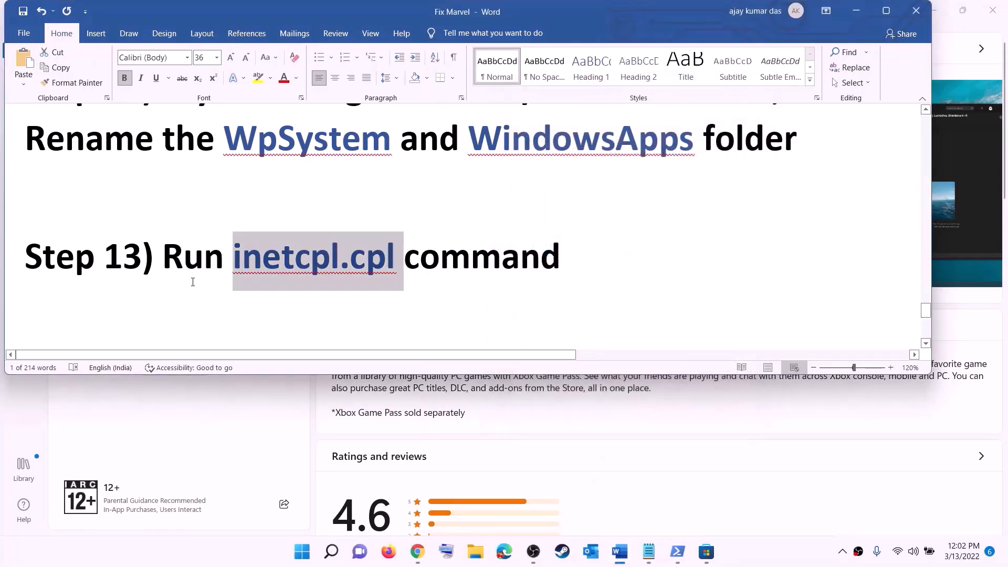
# Step: Read step 14 of the notes on updating Windows with the media creation tool and highlight the windows10 and windows11 download links
pyautogui.scroll(-5, 215, 268)
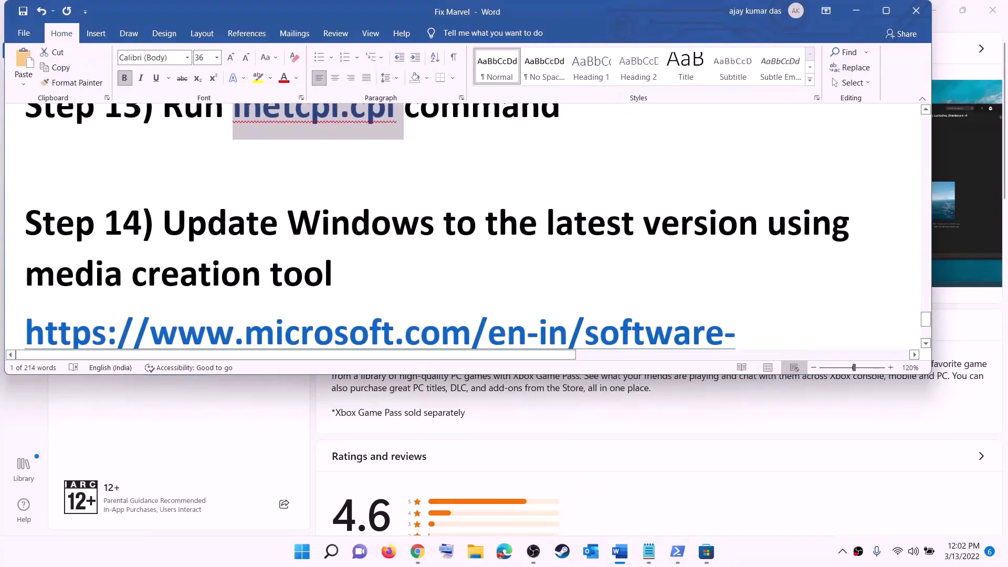
pyautogui.moveTo(174, 190); pyautogui.dragTo(339, 237)
pyautogui.scroll(-3, 405, 225)
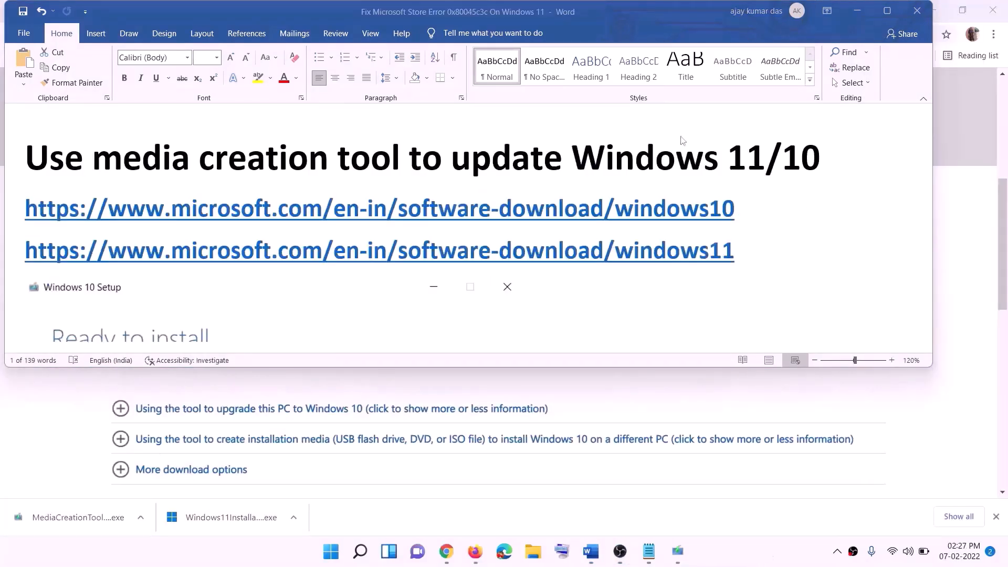
pyautogui.click(743, 209)
pyautogui.tripleClick(276, 203)
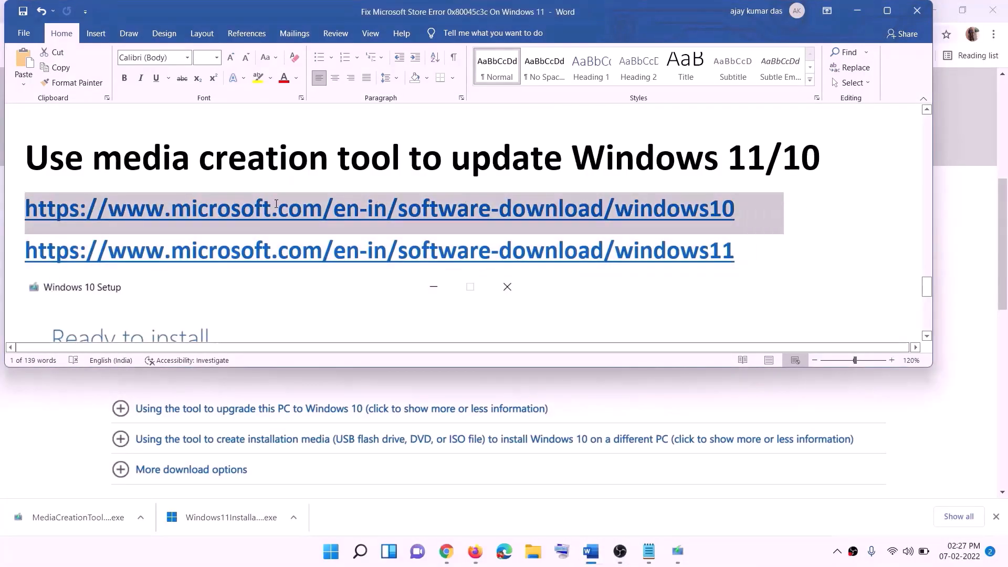
pyautogui.tripleClick(750, 252)
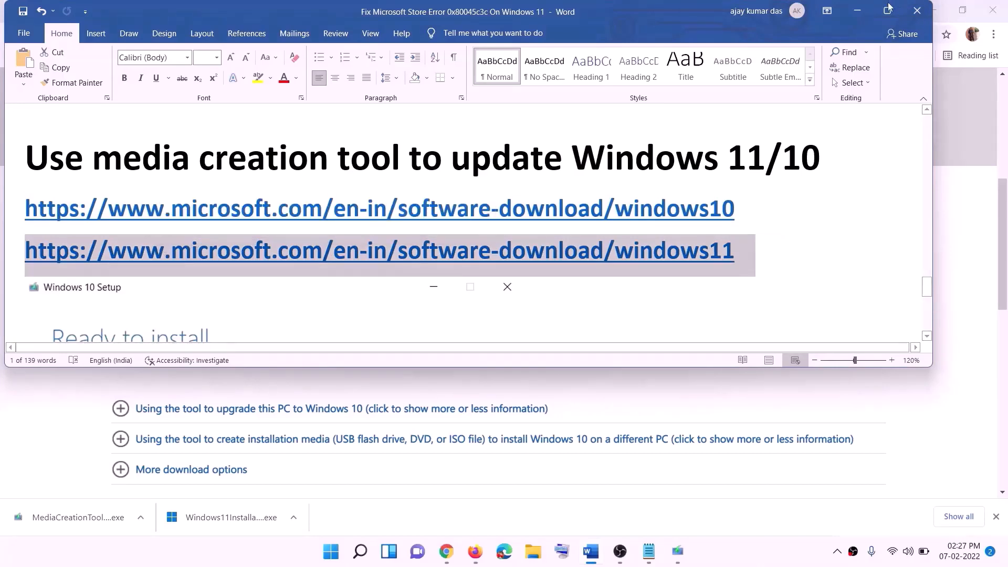
# Step: Switch to the Download Windows 10 page in Chrome and examine the section on creating installation media with the media creation tool
pyautogui.click(858, 13)
pyautogui.scroll(6, 177, 366)
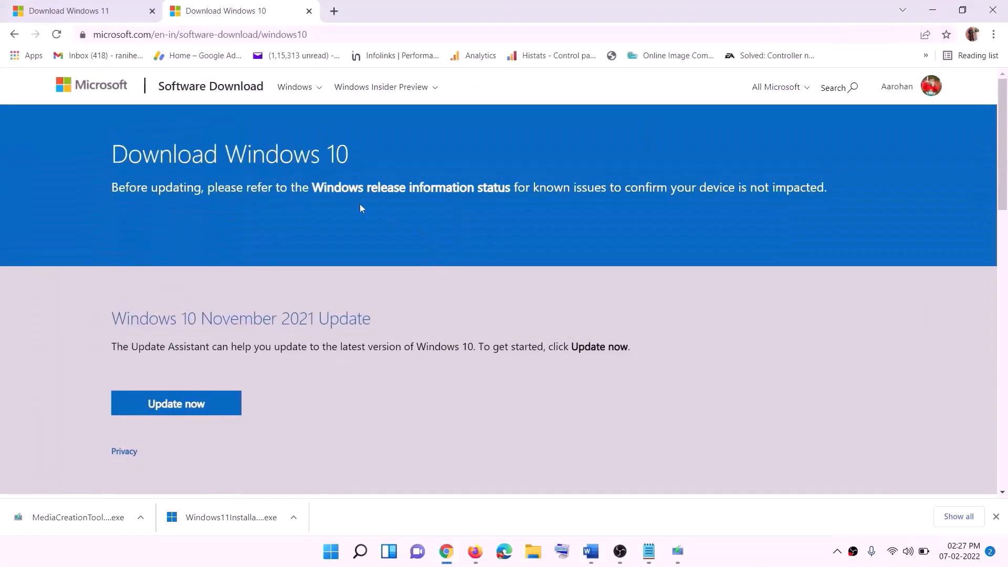
pyautogui.scroll(-5, 338, 295)
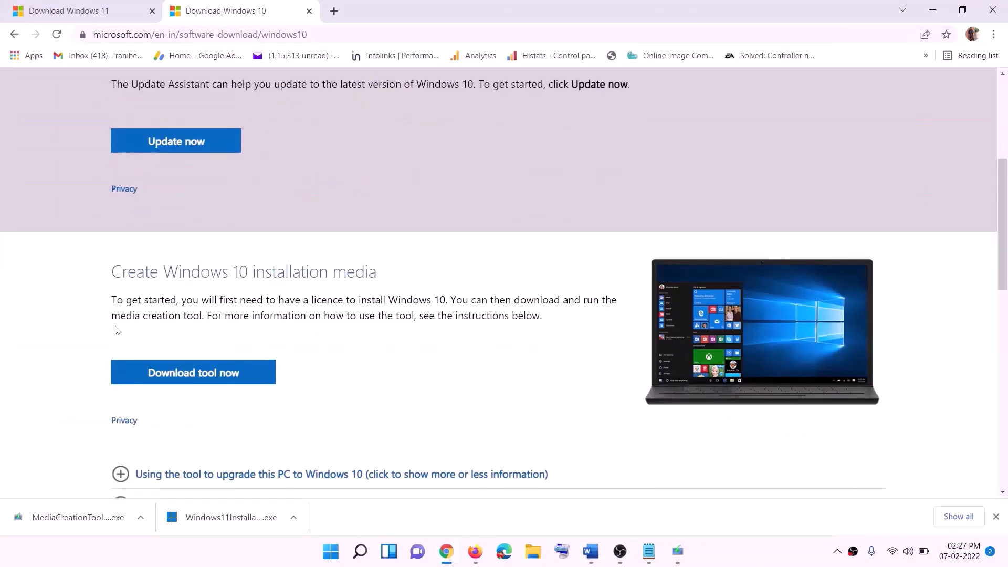
pyautogui.moveTo(119, 307); pyautogui.dragTo(225, 307)
pyautogui.scroll(-2, 338, 291)
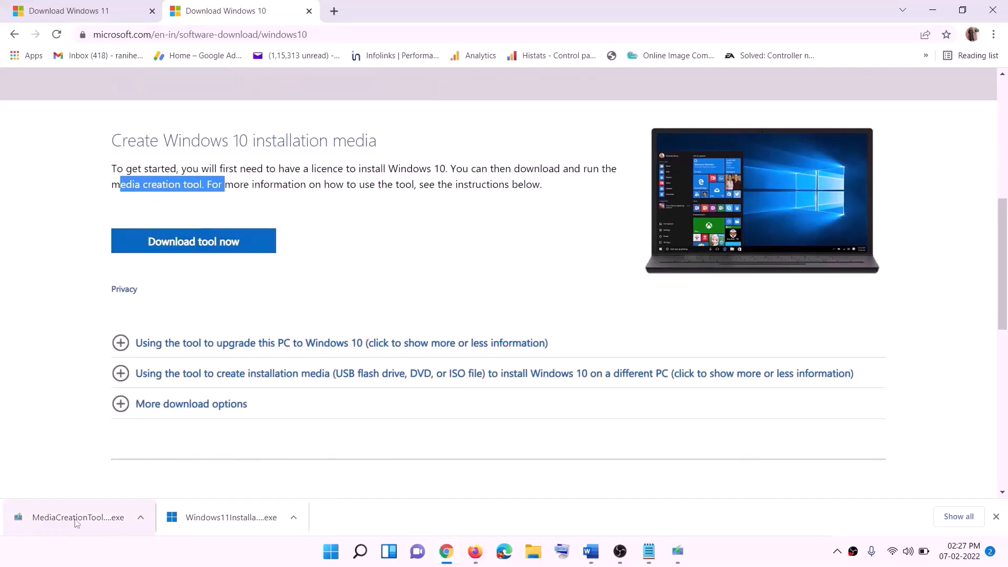
# Step: Accept the license terms in Windows 10 Setup and start the download with Upgrade this PC now selected
pyautogui.click(686, 559)
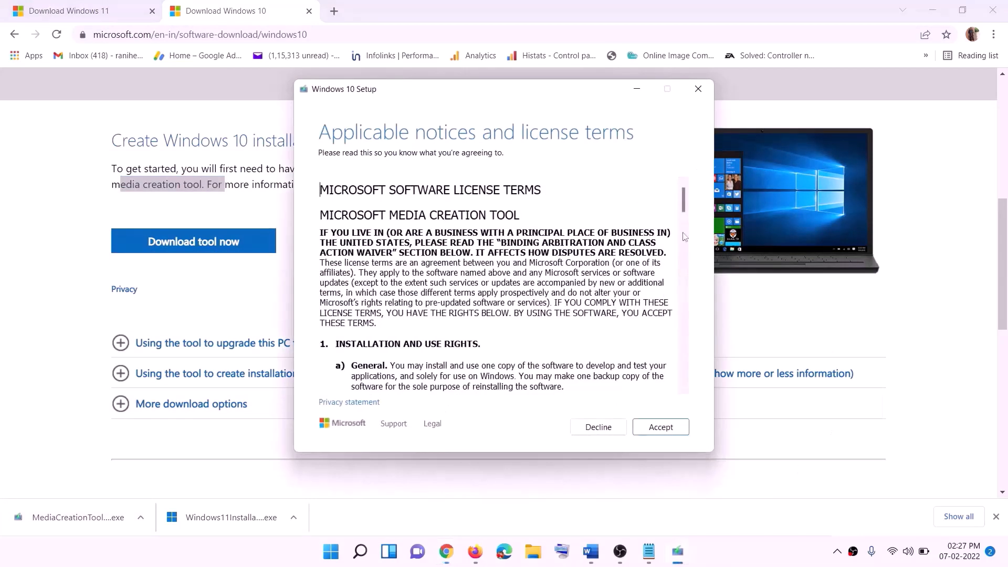
pyautogui.click(660, 427)
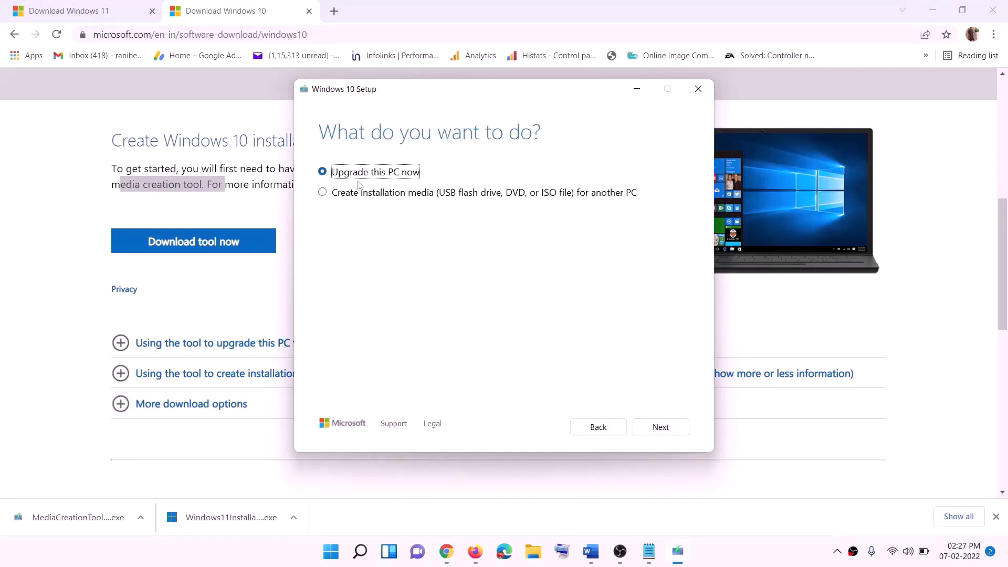
pyautogui.click(660, 427)
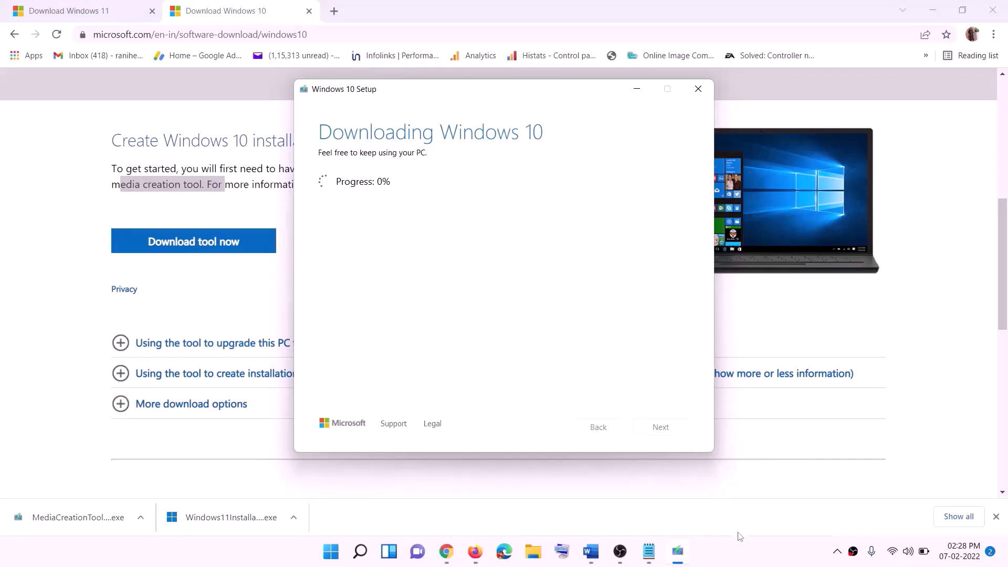
# Step: Switch to the Word notes and examine the Windows 10 Ready to install screenshot and its list of what is kept
pyautogui.click(745, 562)
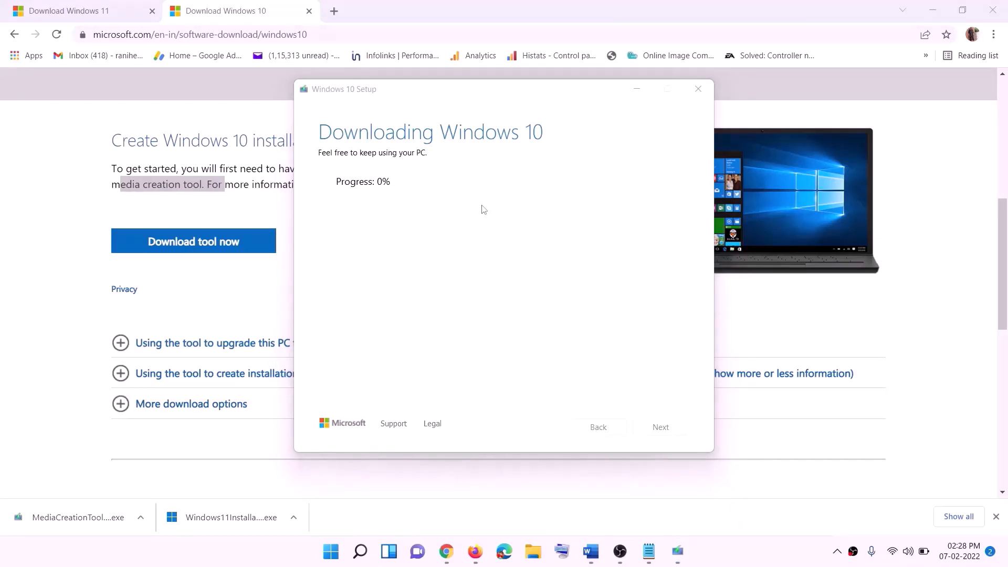
pyautogui.click(596, 558)
pyautogui.scroll(-1, 53, 242)
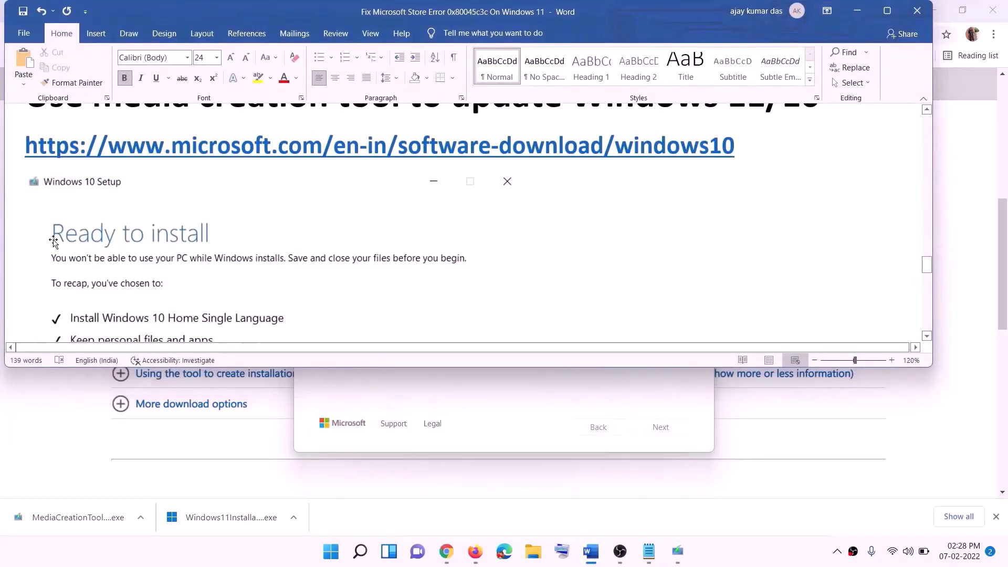
pyautogui.click(887, 10)
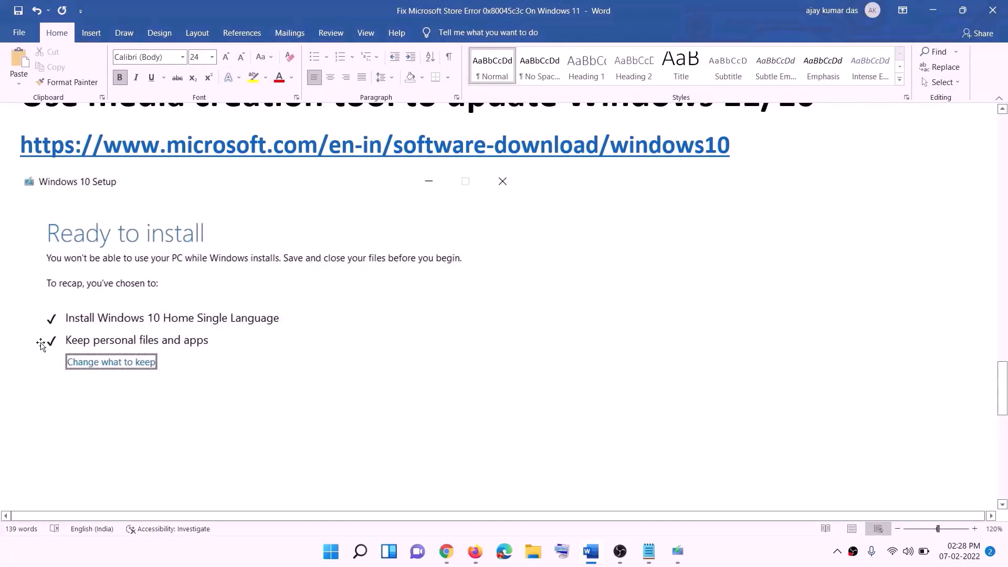
pyautogui.scroll(-2, 518, 366)
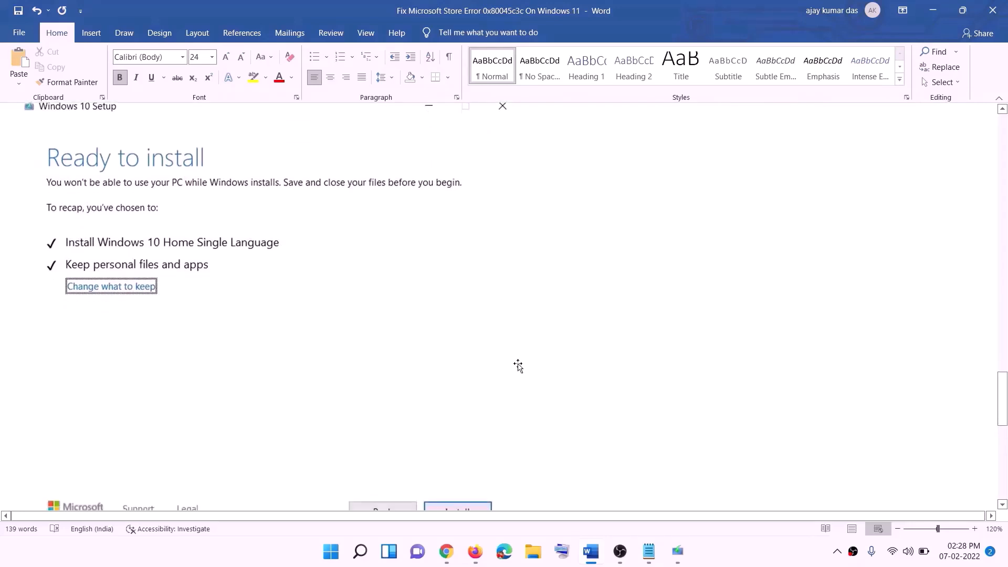
pyautogui.scroll(-1, 518, 366)
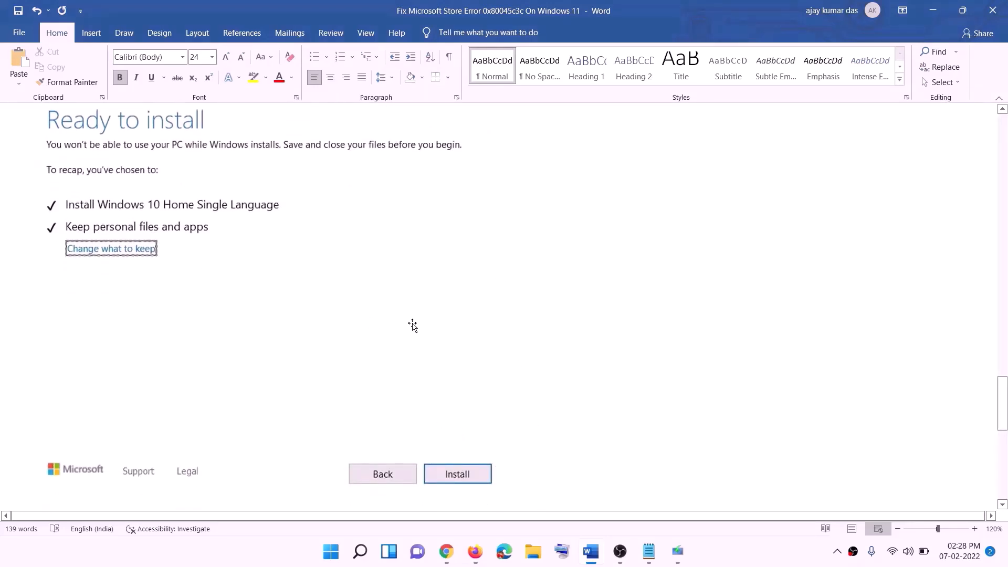
pyautogui.scroll(1, 413, 325)
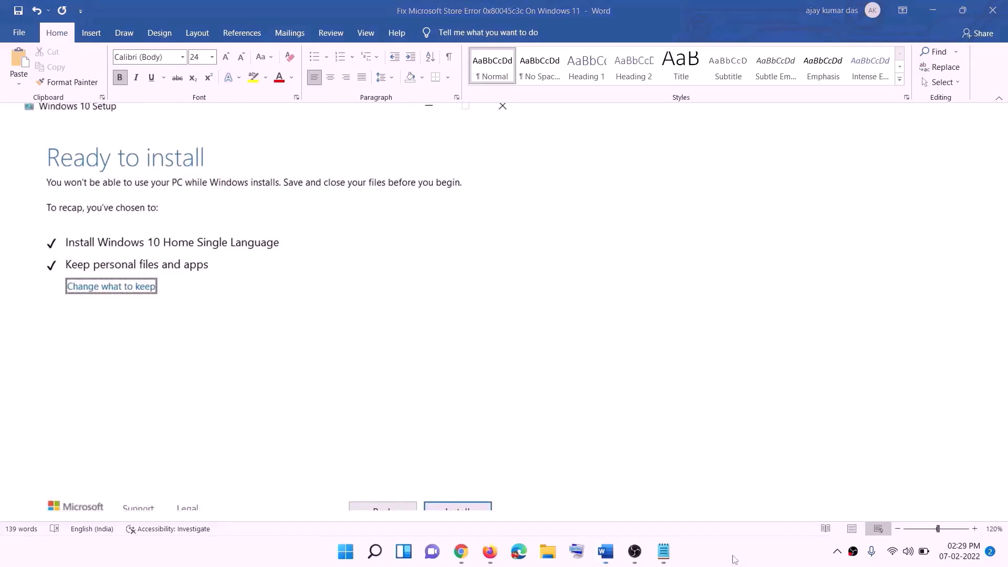
# Step: Download the media creation tool from the Create Windows 11 Installation Media section in Chrome and launch it
pyautogui.click(461, 552)
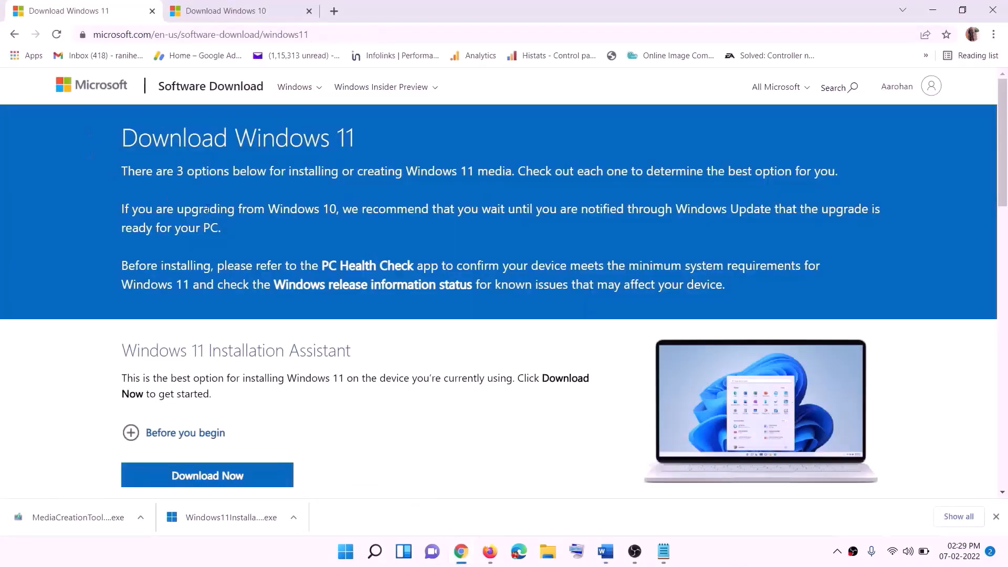
pyautogui.scroll(-5, 310, 367)
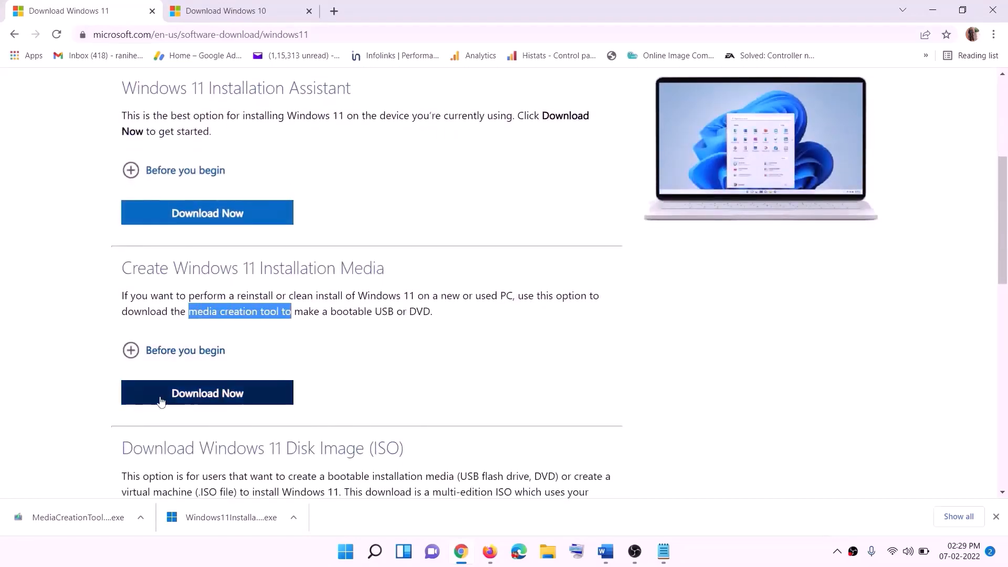
pyautogui.click(200, 401)
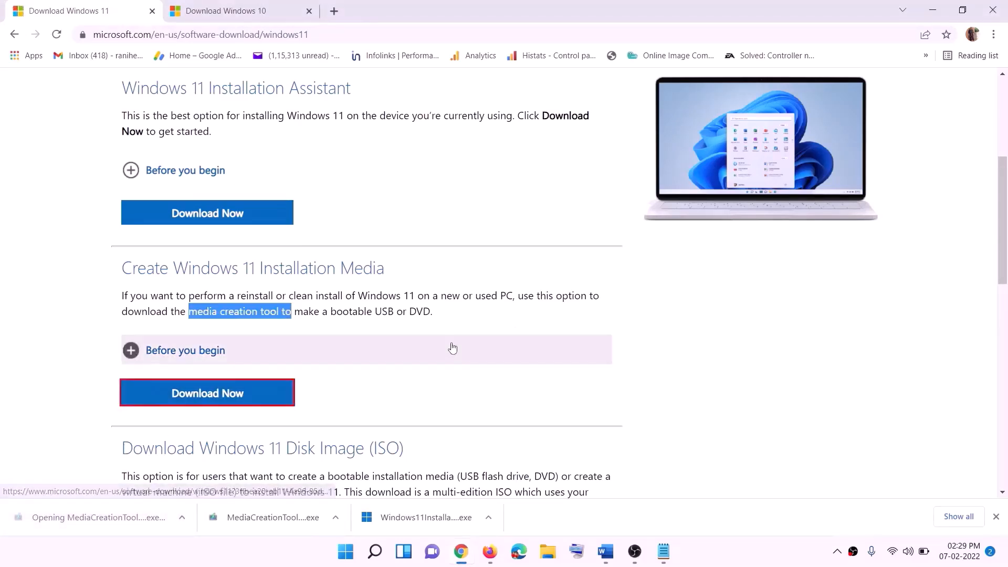
pyautogui.click(446, 386)
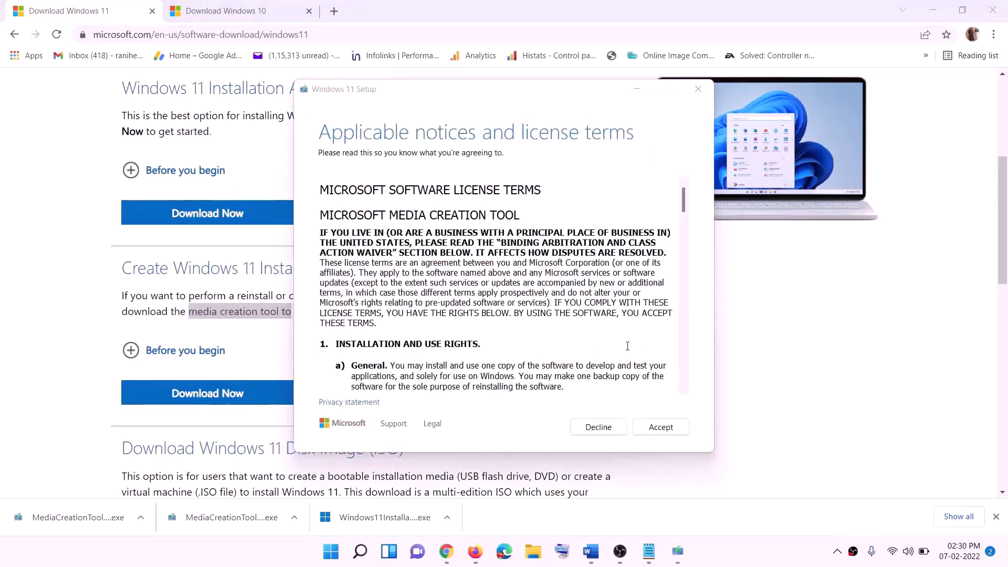
# Step: Accept the license terms in Windows 11 Setup, keep the recommended options and save an ISO file named Windows to the Desktop
pyautogui.click(646, 427)
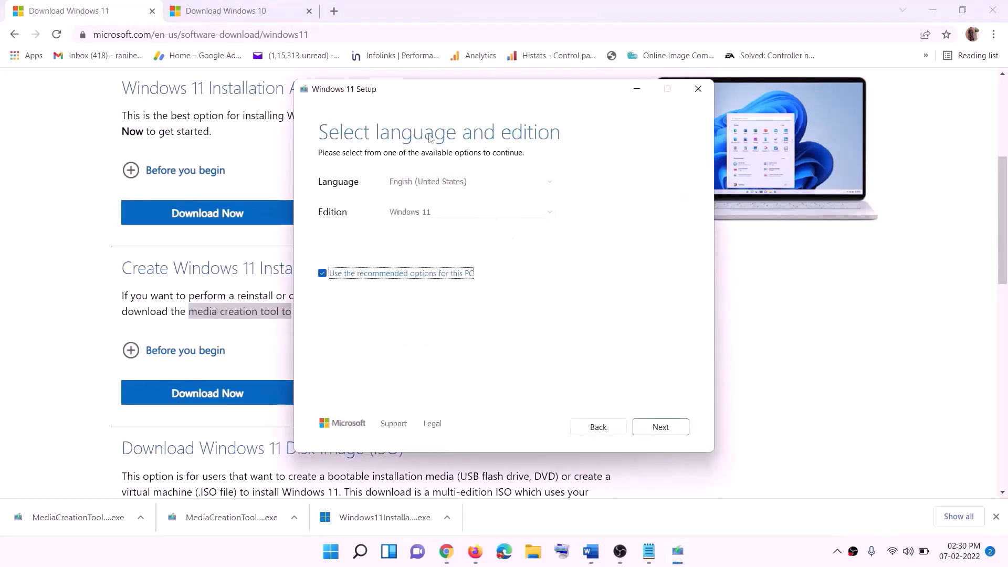
pyautogui.click(655, 426)
pyautogui.click(344, 227)
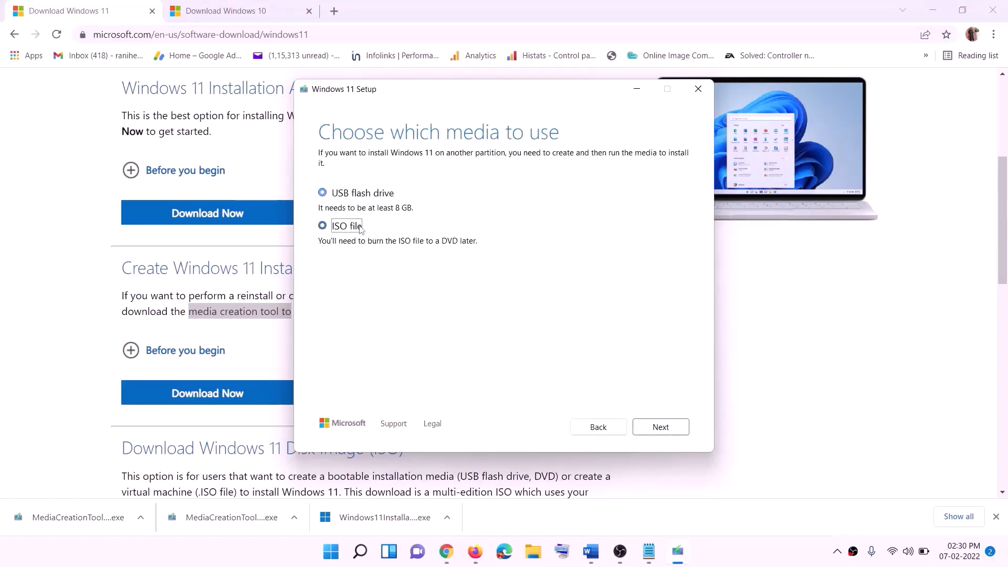
pyautogui.click(665, 428)
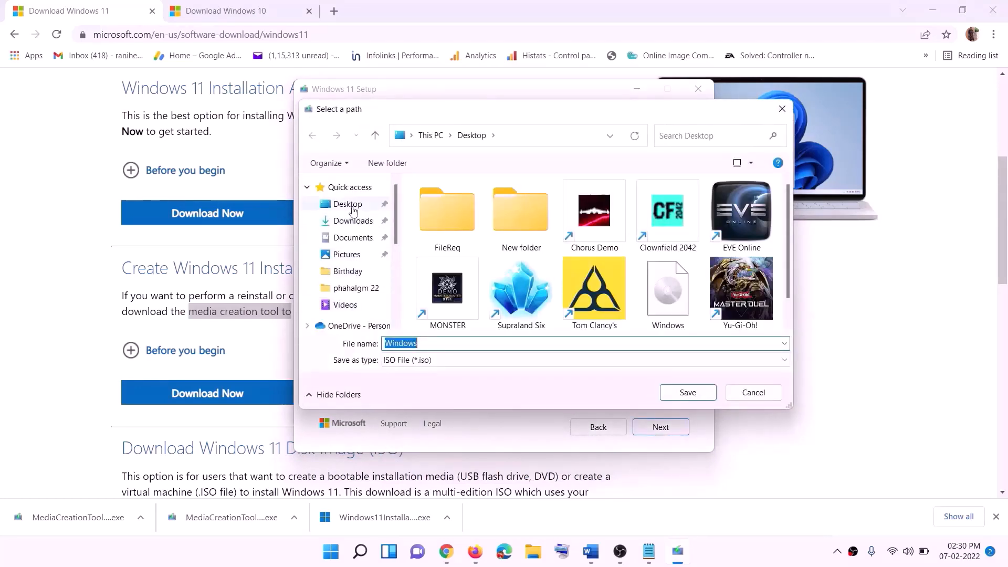
pyautogui.click(347, 206)
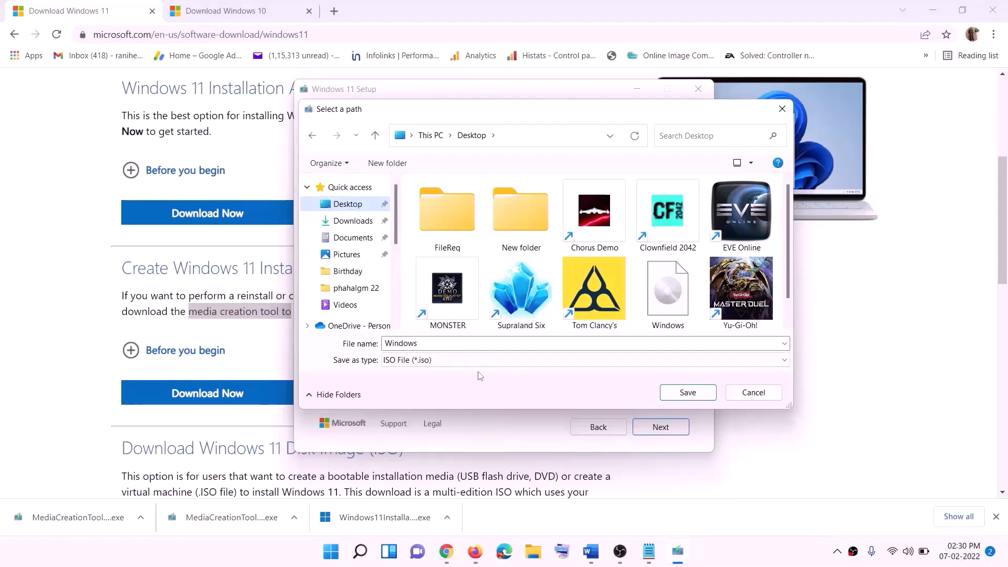
pyautogui.click(688, 392)
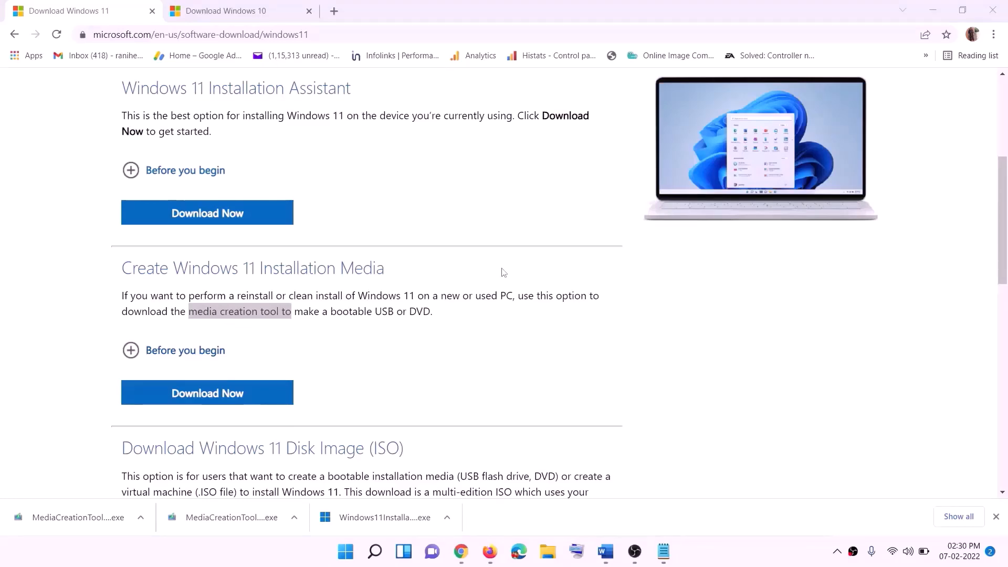
# Step: Show the desktop, move the Windows disc image file just above the Firefox shortcut and open it
pyautogui.press('super+d')
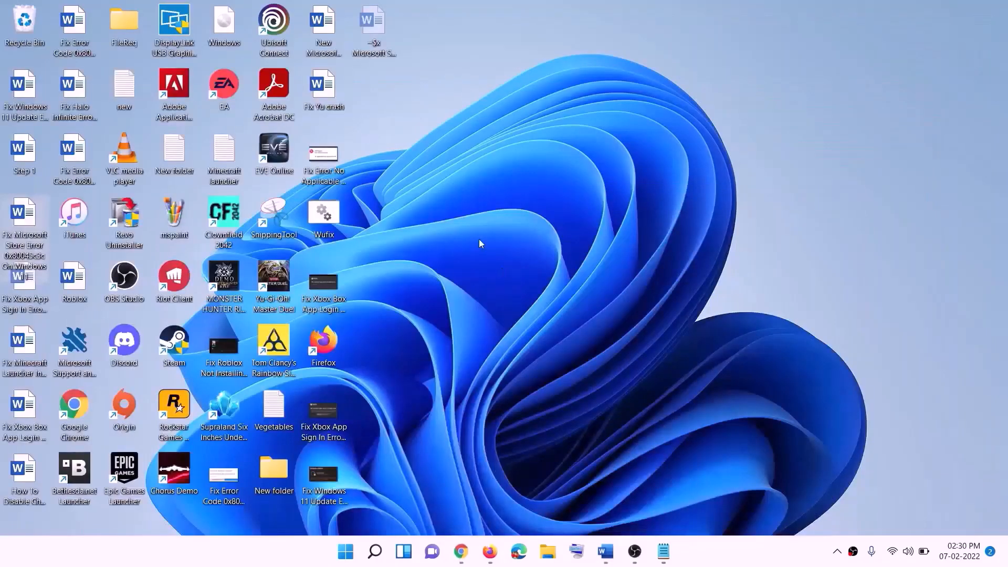
pyautogui.moveTo(237, 27); pyautogui.dragTo(325, 284)
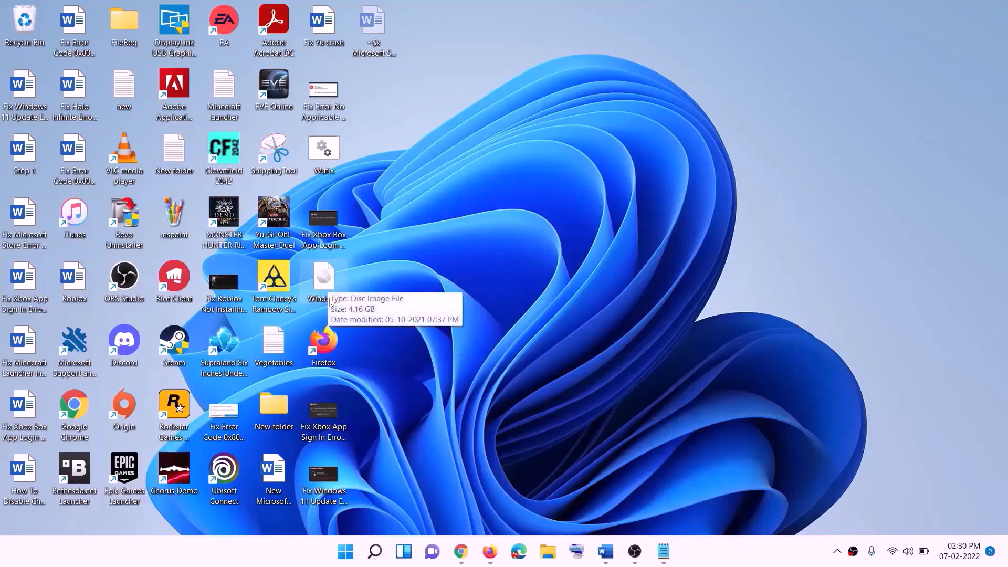
pyautogui.doubleClick(325, 284)
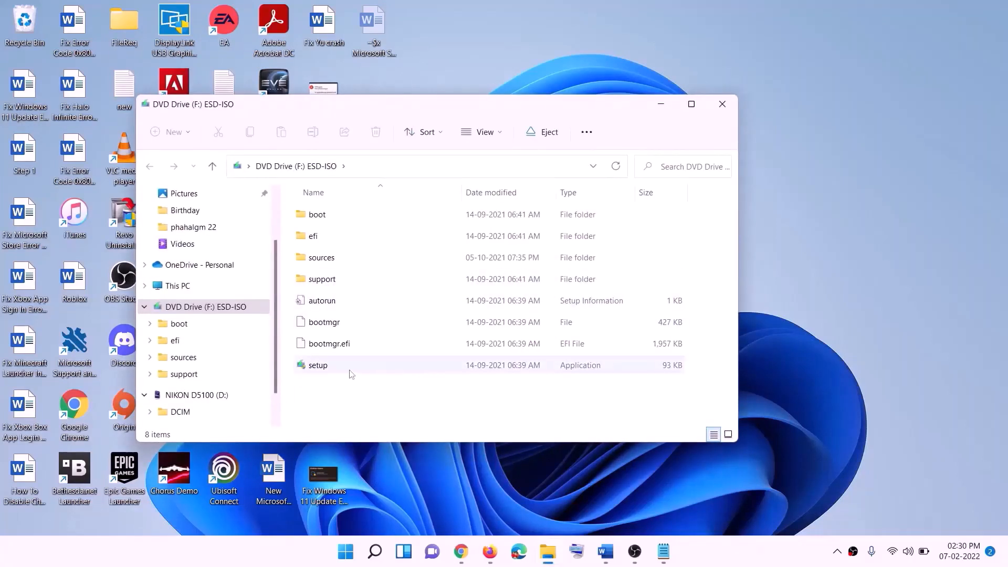
# Step: Run setup from the mounted ESD-ISO drive, allow it to make changes and continue past the Install Windows 11 page
pyautogui.click(320, 367)
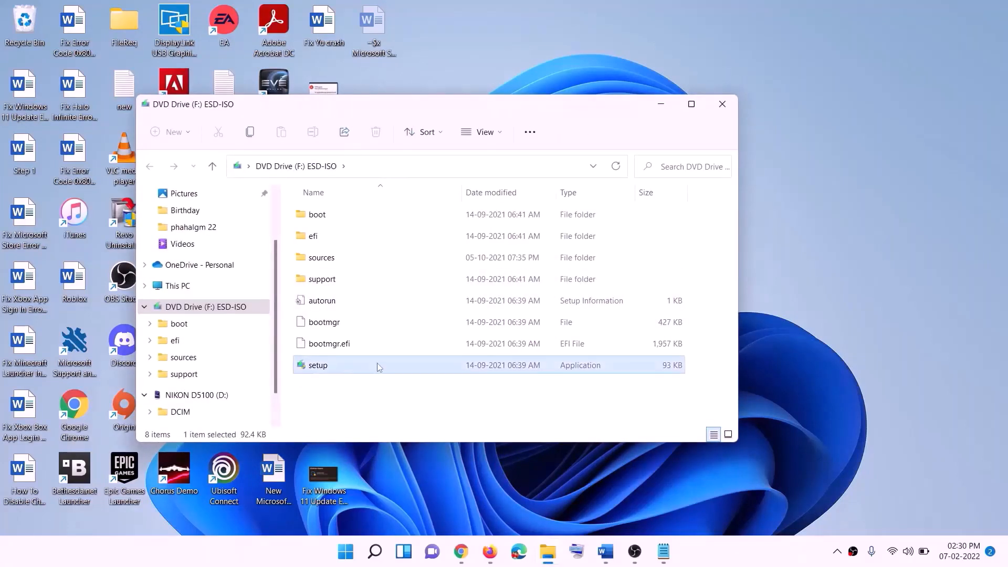
pyautogui.doubleClick(343, 364)
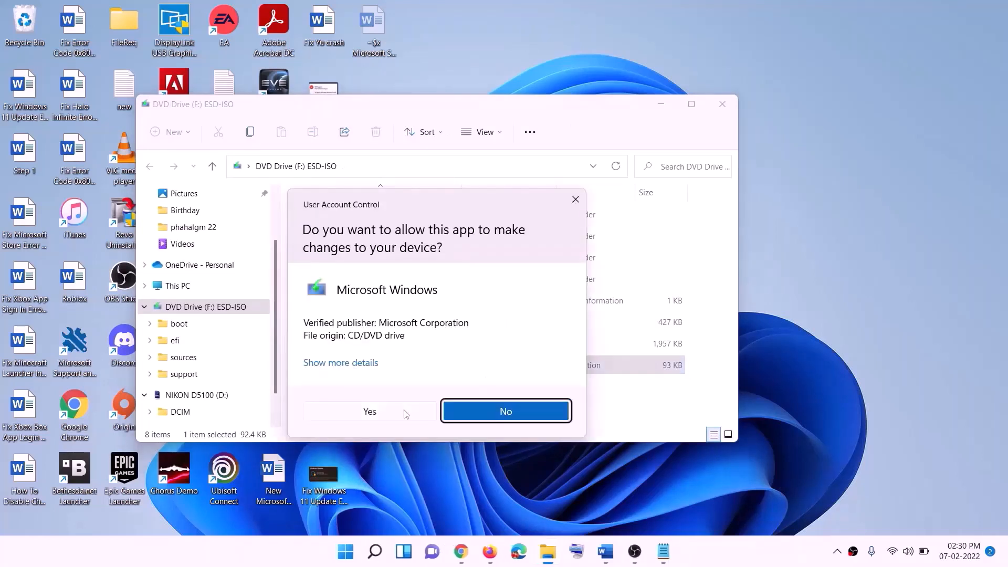
pyautogui.click(405, 412)
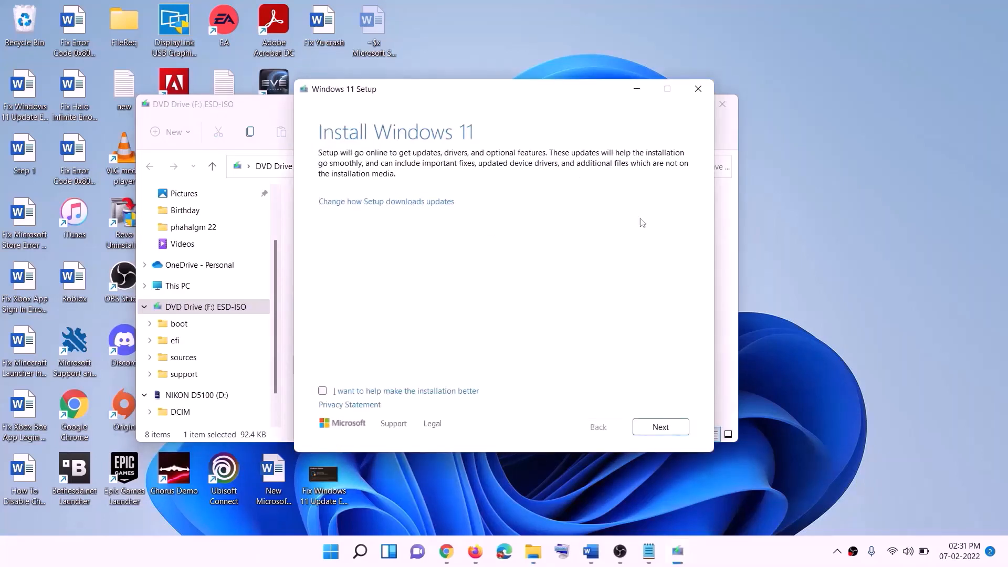
pyautogui.click(663, 427)
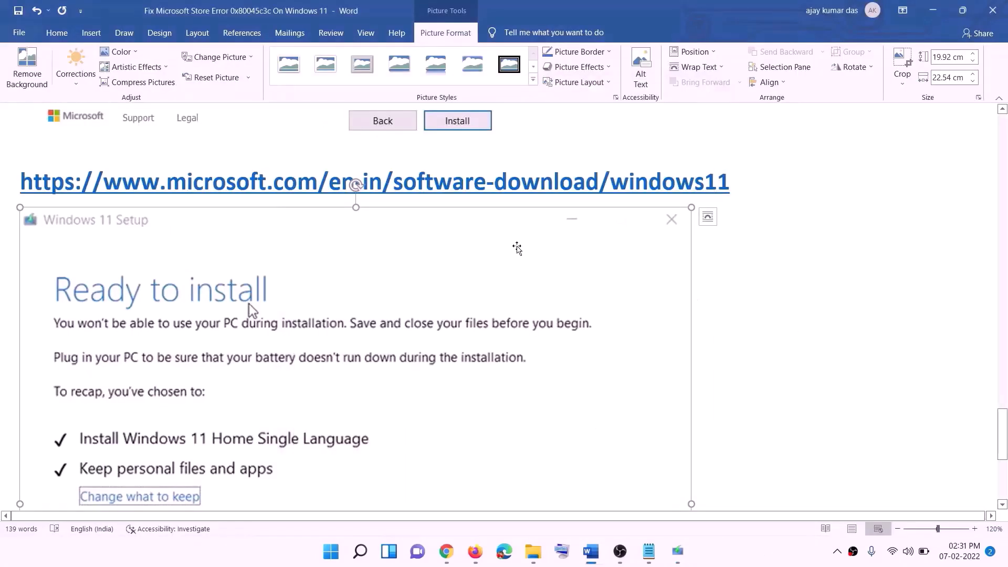
# Step: Examine the Windows 11 Ready to install screenshot in the Word notes, including the option to keep personal files and apps
pyautogui.scroll(-3, 277, 238)
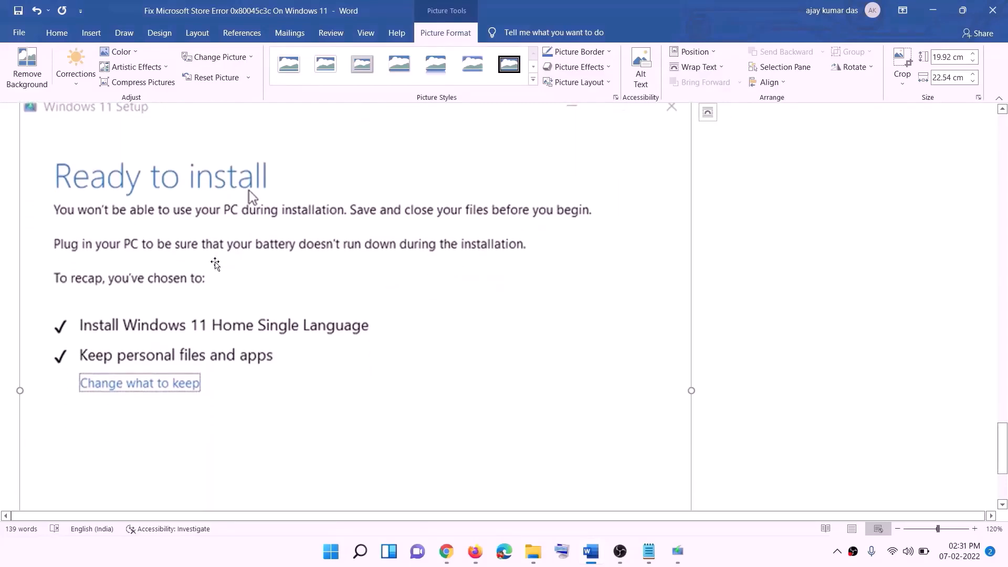
pyautogui.scroll(-1, 275, 192)
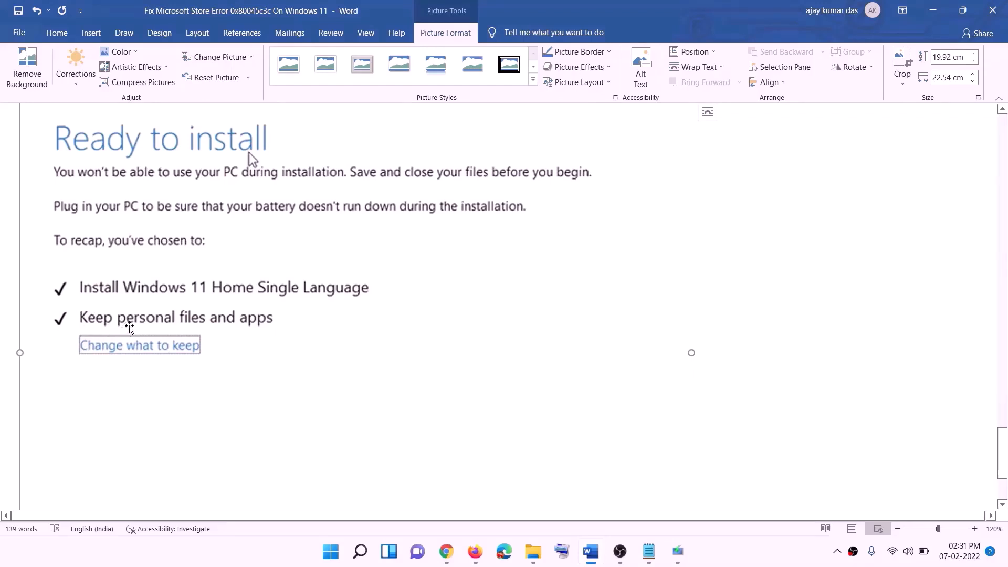
pyautogui.scroll(-1, 379, 330)
pyautogui.scroll(-1, 380, 329)
pyautogui.scroll(5, 536, 394)
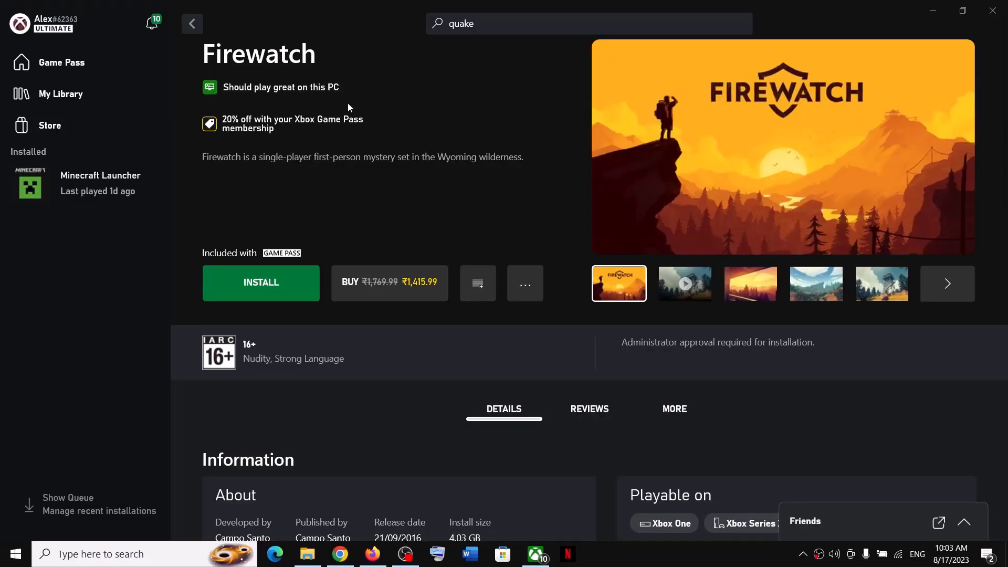
# Step: Install Firewatch from the Xbox app with D:\XboxGames chosen as the install location
pyautogui.click(224, 273)
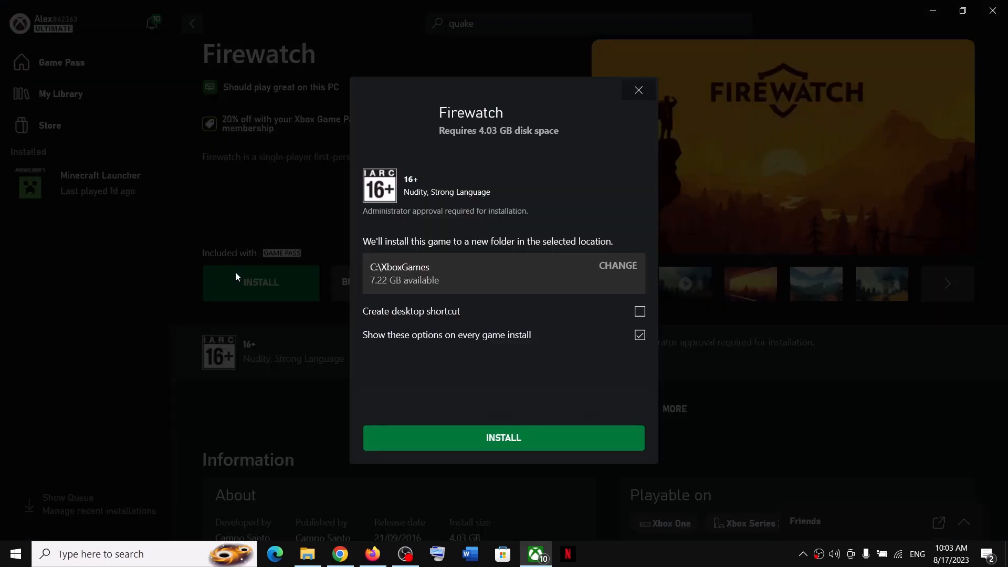
pyautogui.click(619, 267)
pyautogui.click(414, 219)
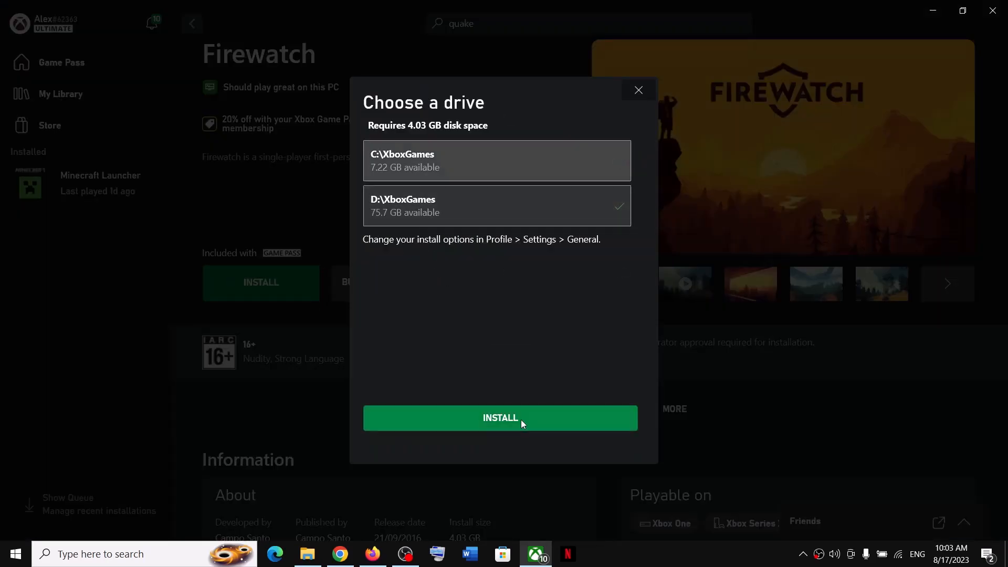
pyautogui.click(522, 423)
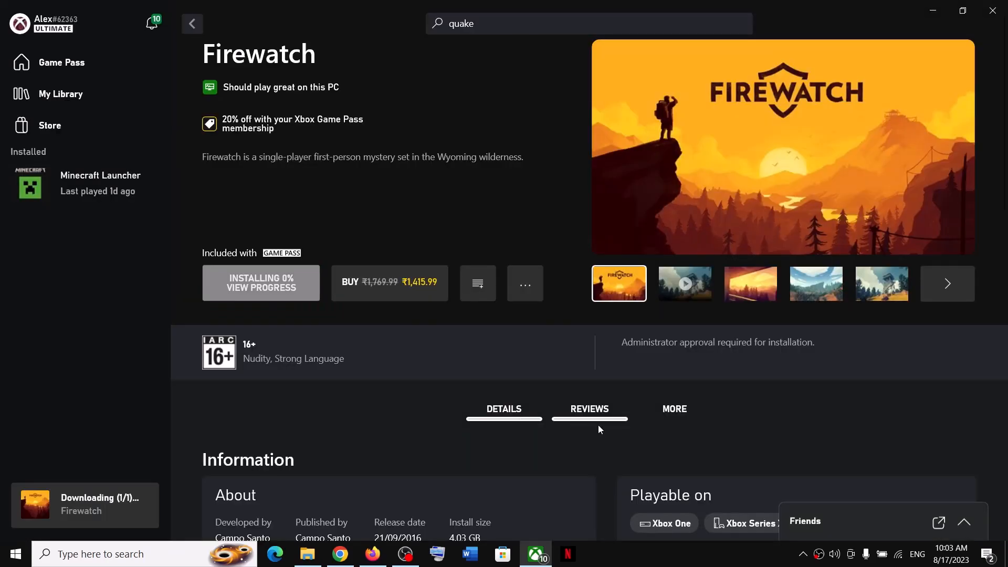